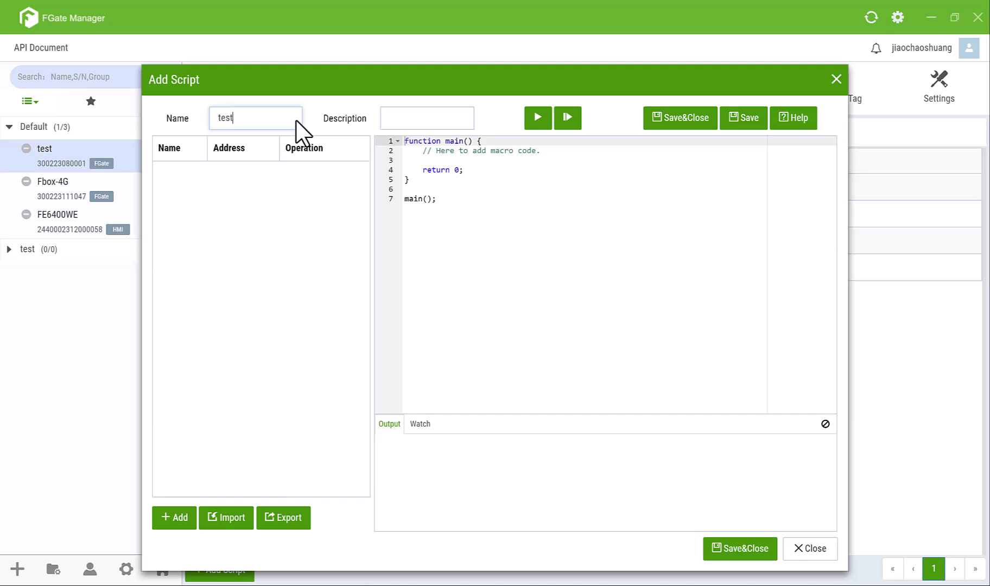
Step: Add a script variable named var with a direct address on the Local device, type LW, address 1
left_click(179, 516)
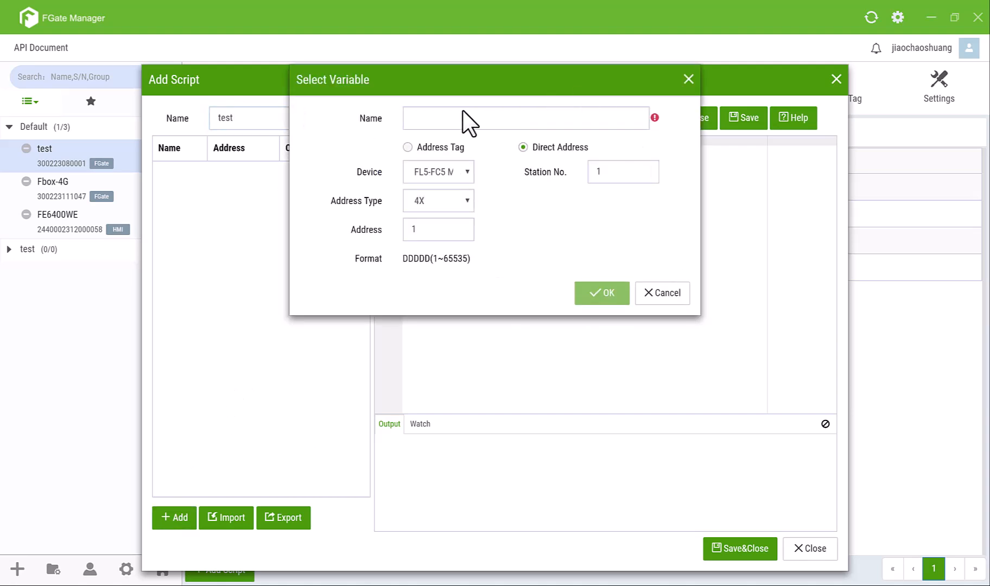
left_click(475, 118)
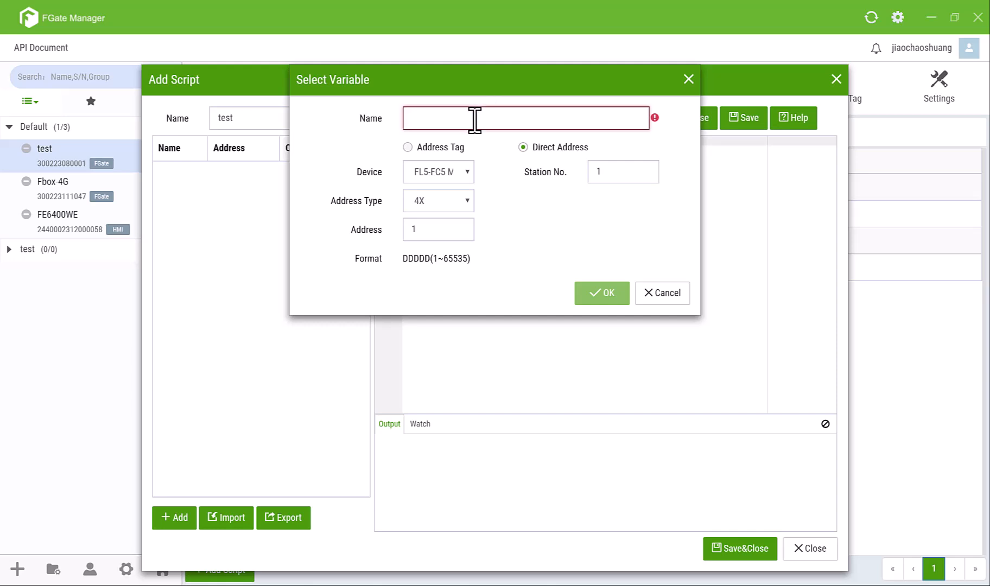
type("var")
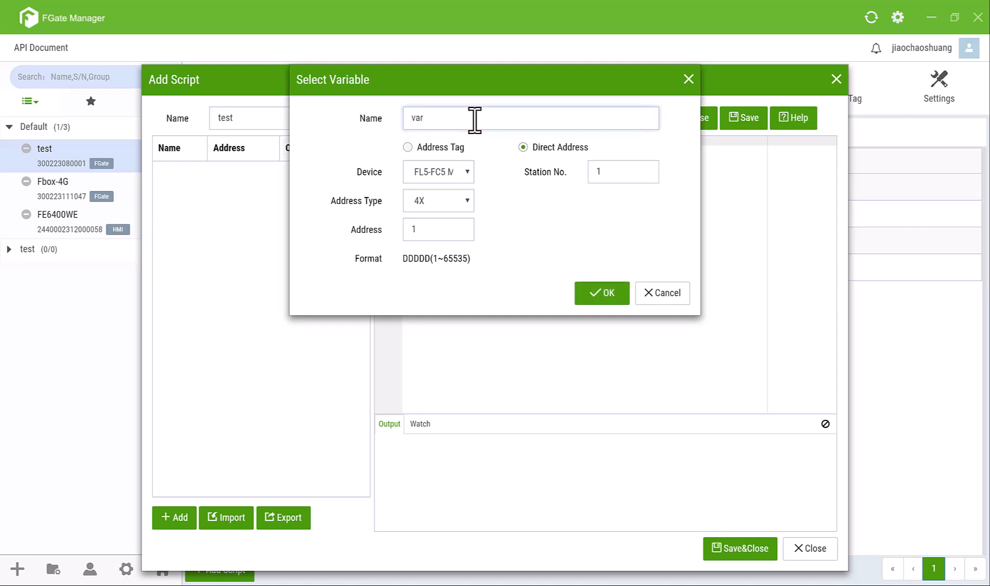
left_click(439, 178)
left_click(443, 214)
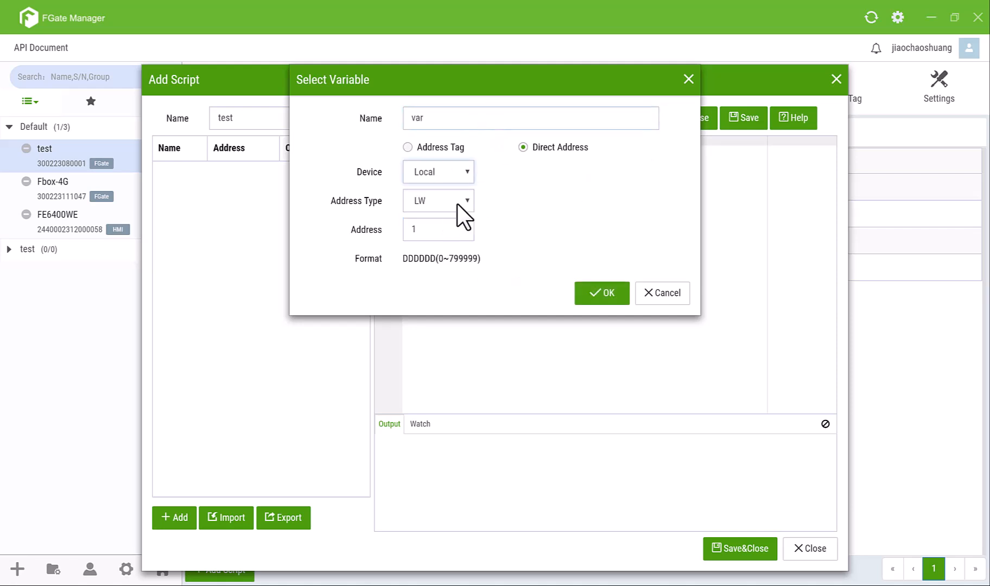
left_click(588, 290)
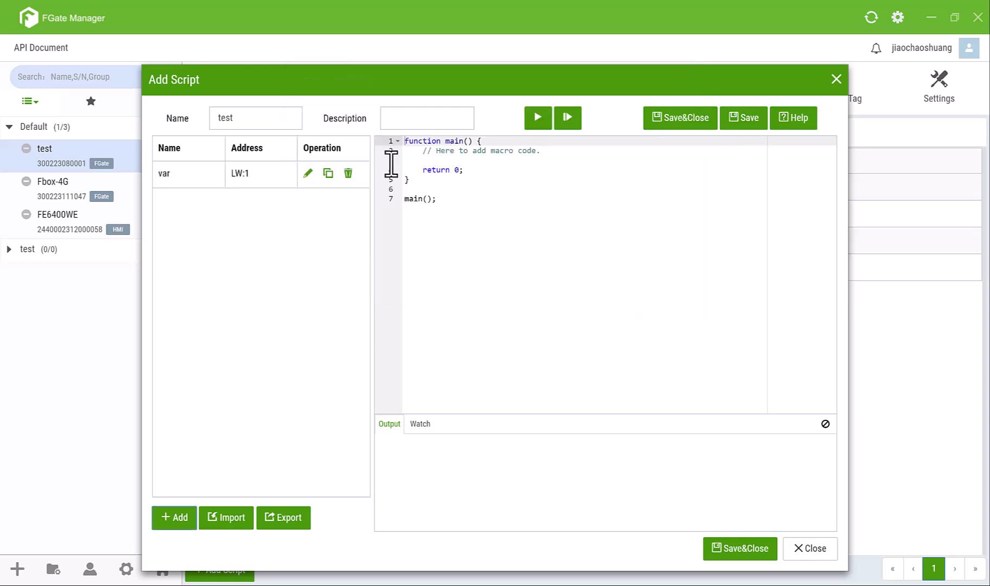
Step: On the empty line inside main(), declare variable a and assign it the suggested getU16 function call
left_click(450, 160)
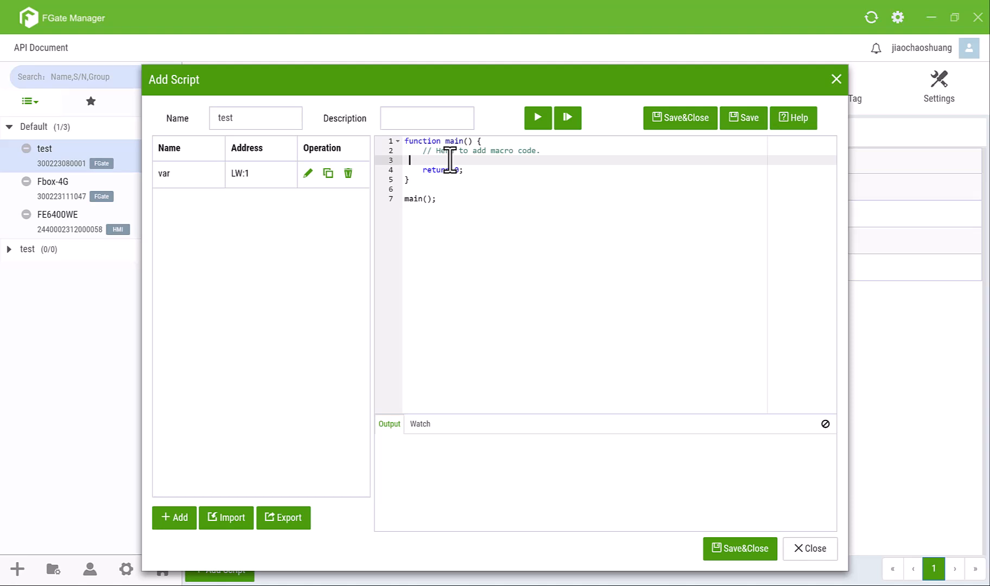
type("var")
type("a = ge")
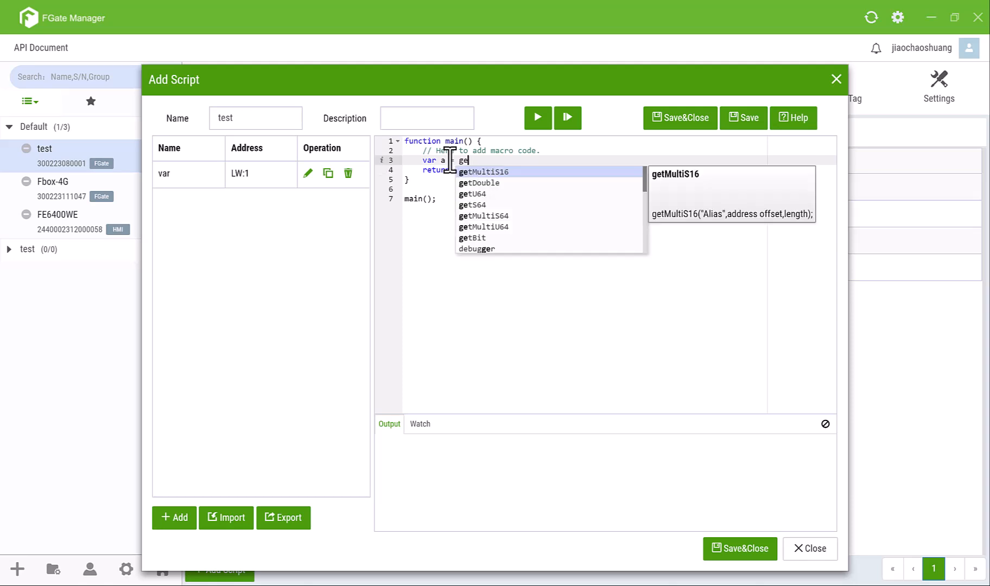
scroll(489, 244, "down", 1)
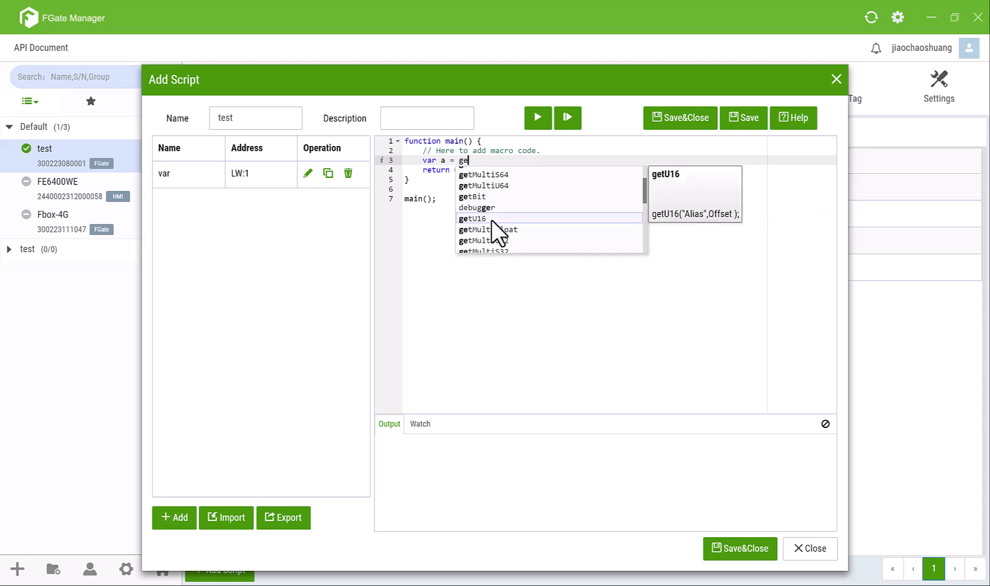
left_click(492, 220)
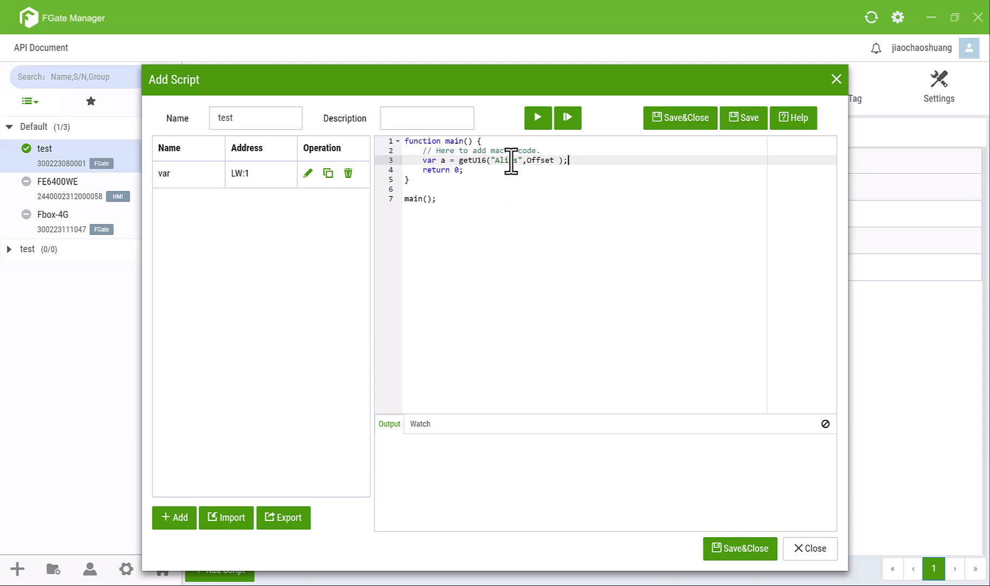
Step: Replace the getU16 placeholders with the alias "var" and an offset of 2
left_click_drag(495, 164, 519, 165)
type("var")
left_click(535, 250)
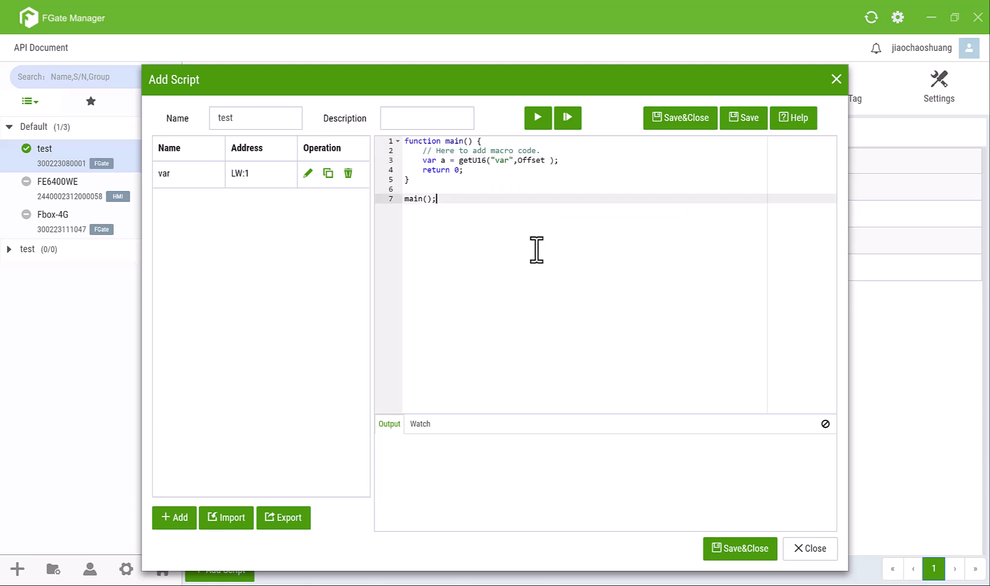
double_click(541, 161)
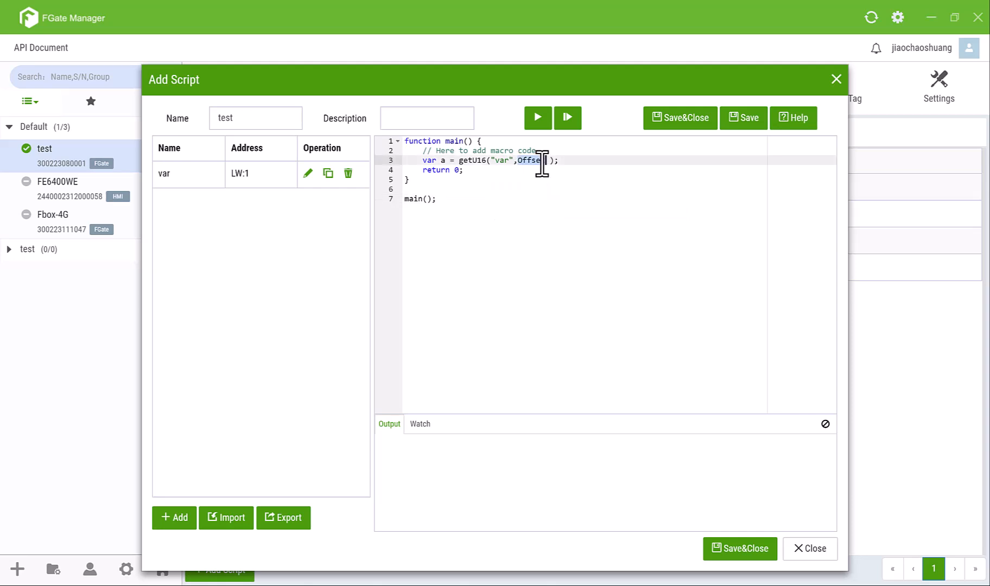
type("0")
type("2")
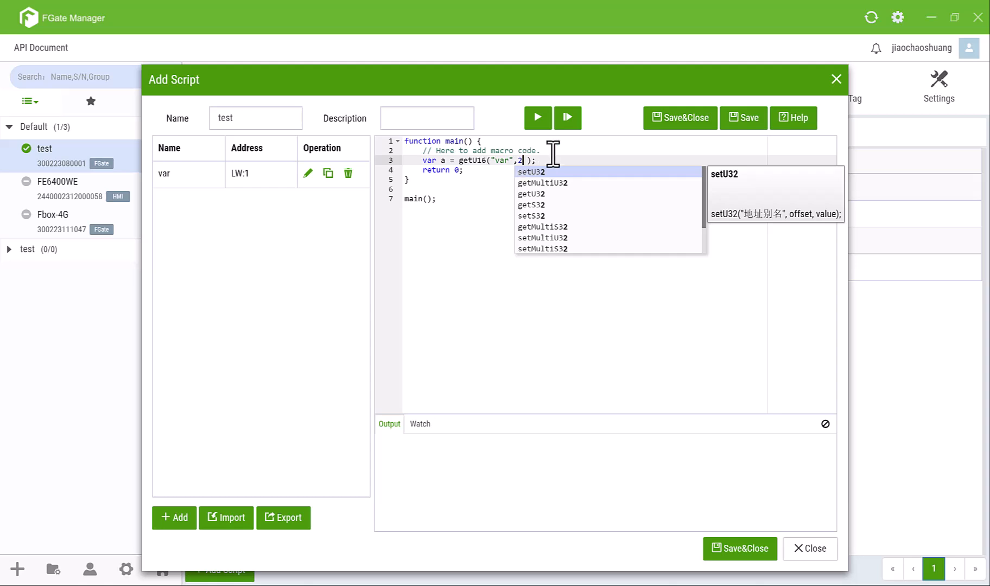
left_click(581, 143)
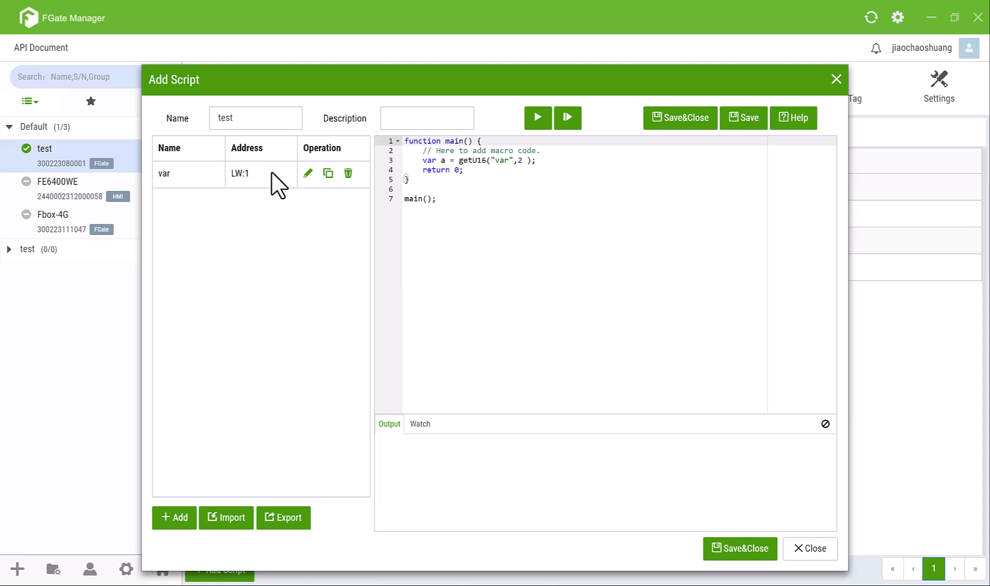
left_click(520, 161)
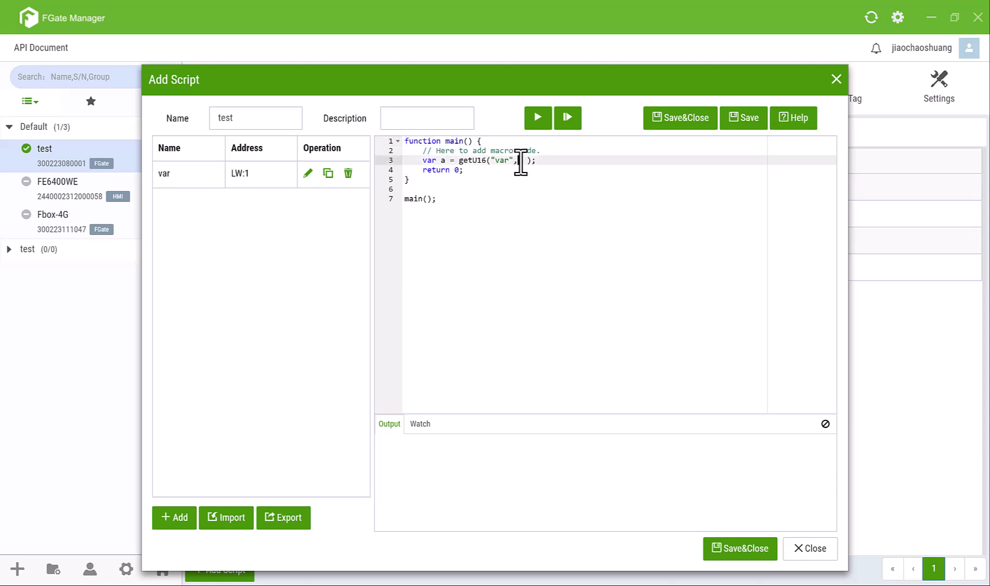
type("2")
left_click(549, 169)
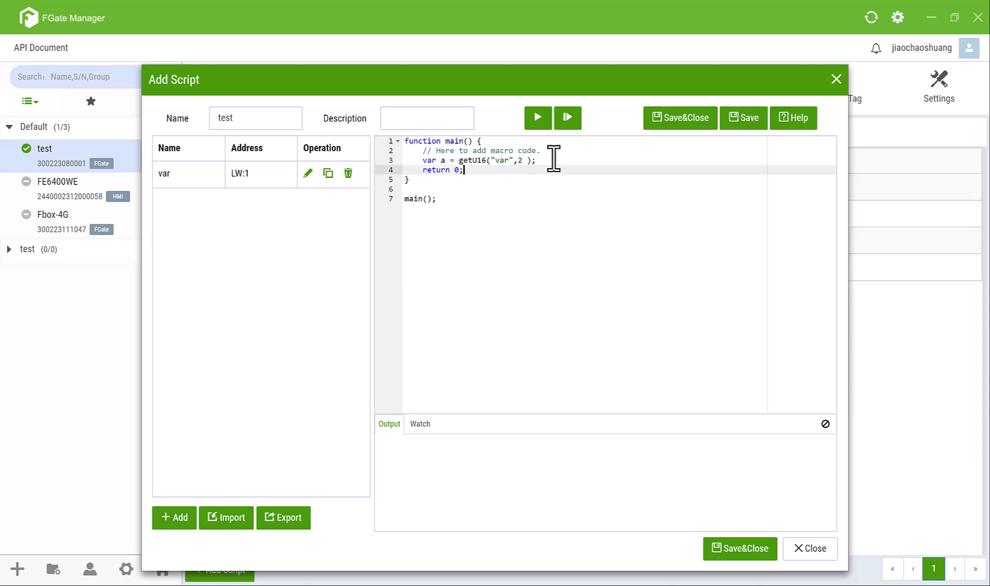
Step: Insert a setU16 function call on a new line below the getU16 statement
left_click(554, 160)
key("Return")
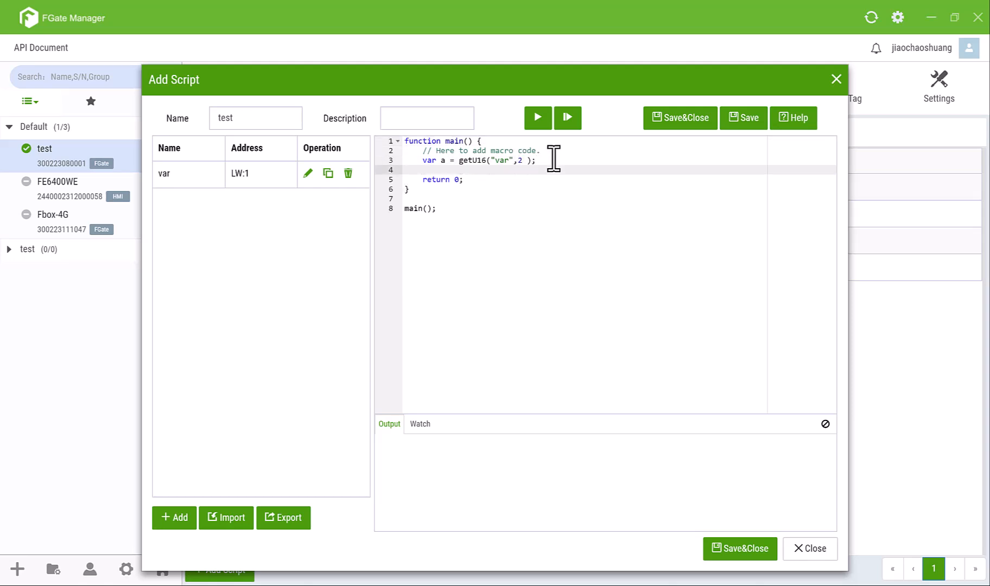
type("set")
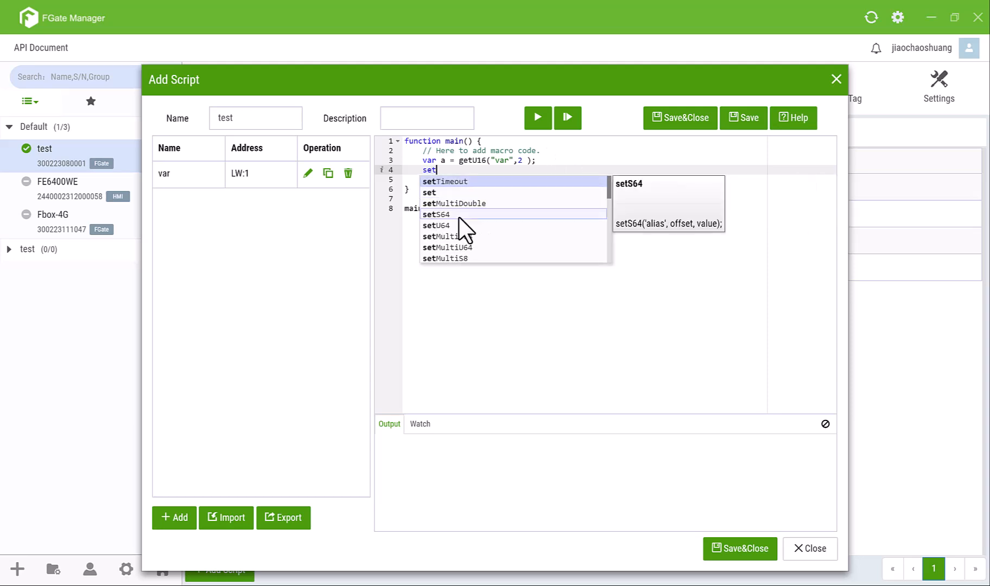
scroll(465, 222, "down", 5)
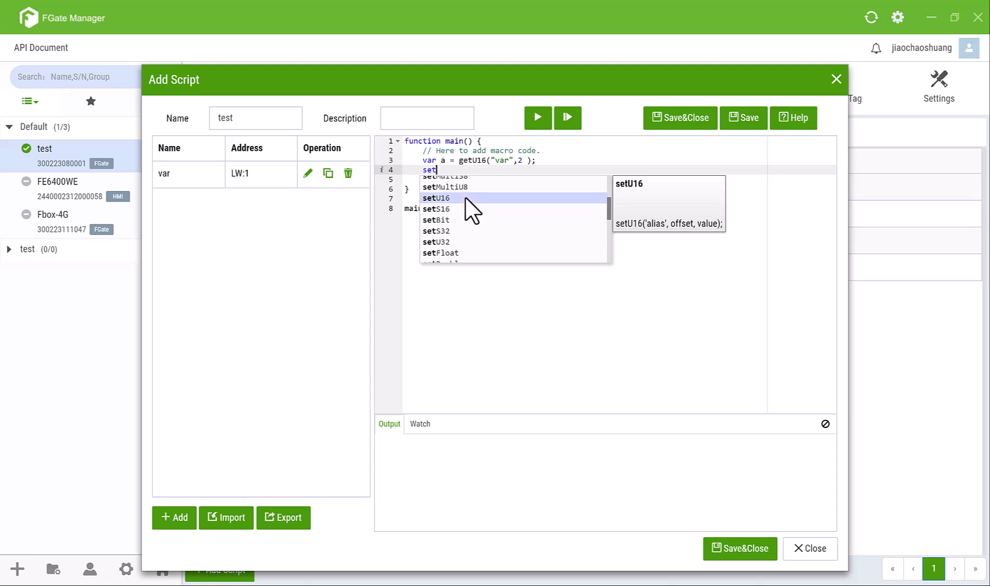
left_click(464, 198)
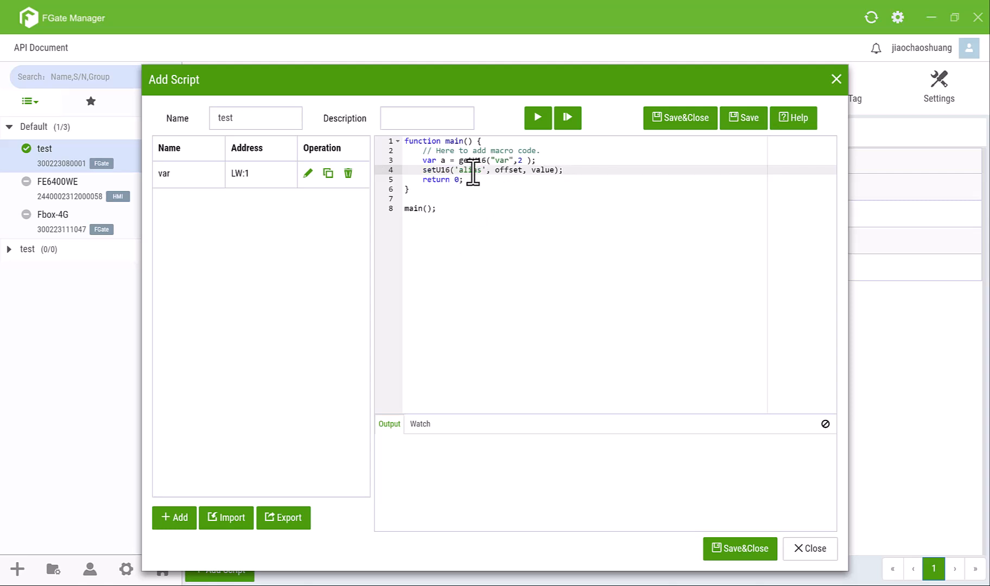
Step: Add a second script variable named target with a direct address on the FL5-FC5 device, type 4X, address 1
left_click(175, 520)
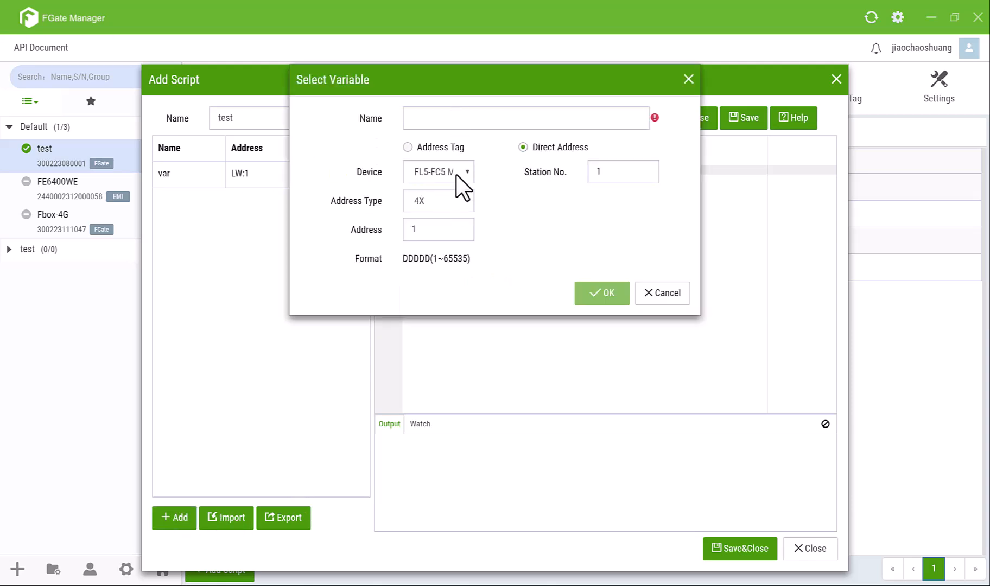
left_click(456, 174)
left_click(459, 202)
left_click(461, 118)
type("target")
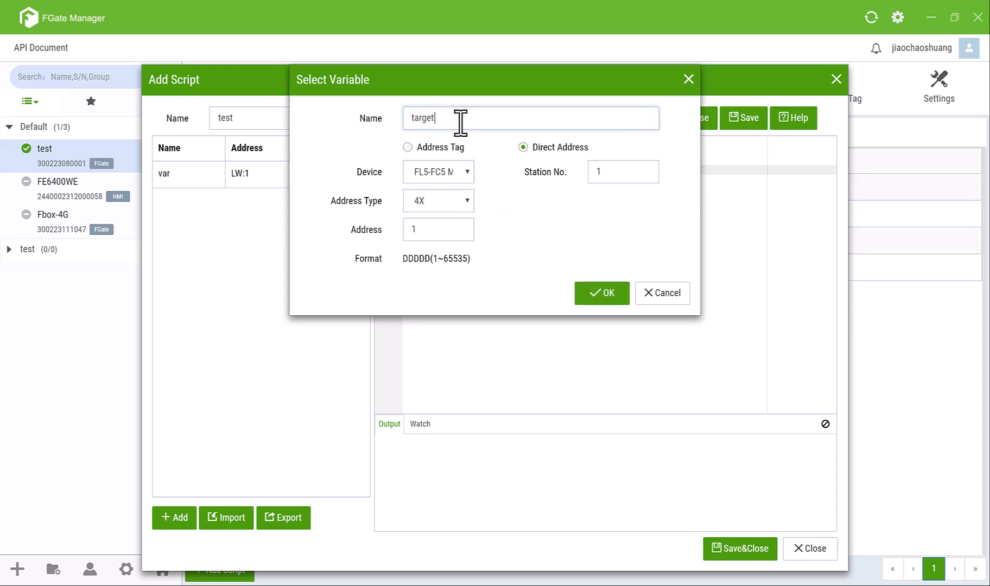
left_click(597, 293)
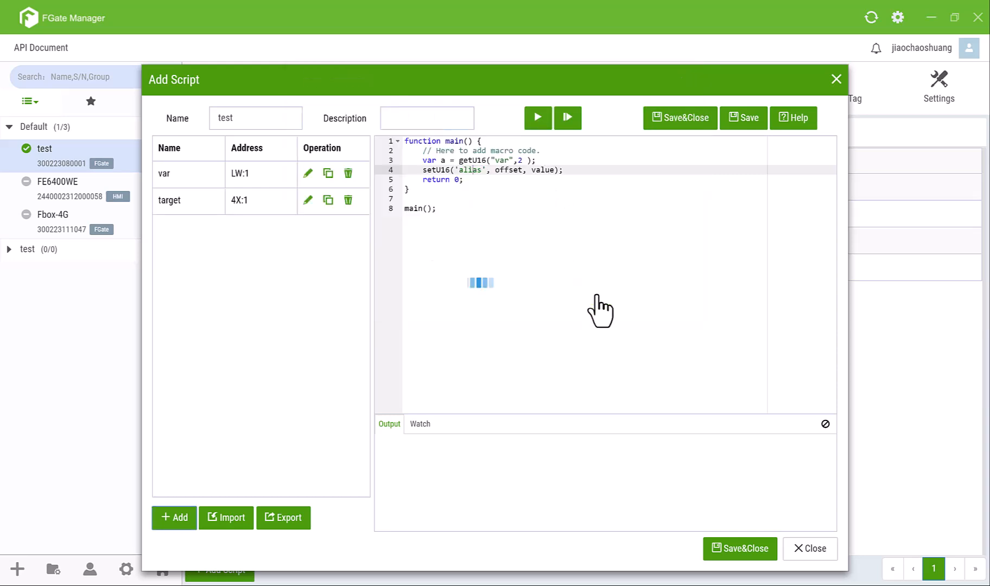
Step: Fill in the setU16 arguments with alias 'target', offset 0 and value a
double_click(470, 170)
type("ta")
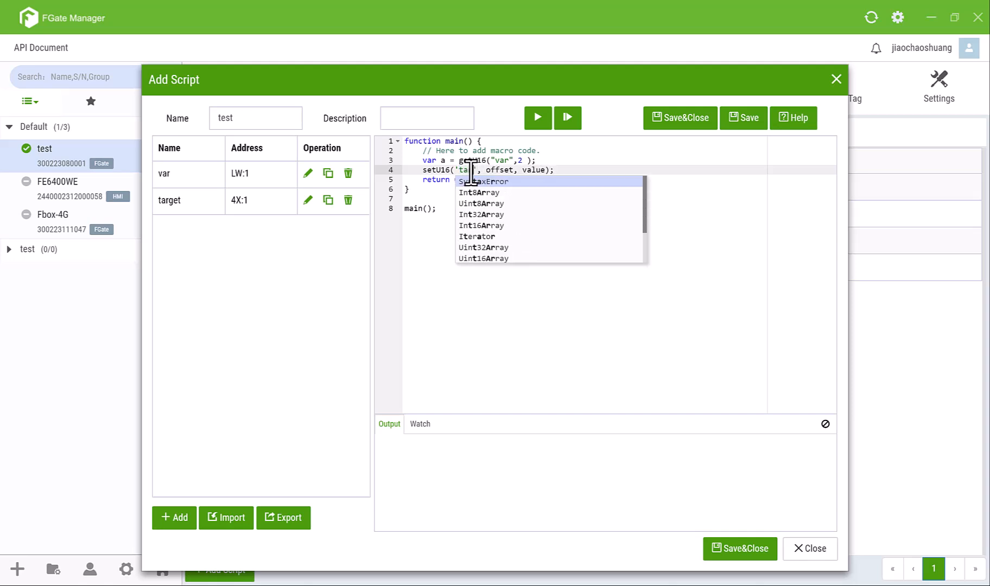
type("rget")
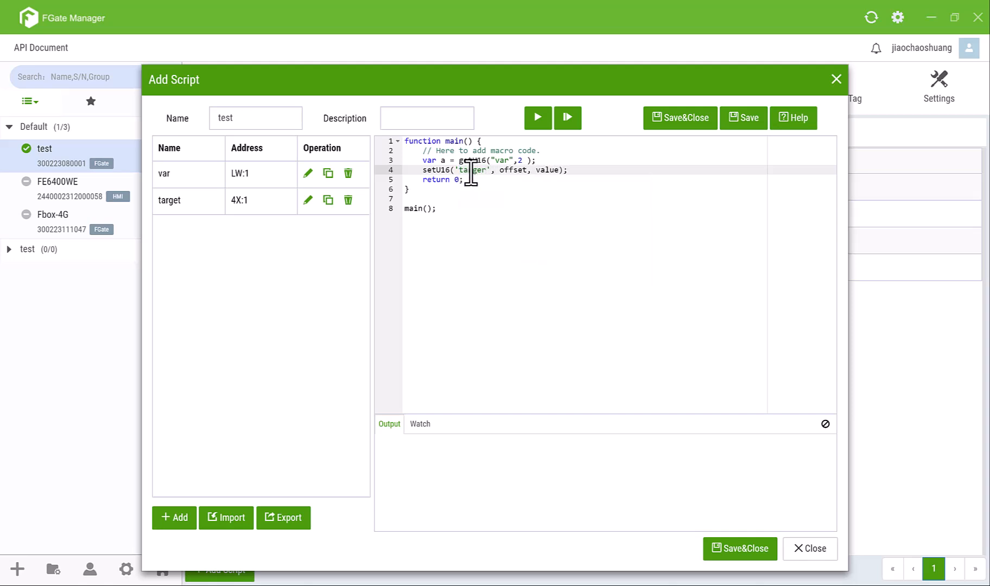
key("BackSpace")
type("t', 0")
double_click(525, 170)
type("a")
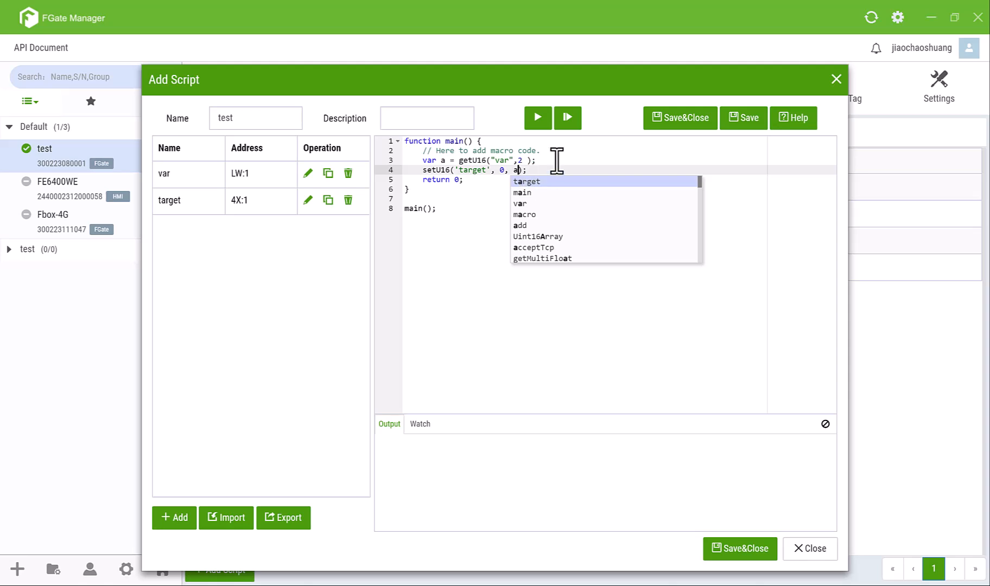
left_click(448, 162)
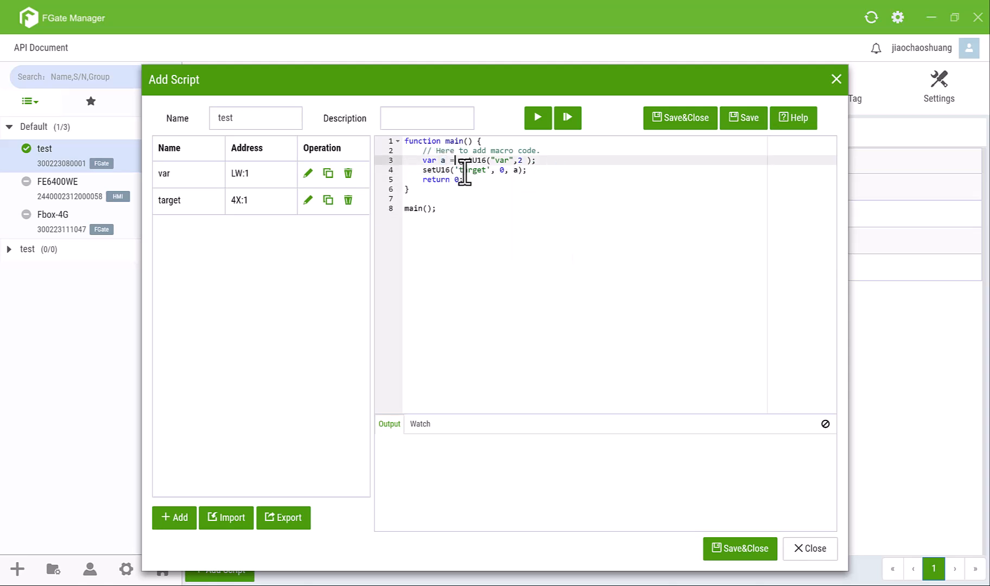
left_click(459, 171)
left_click(510, 234)
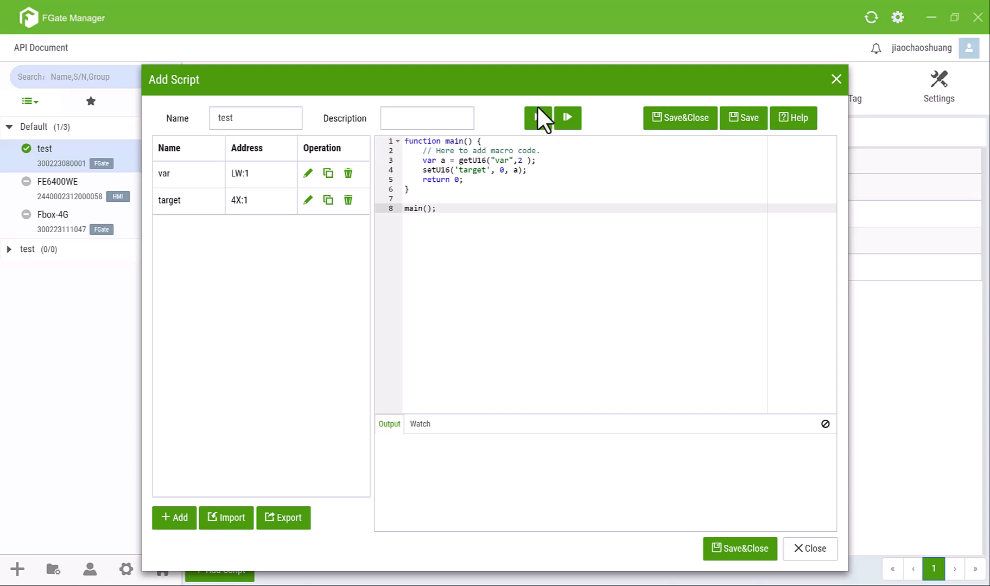
Step: Run the script to test it, then save and close it
left_click(538, 120)
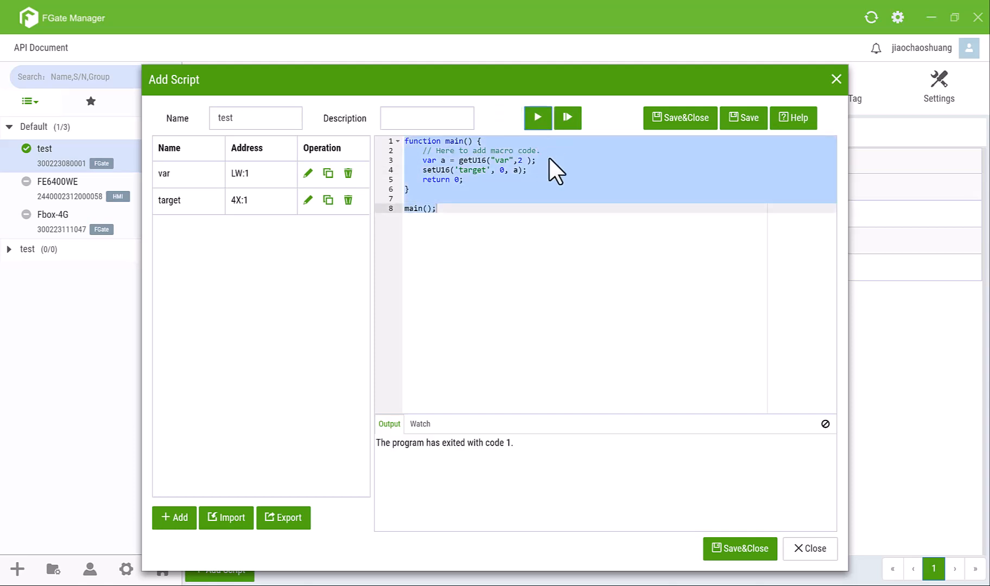
left_click_drag(513, 447, 505, 446)
left_click(749, 545)
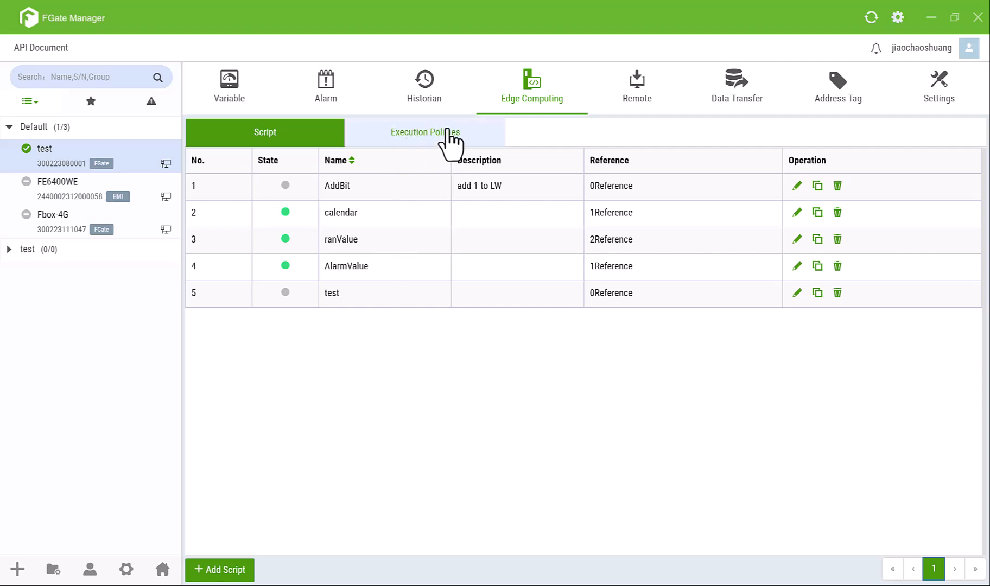
Step: Start a new execution policy and compare the options of the Start up, Periodical and Condition execution modes
left_click(446, 132)
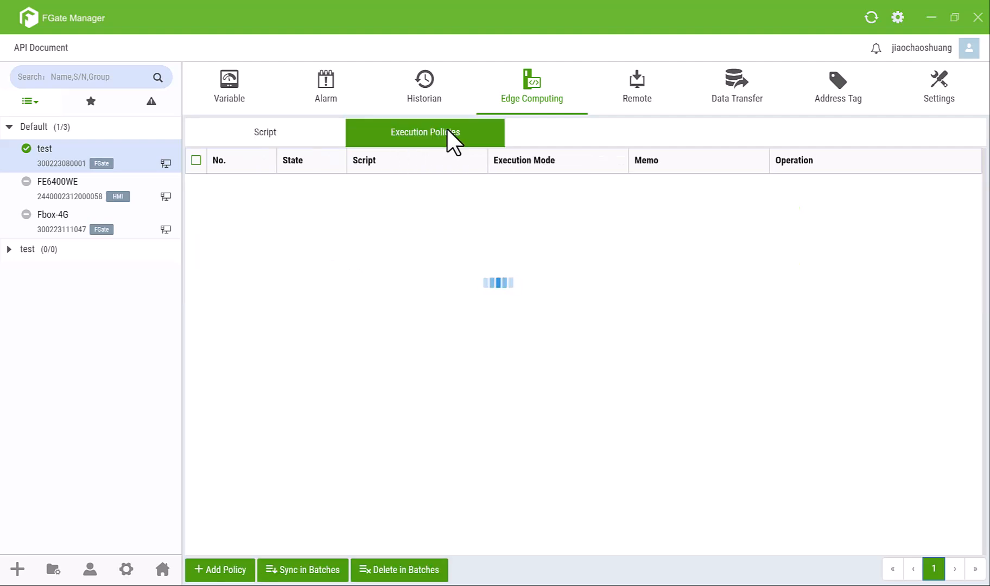
left_click(283, 134)
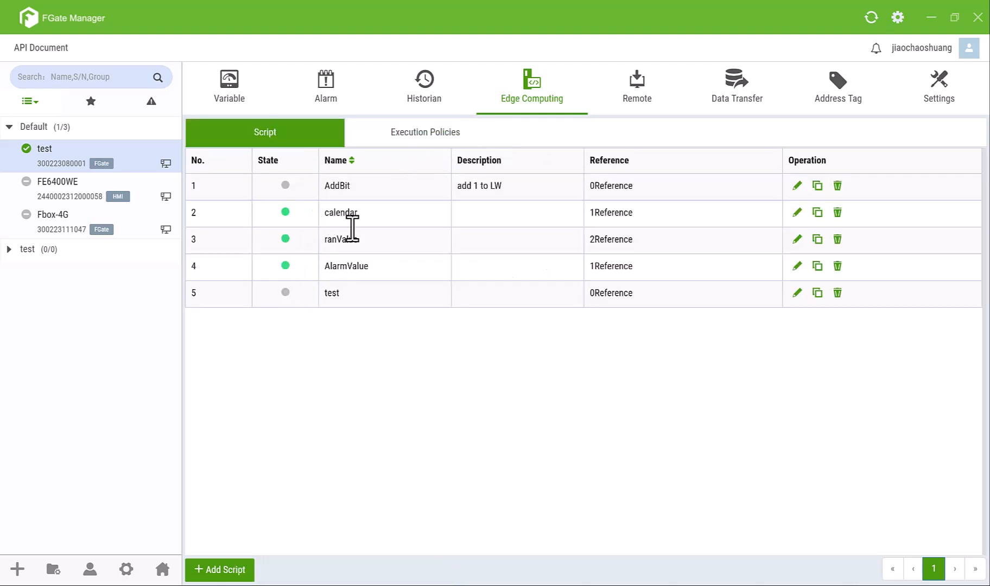
left_click(419, 125)
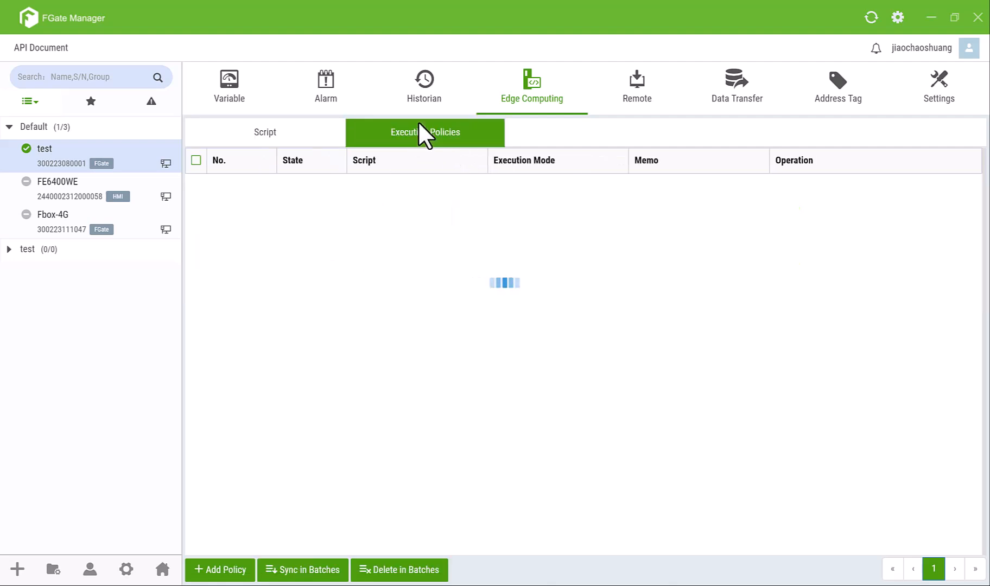
left_click(227, 562)
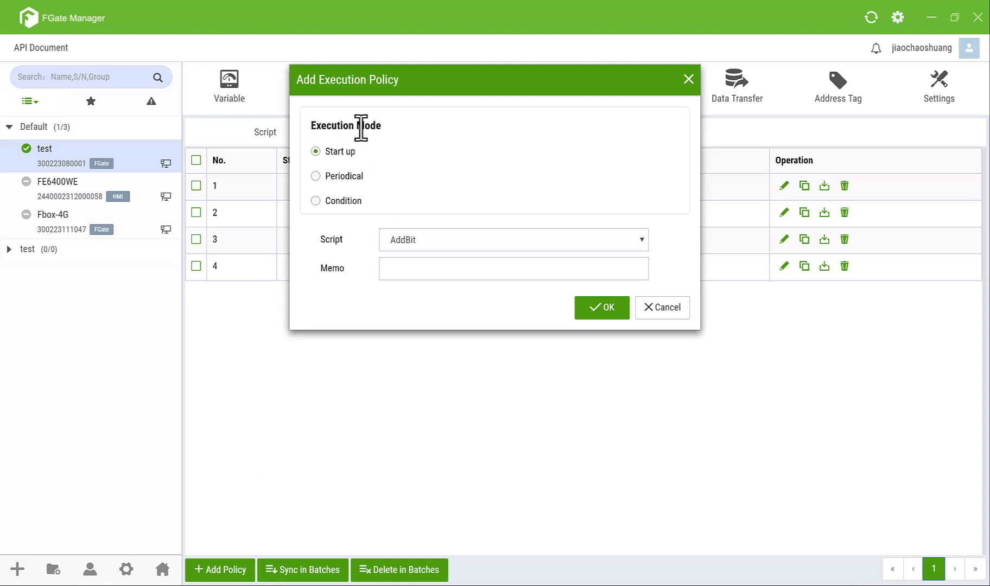
left_click(338, 175)
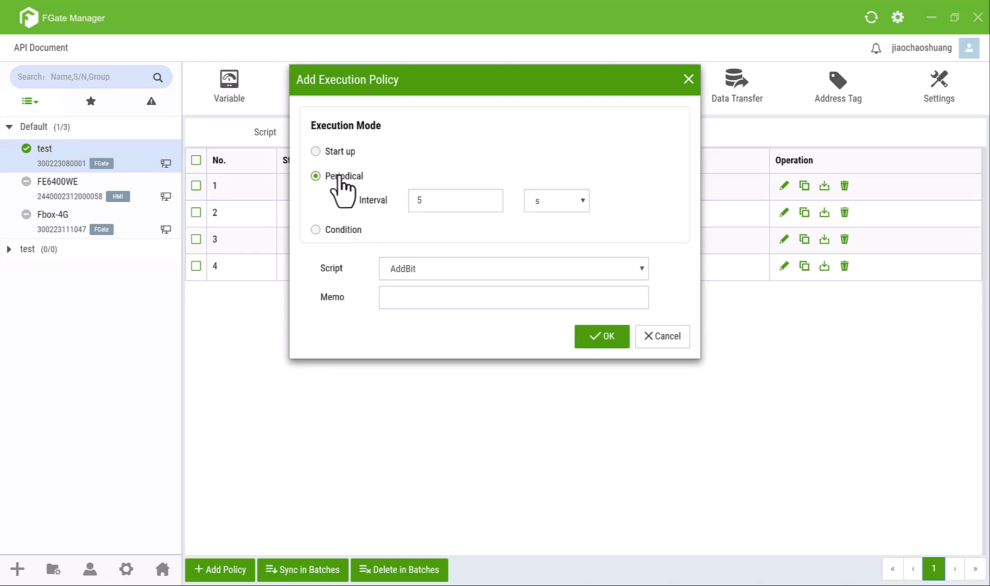
left_click(343, 229)
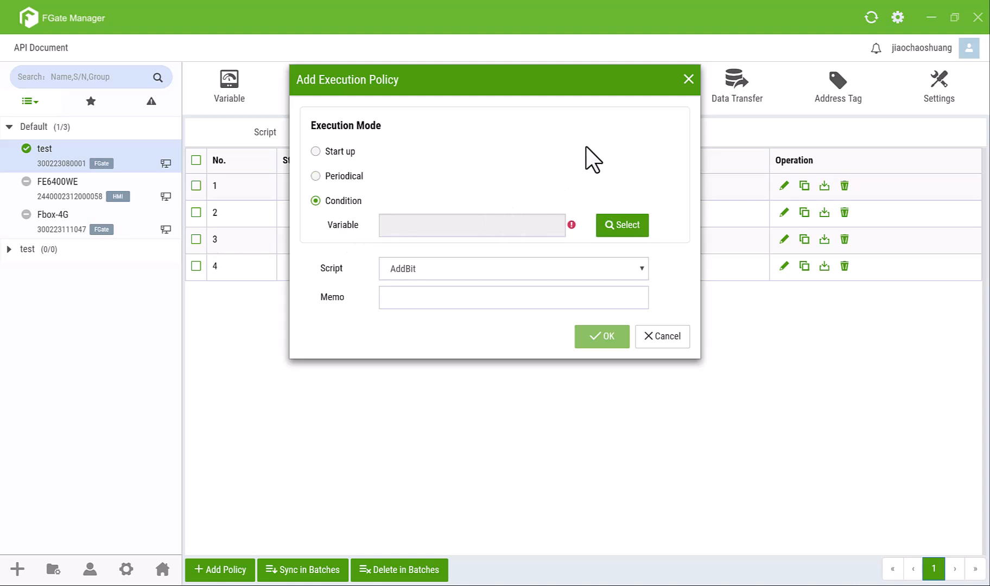
left_click(325, 152)
left_click(332, 176)
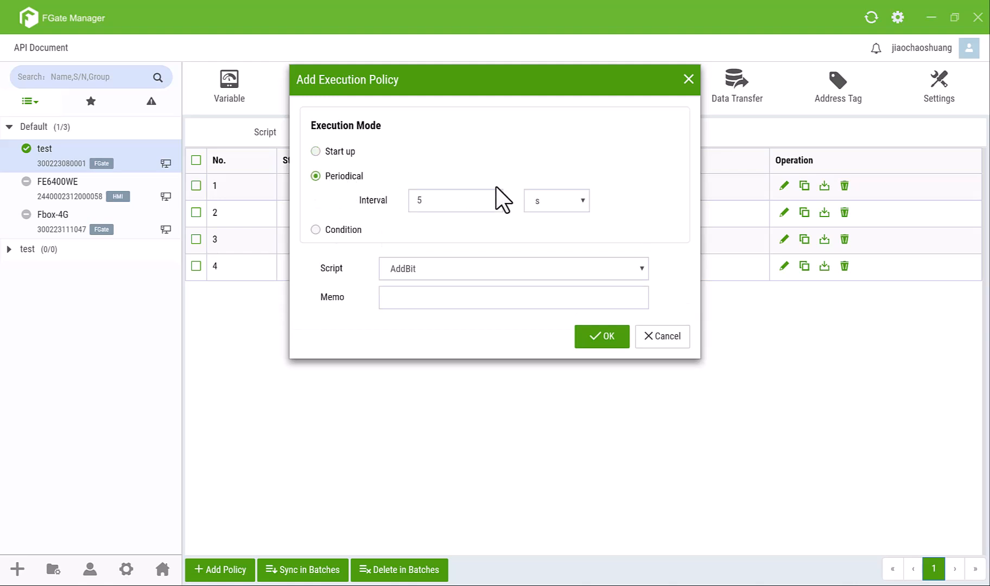
left_click(343, 230)
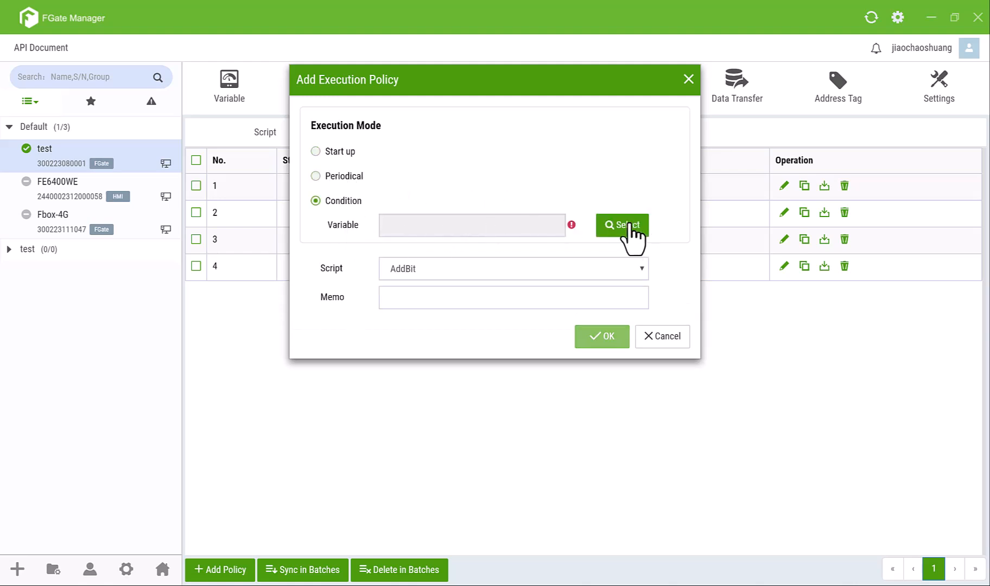
Step: Set the new policy to run the test script periodically with a 5 s interval and save it
left_click(352, 177)
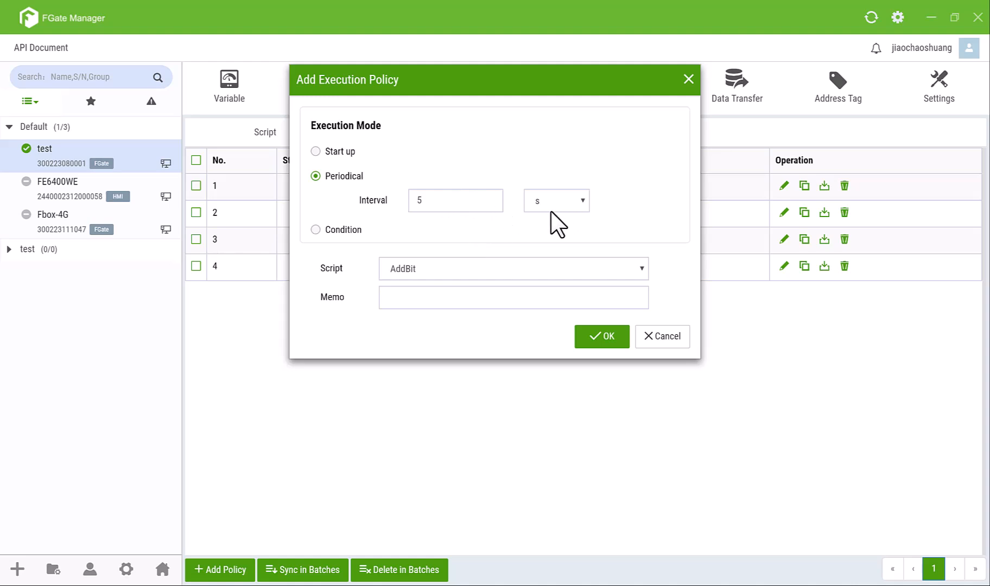
left_click(438, 268)
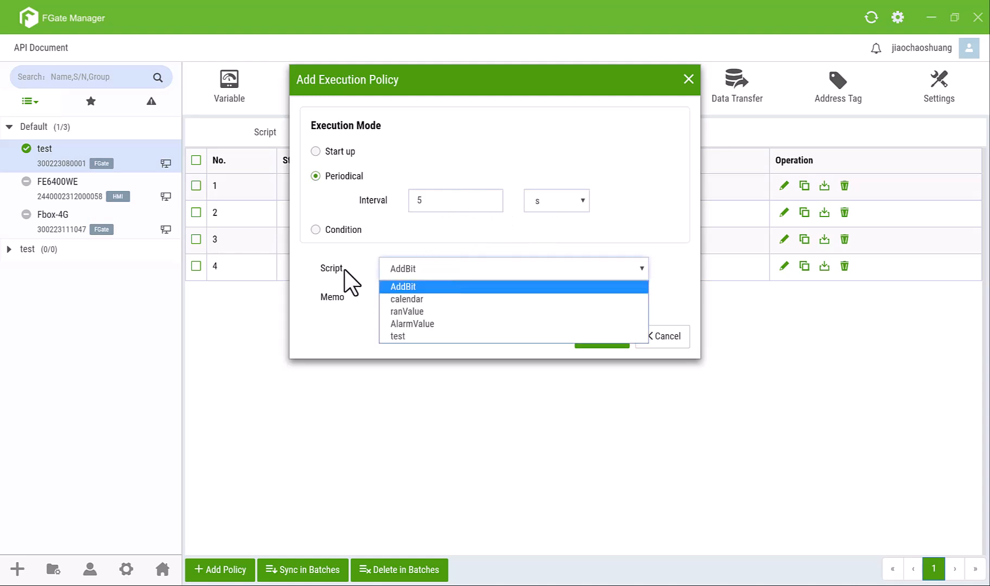
left_click(403, 336)
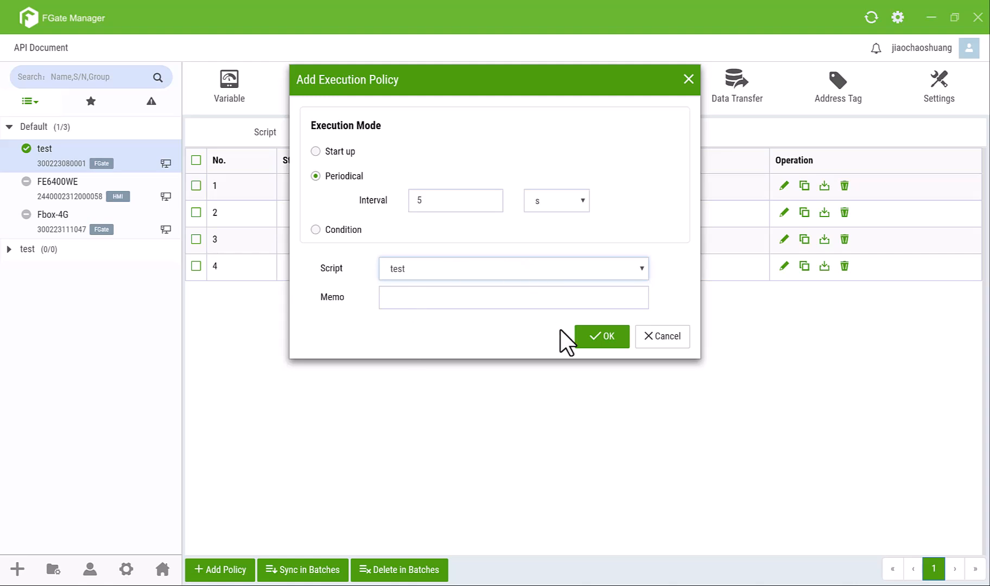
left_click(601, 336)
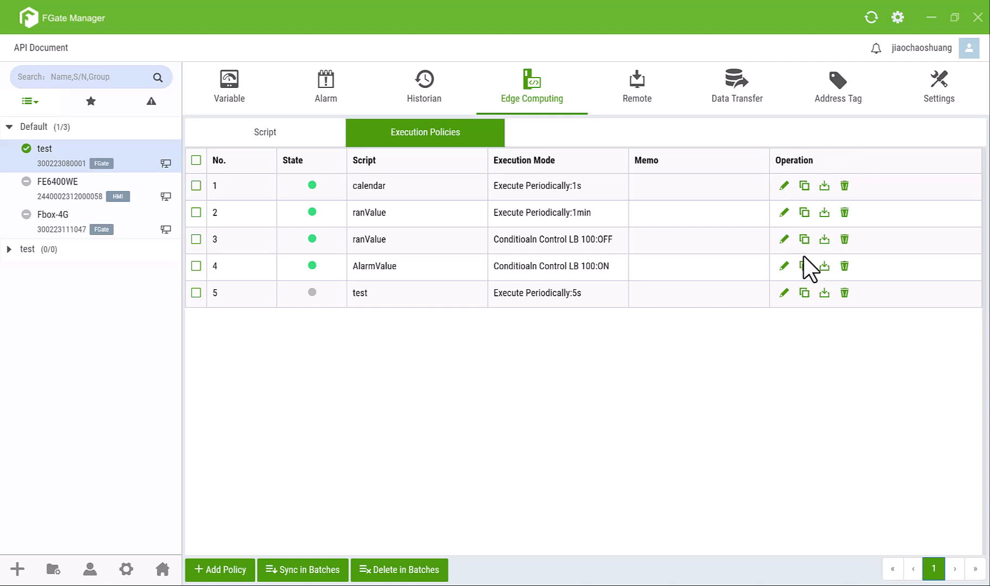
Step: Synchronize the test script's execution policy to the FGate and check its state
left_click(825, 293)
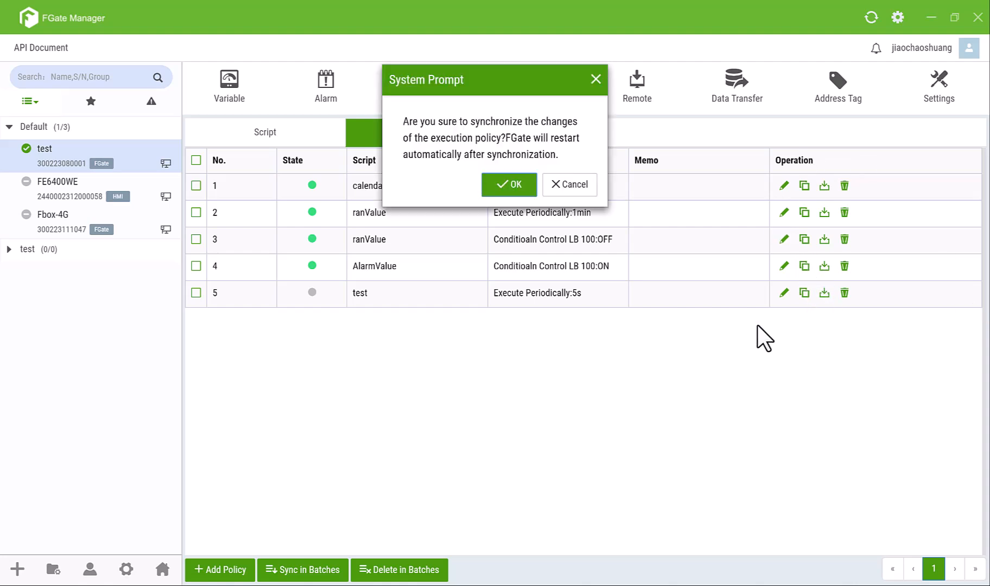
left_click(513, 190)
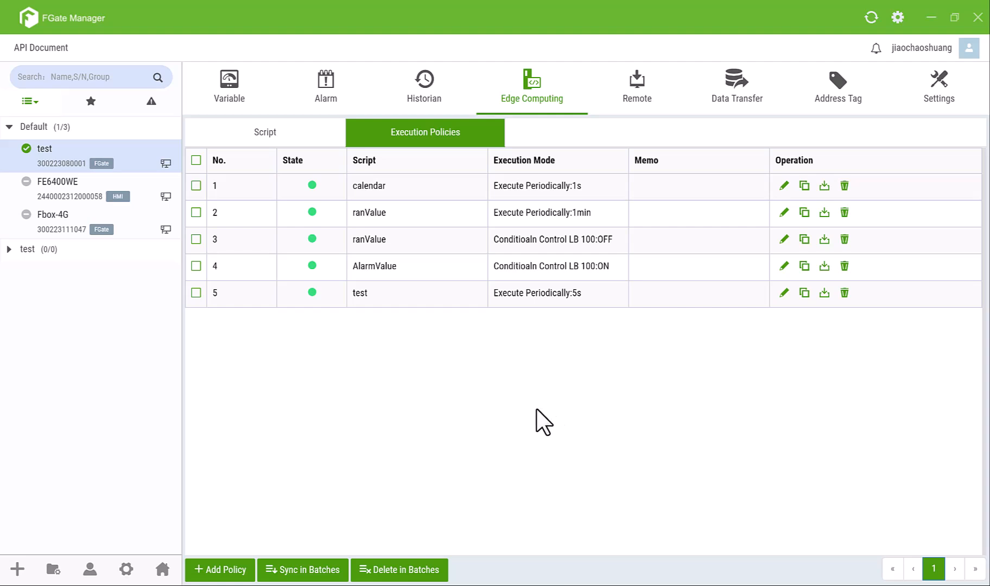
mouse_move(313, 292)
Step: Open the calendar script to view its variables and code
left_click(240, 136)
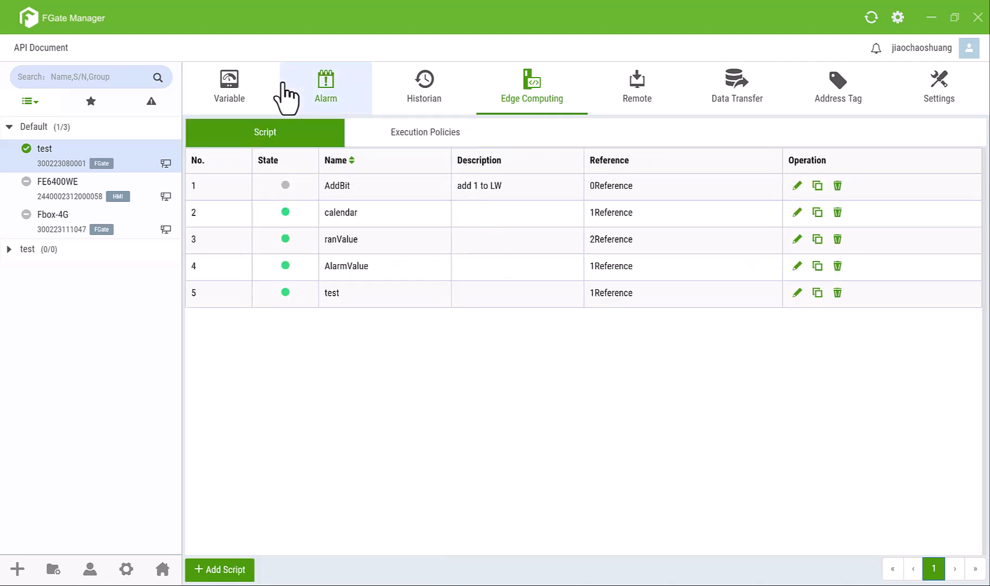
left_click(230, 101)
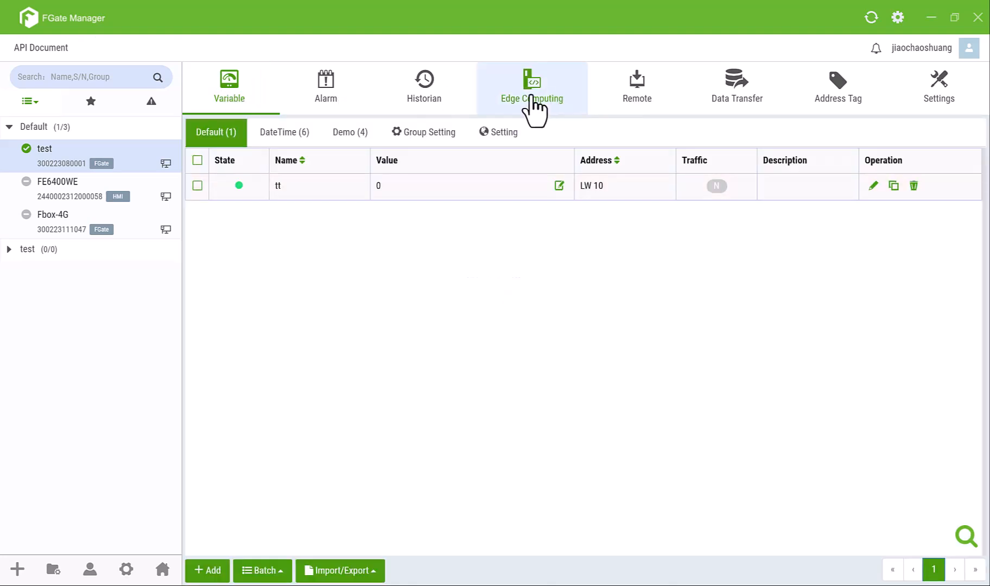
left_click(535, 105)
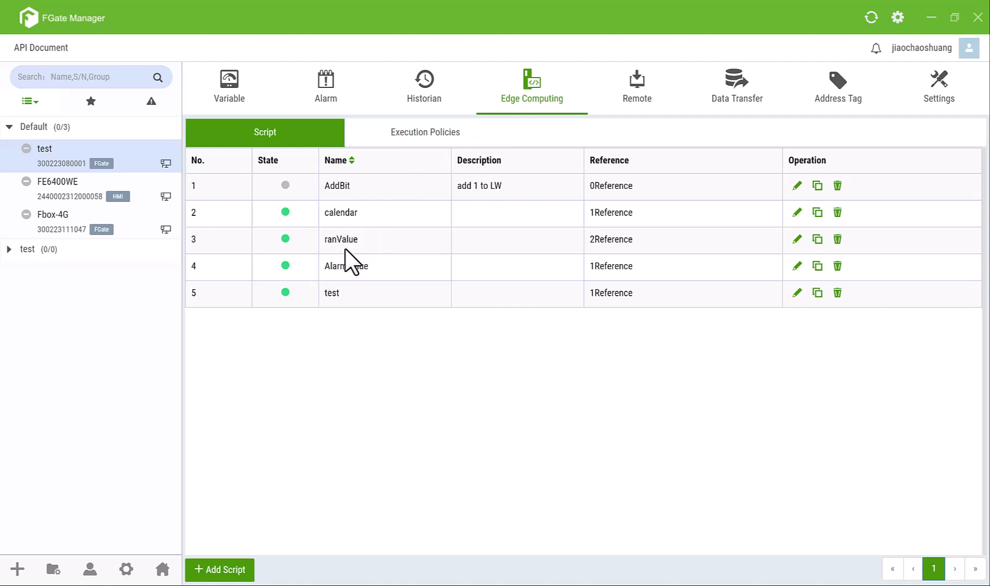
left_click(797, 212)
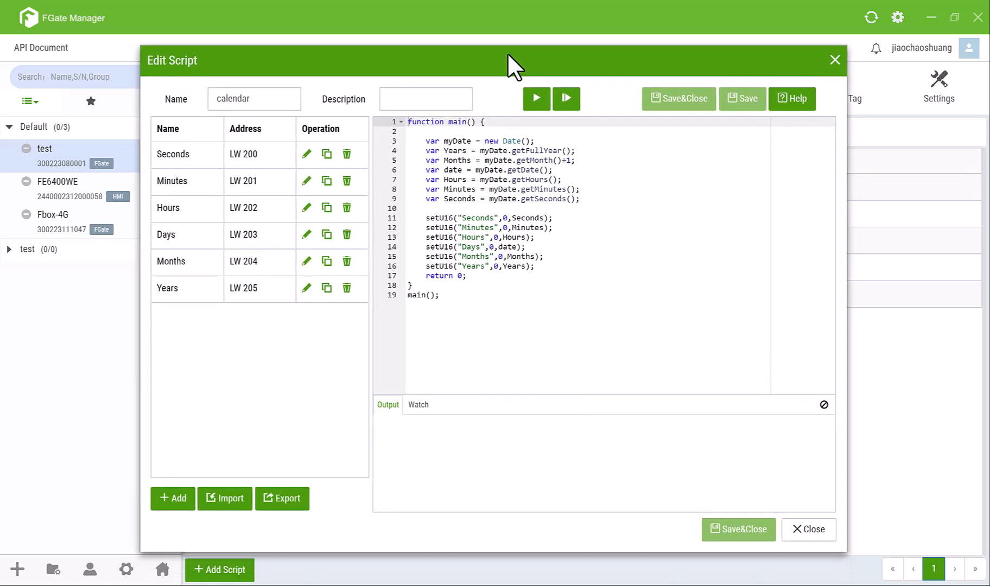
Step: Open the script help, read the setMultiU16 entry and browse the other read/write functions
left_click(791, 101)
left_click_drag(335, 79, 398, 79)
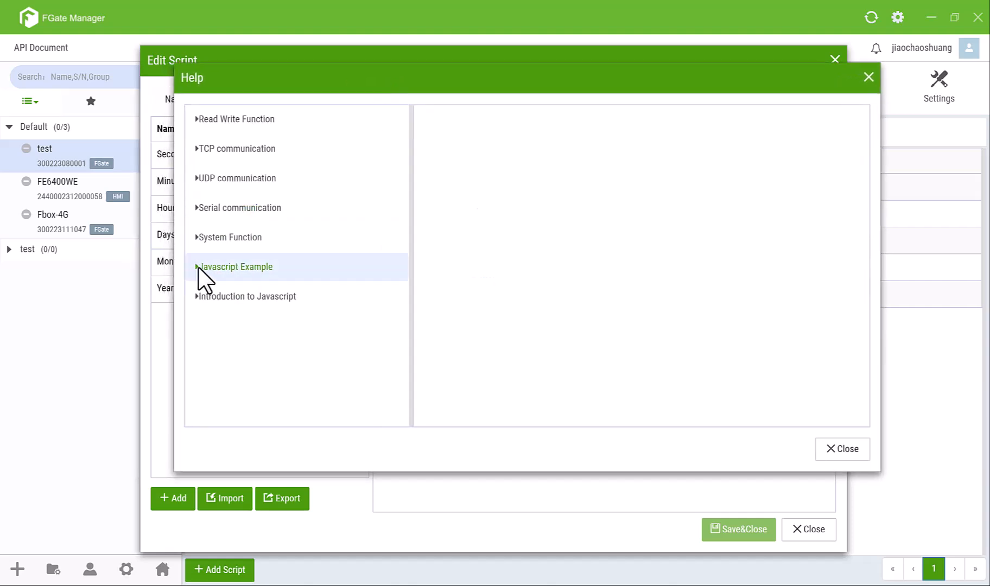
left_click(194, 120)
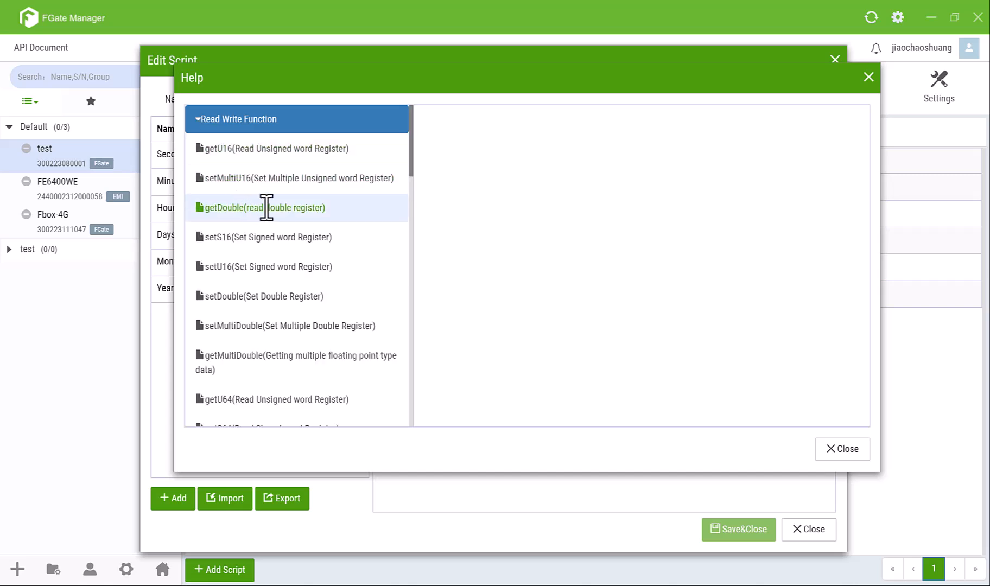
left_click(288, 180)
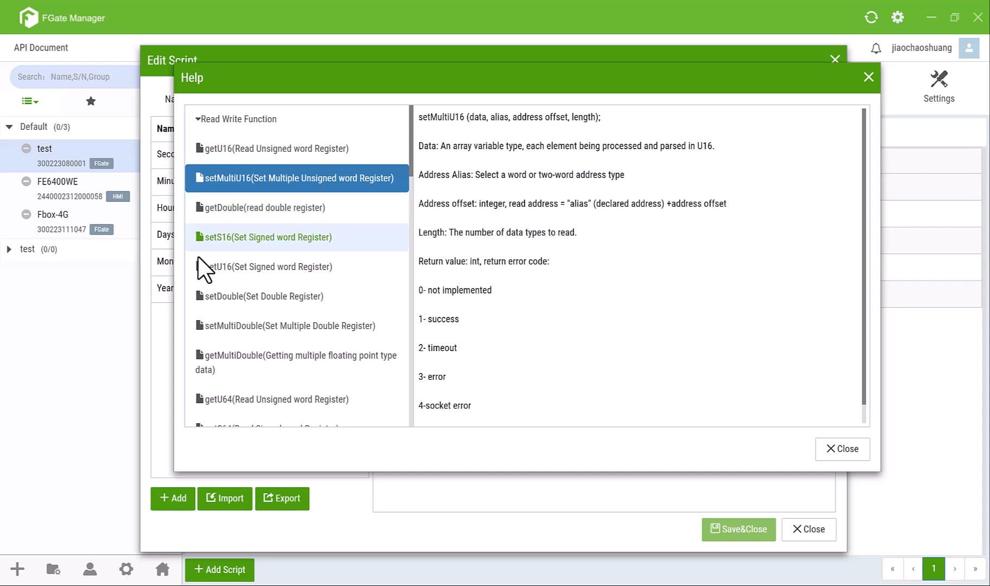
scroll(309, 306, "down", 6)
scroll(307, 300, "down", 5)
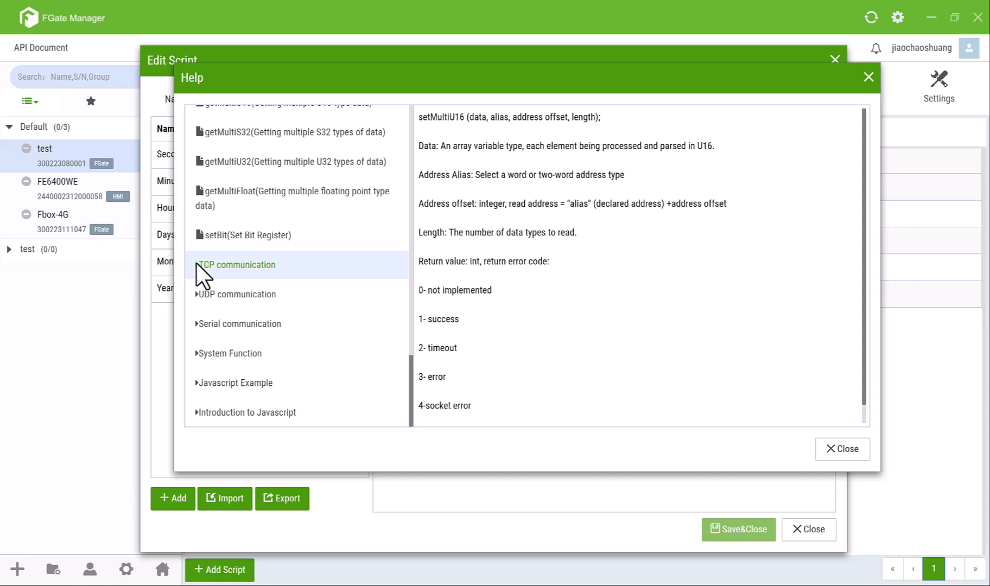
Step: Examine the JavaScript examples for shutdown, math, getDate and getError(), then close the help and the calendar script
left_click(210, 383)
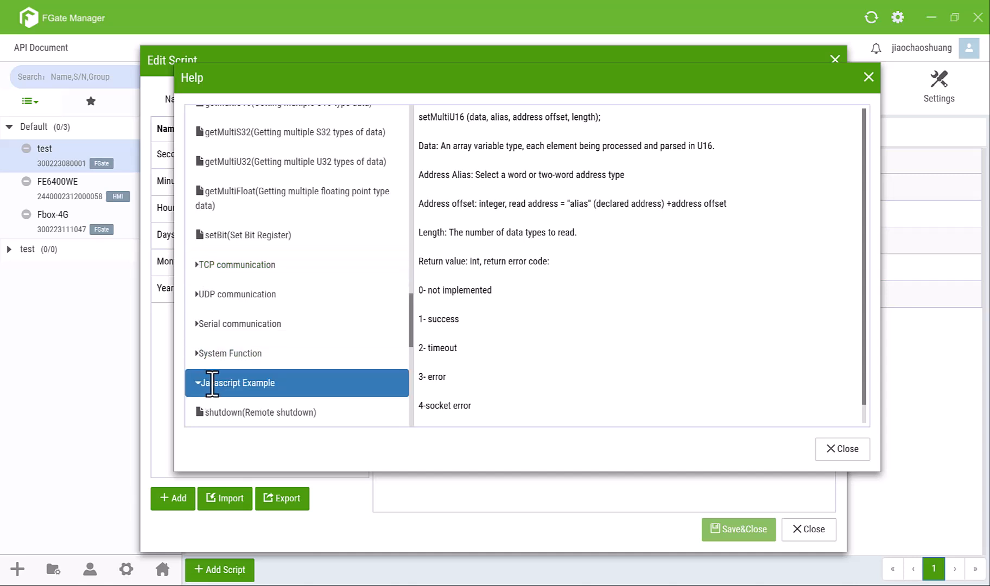
scroll(291, 359, "down", 3)
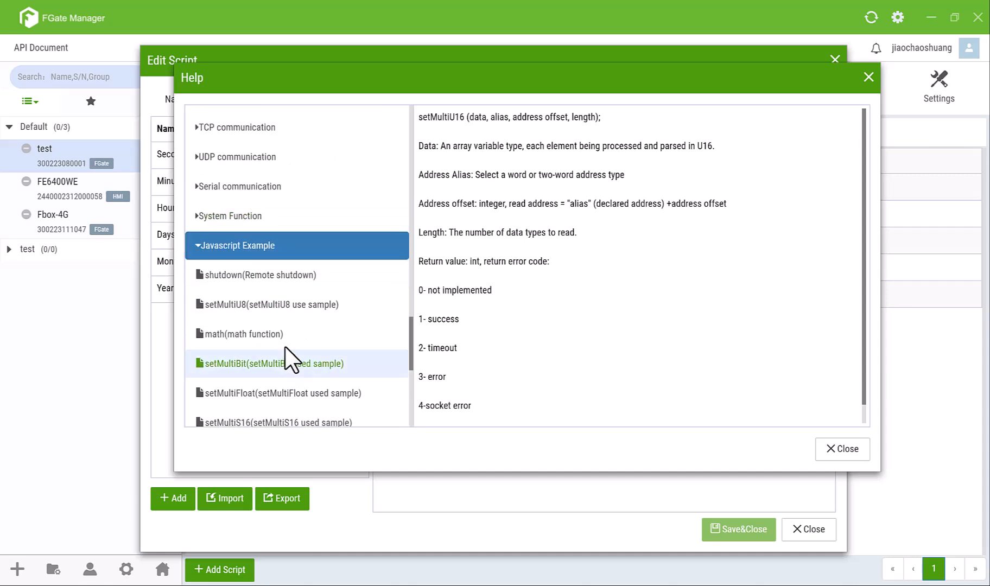
left_click(286, 277)
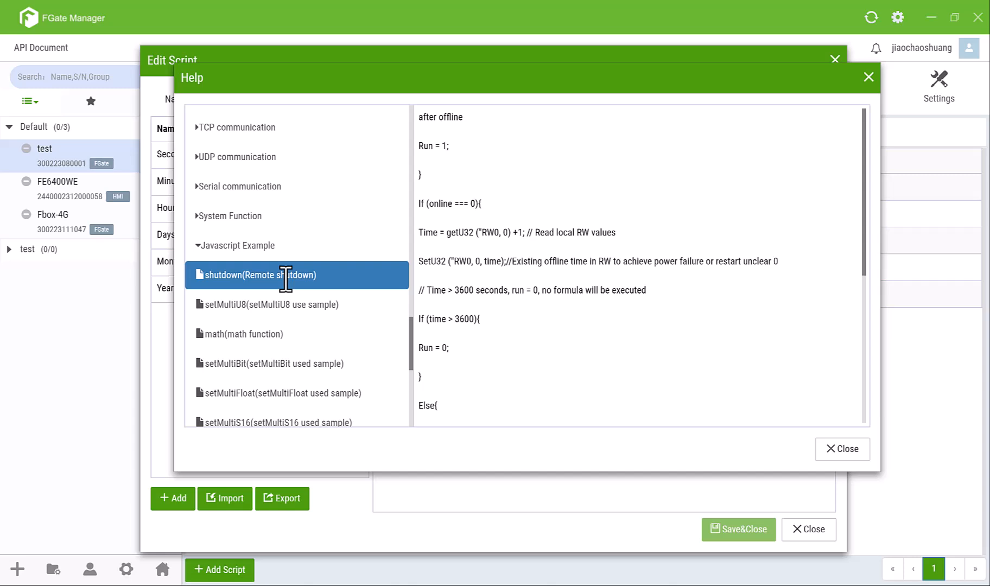
left_click(264, 336)
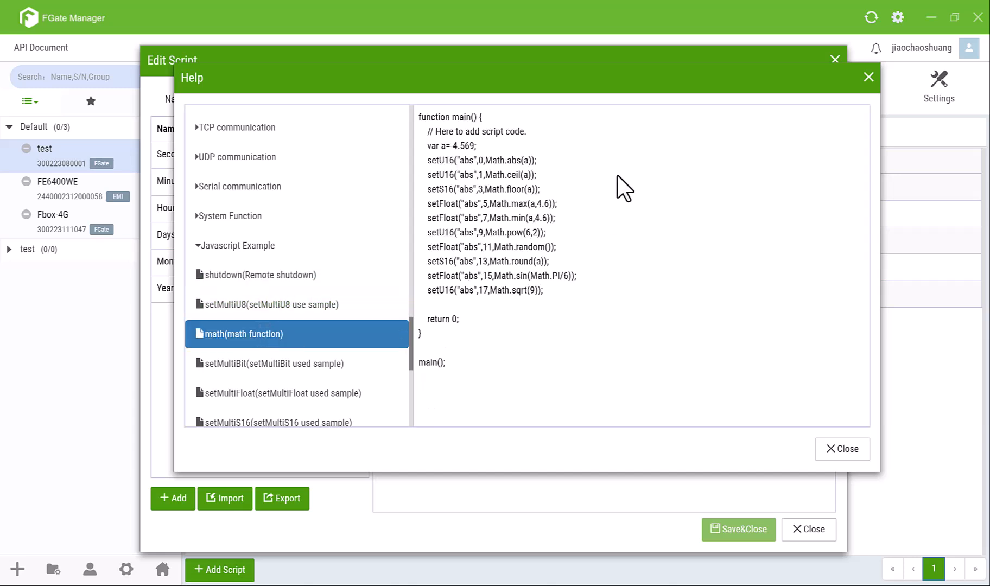
scroll(280, 380, "down", 2)
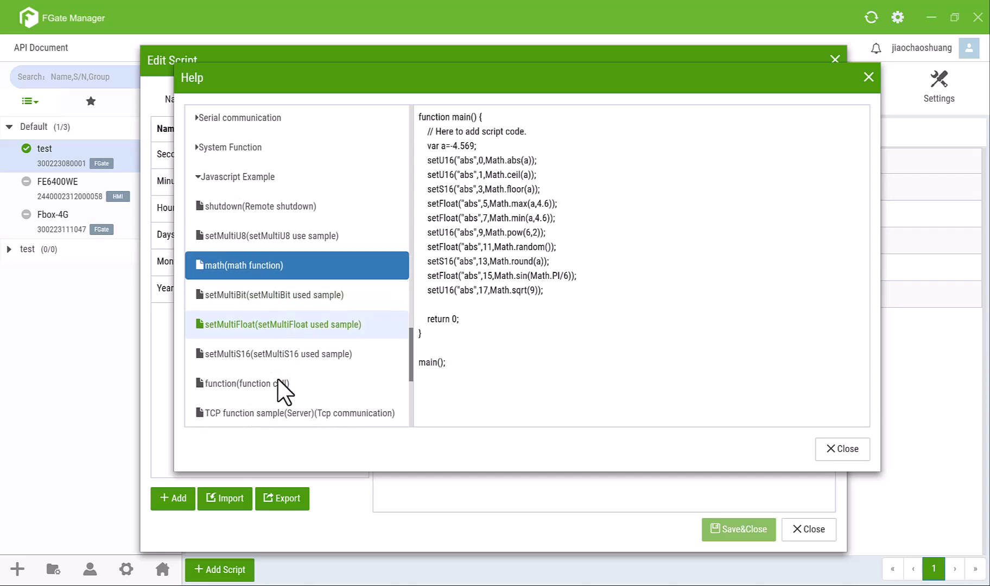
scroll(266, 408, "down", 5)
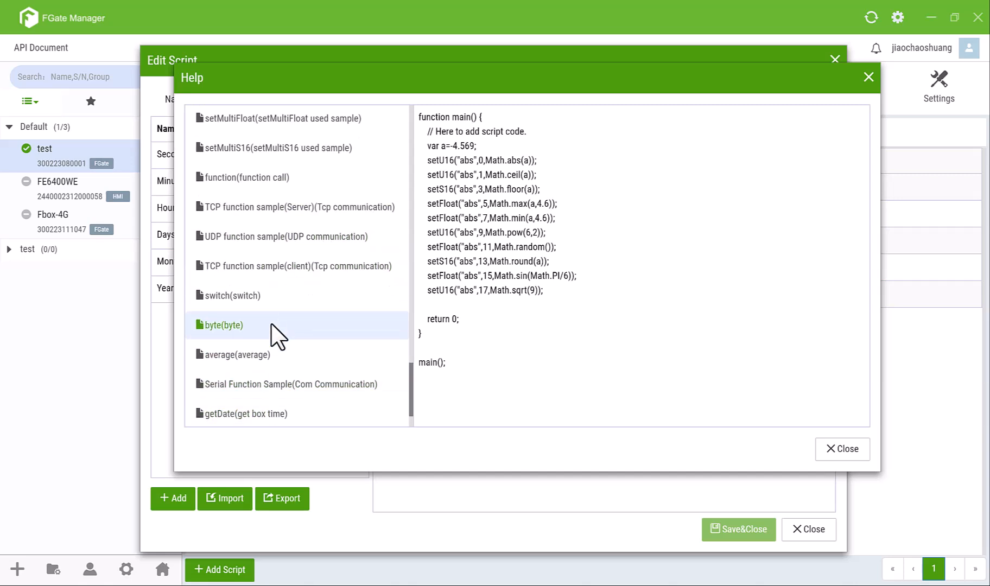
left_click(242, 413)
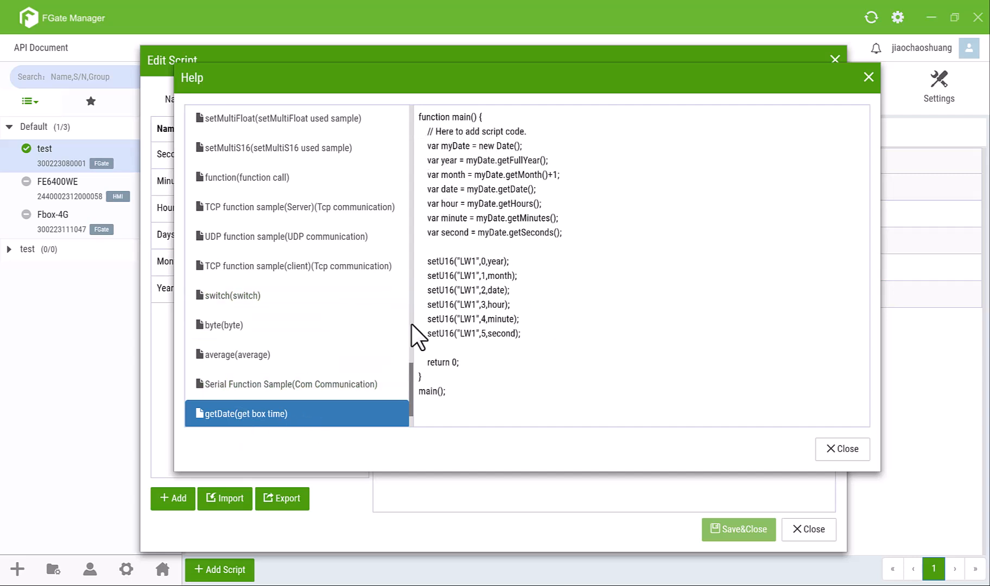
scroll(309, 327, "down", 2)
left_click(293, 383)
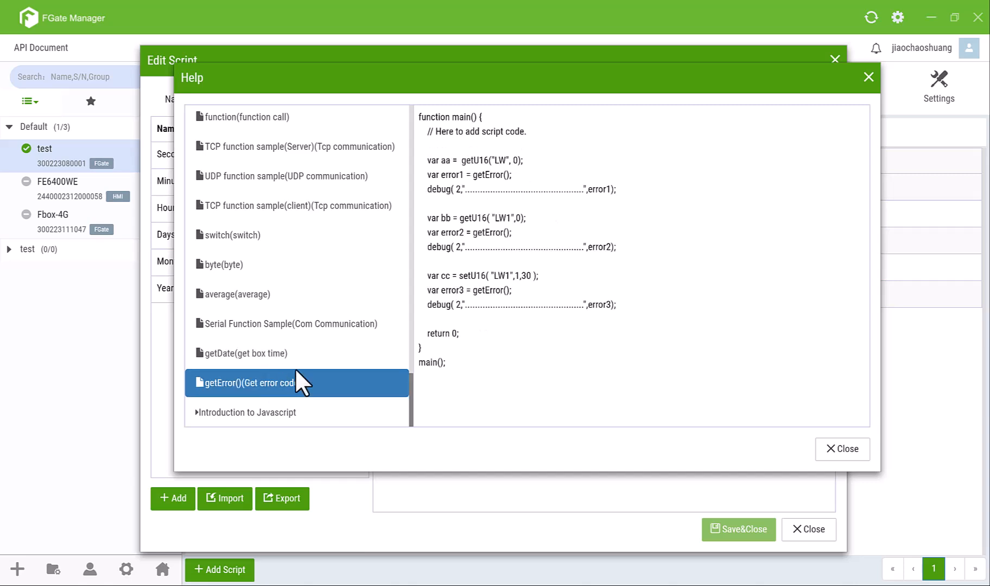
left_click(868, 77)
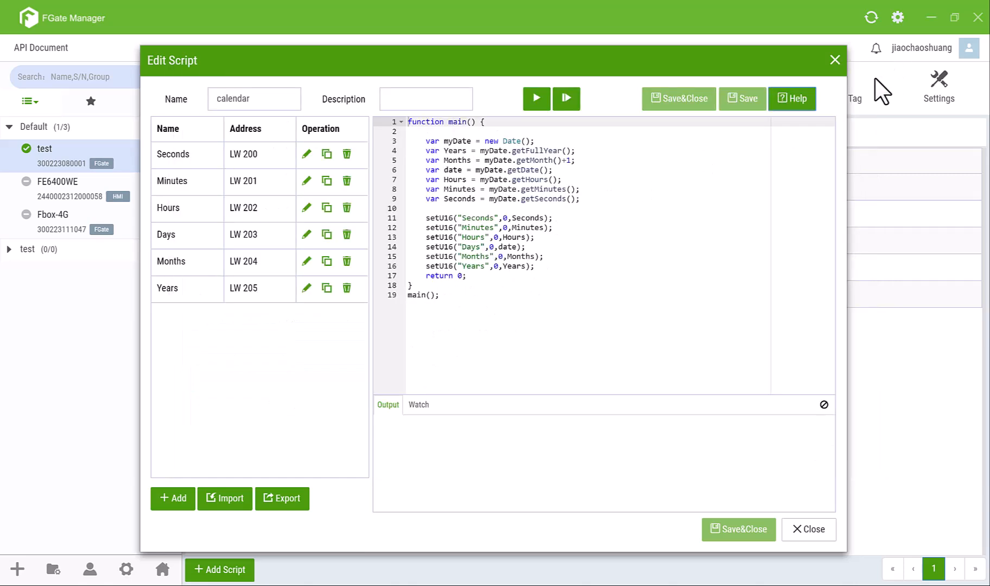
left_click(836, 60)
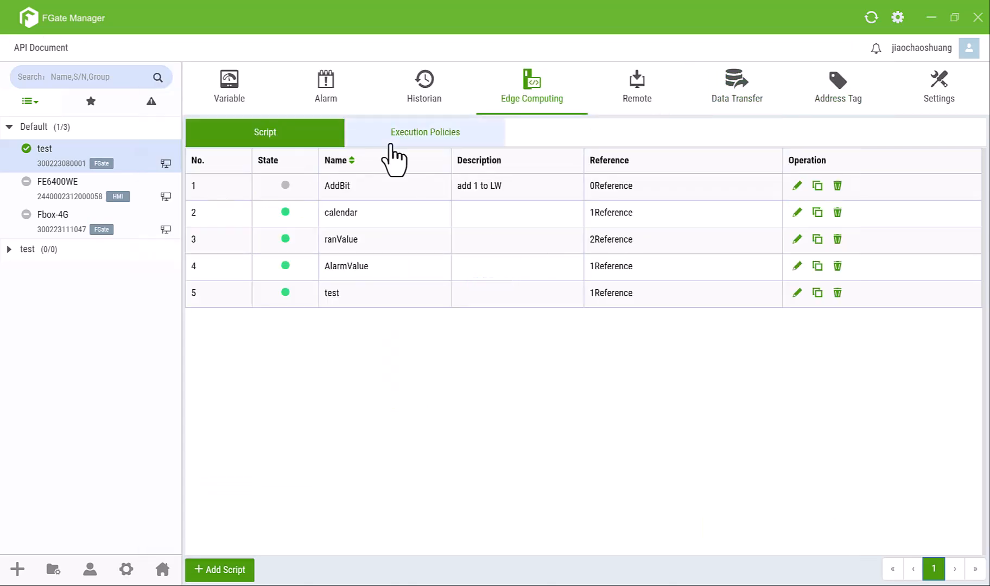
Step: Check the values of the DateTime variable group and open the list of remote devices
left_click(229, 94)
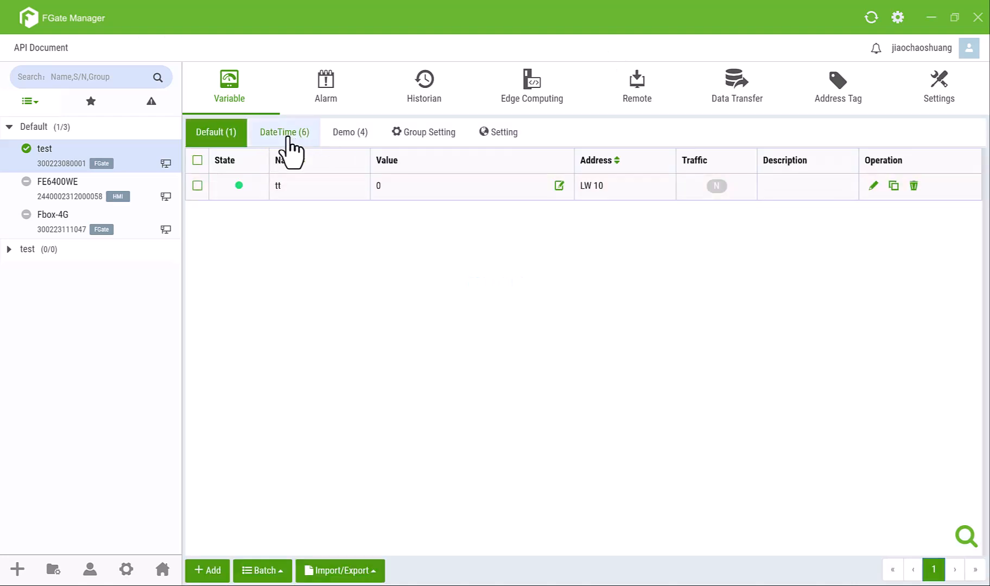
left_click(288, 139)
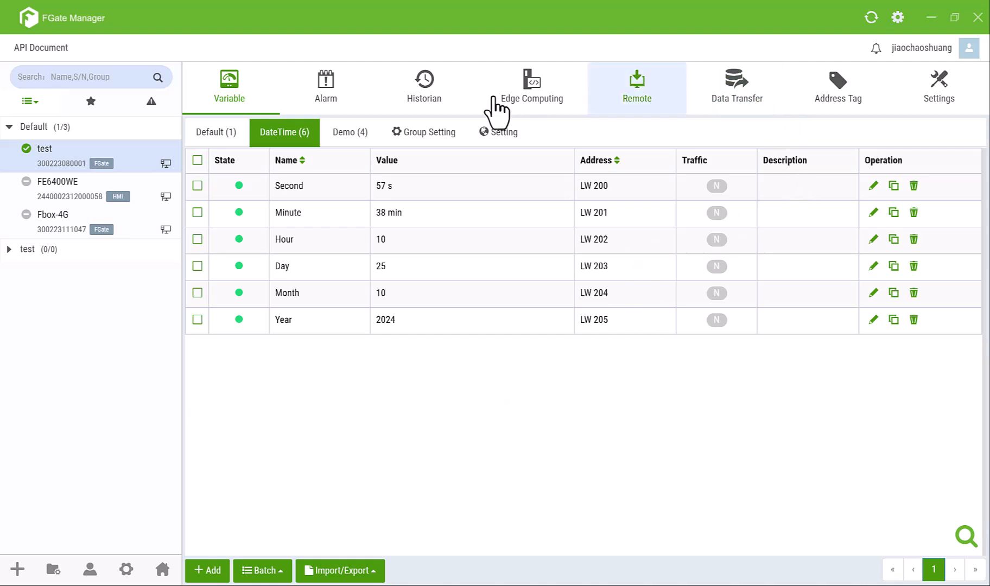
left_click(644, 82)
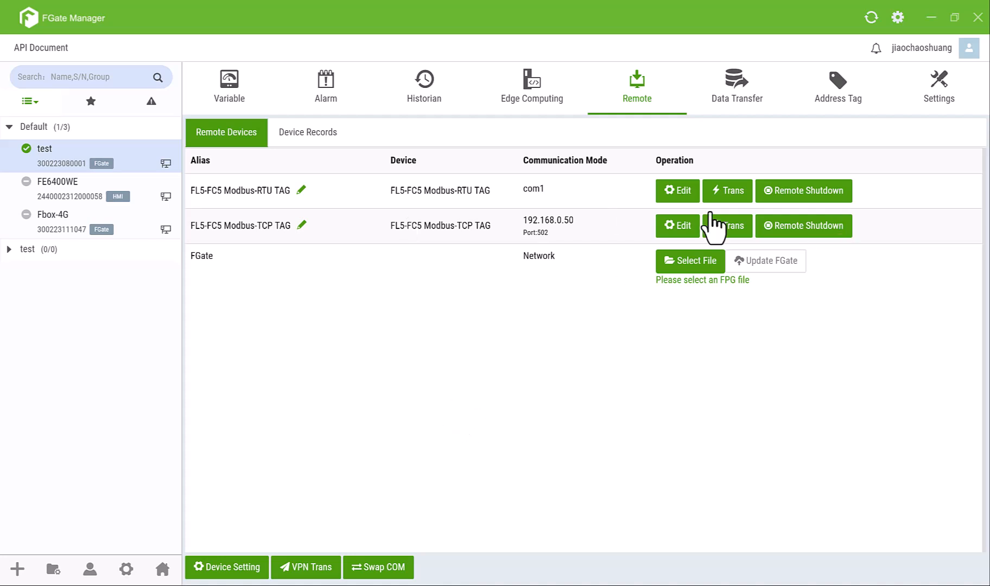
Step: Set up VPN transport with server india-mumbai-01 and the Standard model, and connect it
left_click(311, 568)
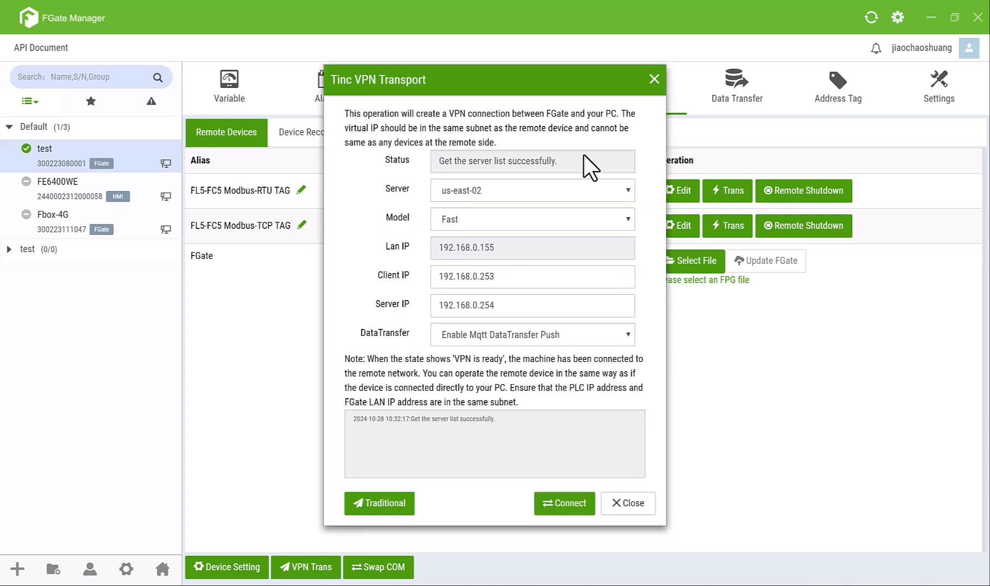
left_click(529, 191)
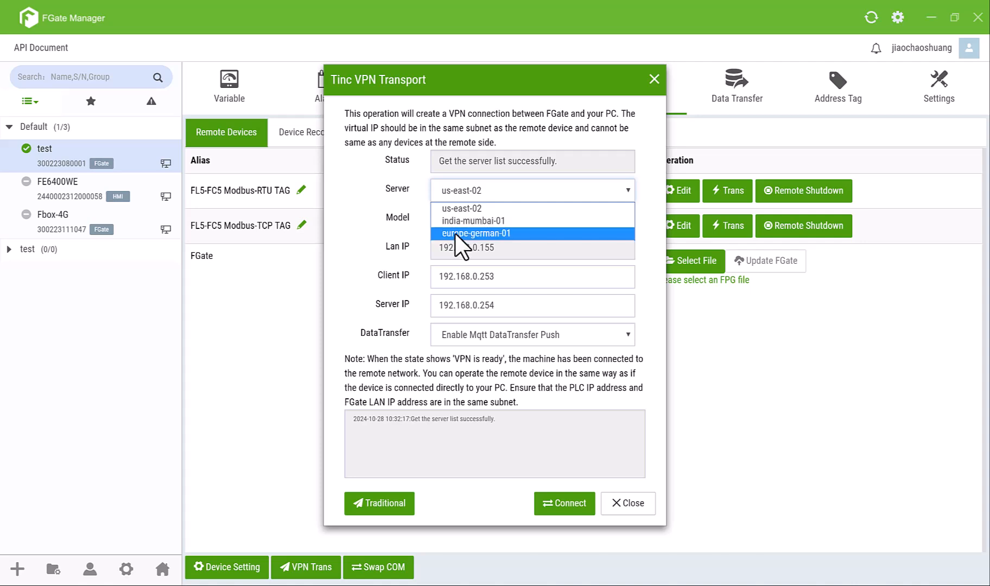
left_click(408, 201)
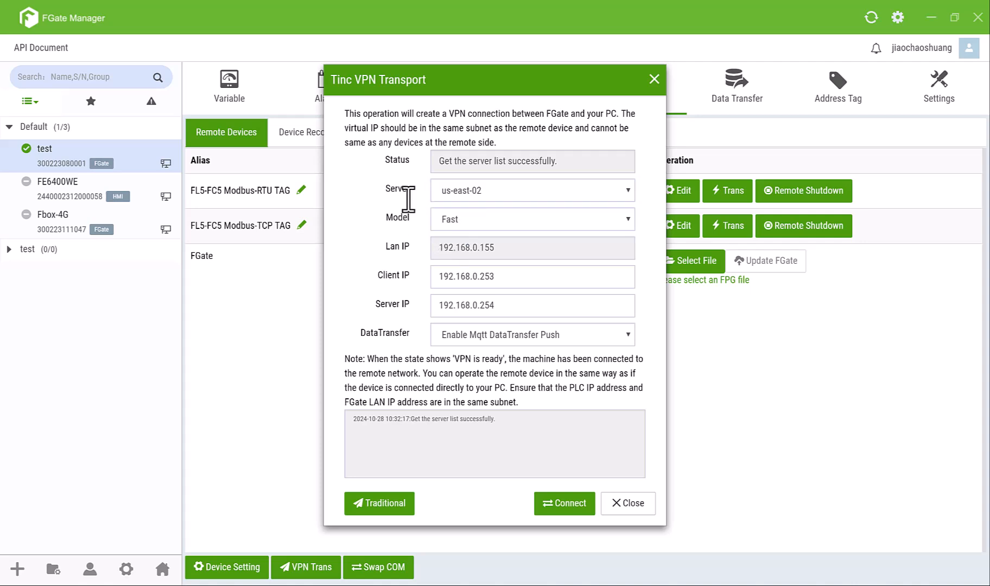
left_click(462, 190)
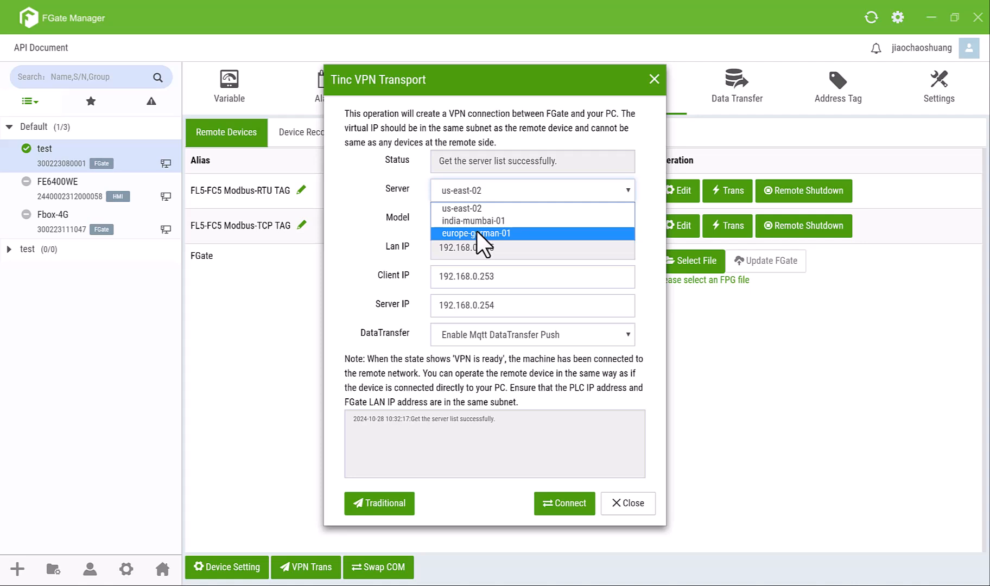
left_click(485, 218)
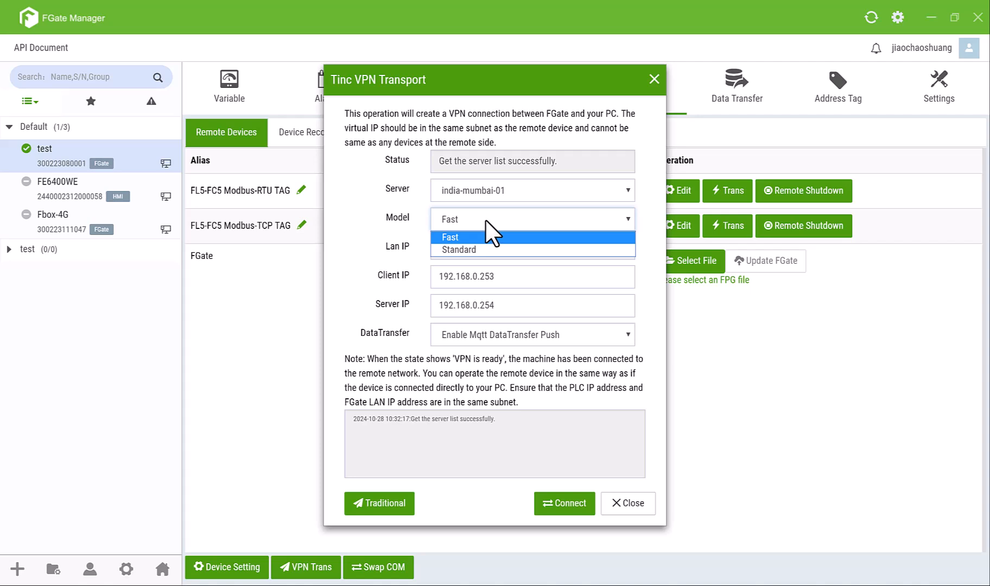
left_click(465, 249)
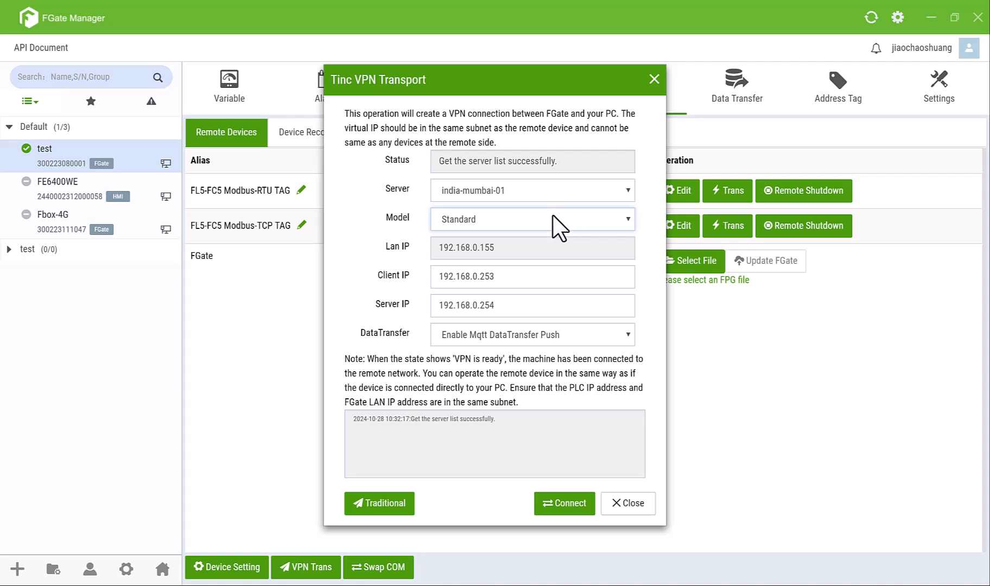
left_click(552, 505)
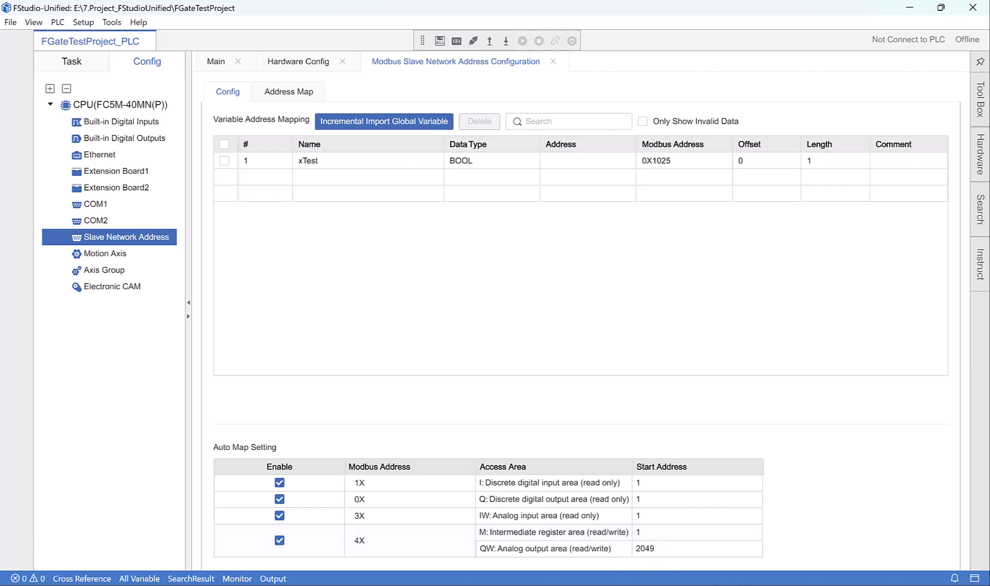
Step: Return to FGate Manager, close the VPN connection and acknowledge the device restart prompt
left_click(555, 585)
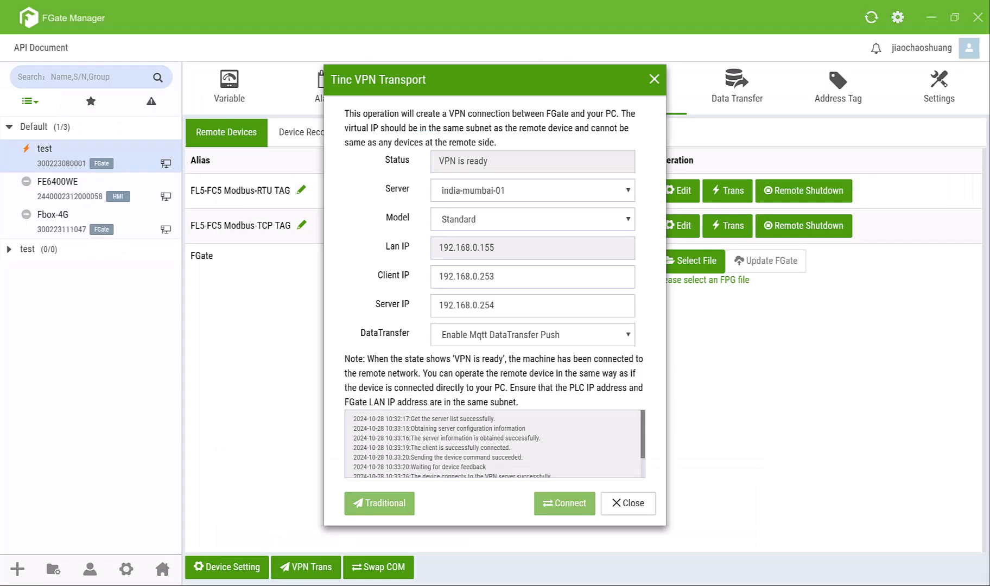
left_click(622, 503)
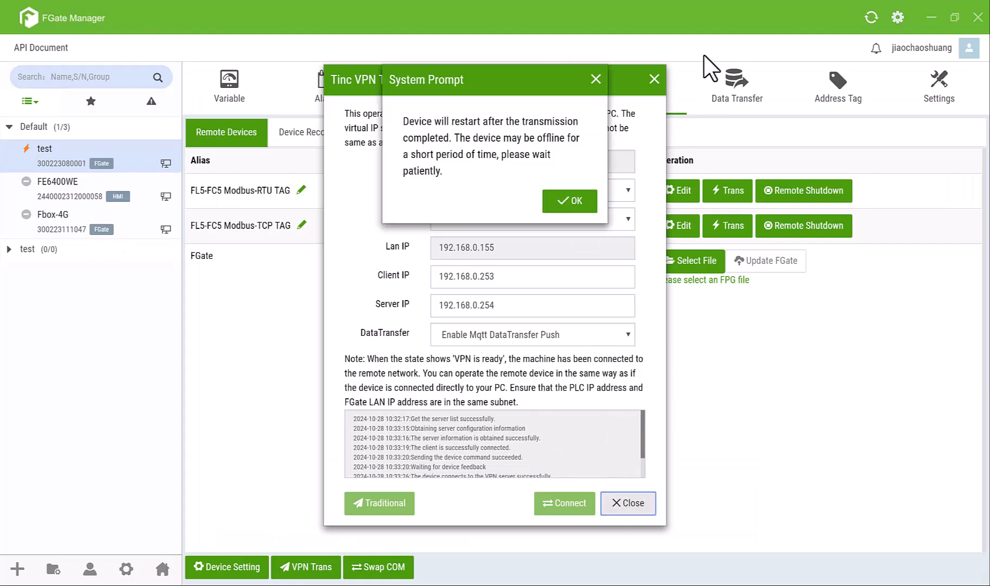
left_click(570, 202)
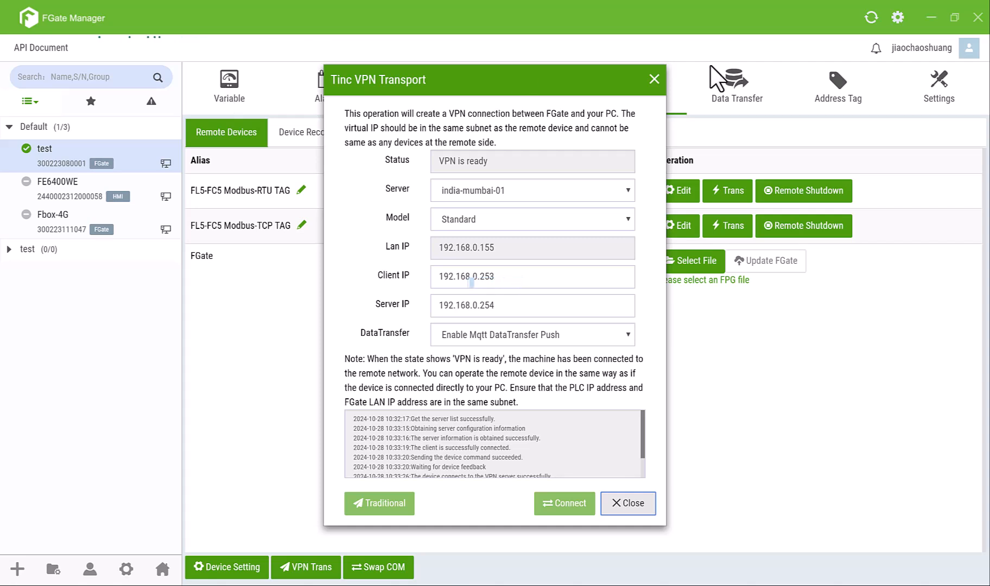
Step: In FStudio-Unified, review the first network of the Main program and the PLC's Modbus slave network address configuration
left_click(230, 83)
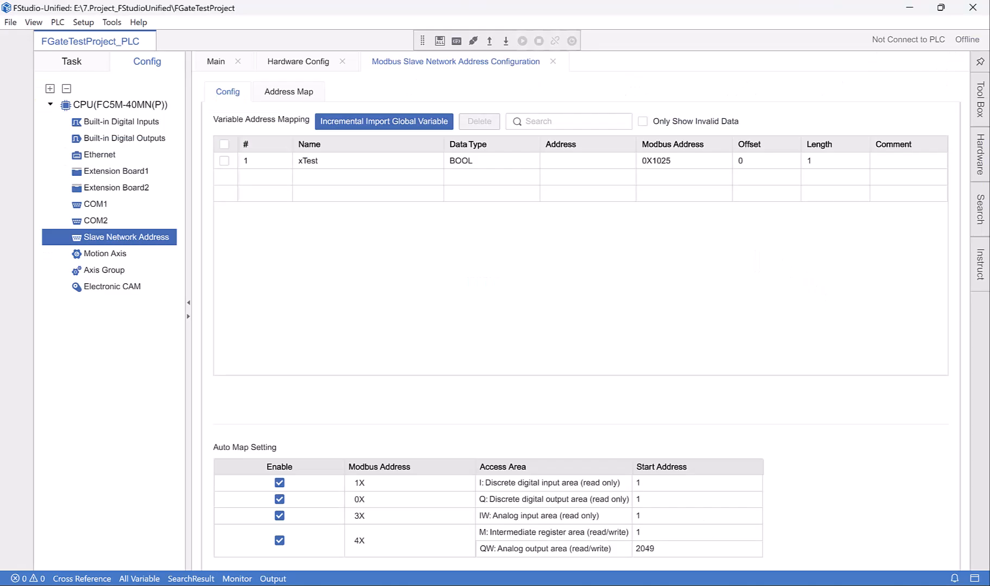
left_click(88, 65)
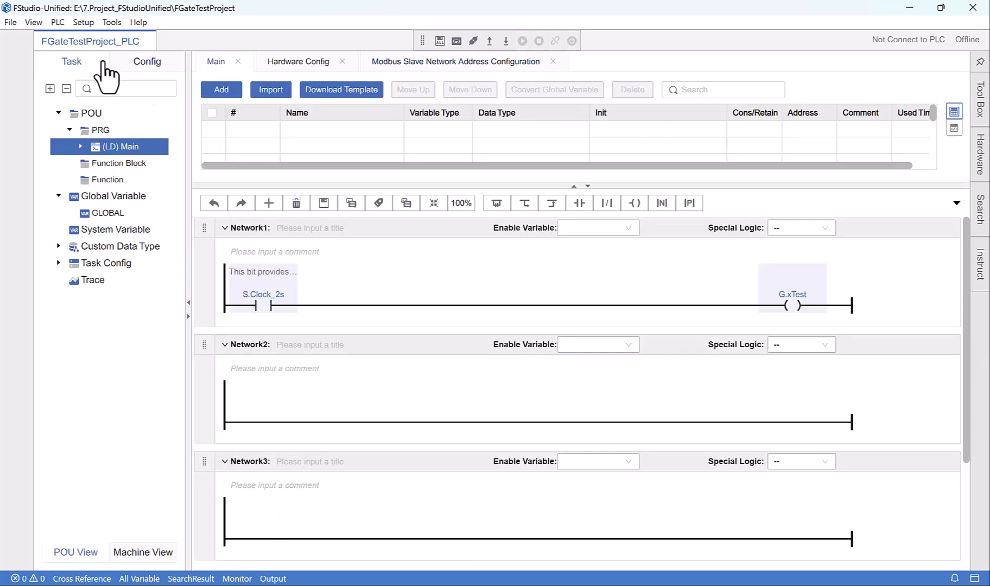
left_click(80, 147)
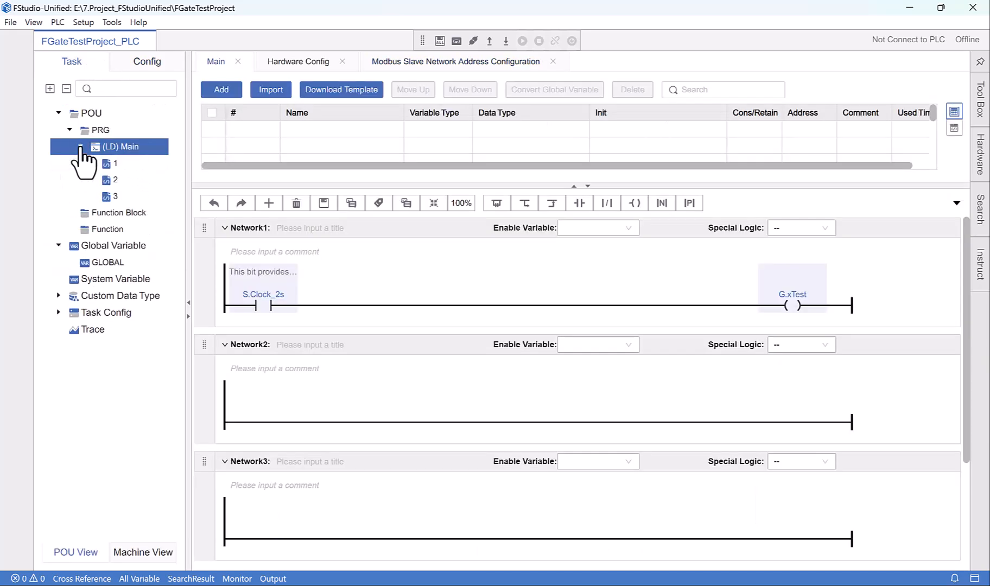
left_click(112, 163)
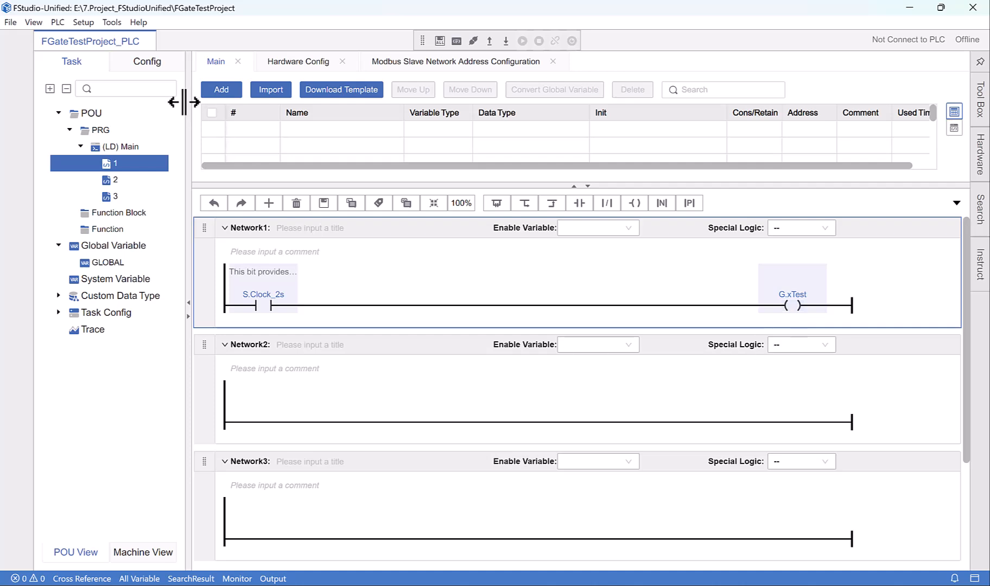
left_click(147, 63)
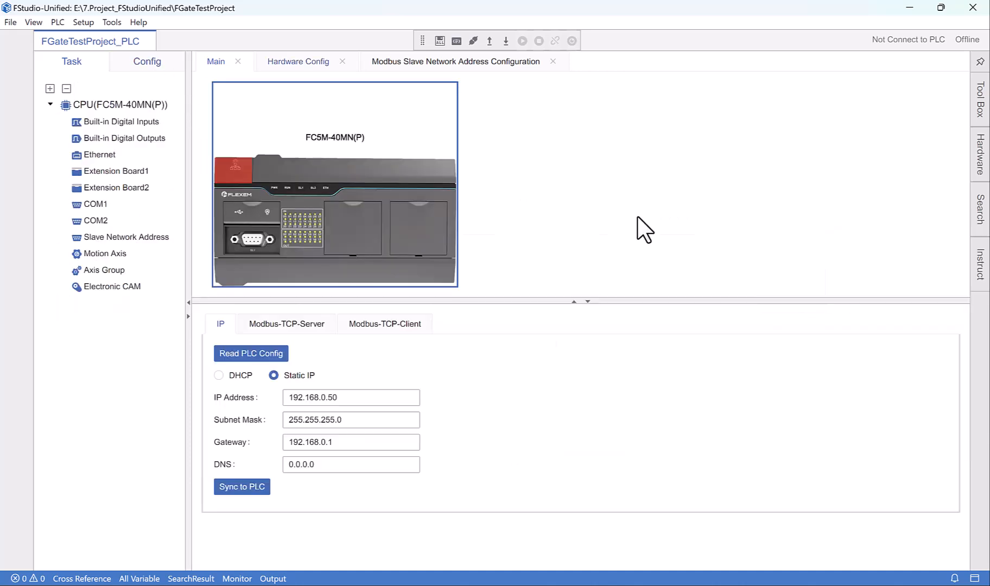
left_click(118, 242)
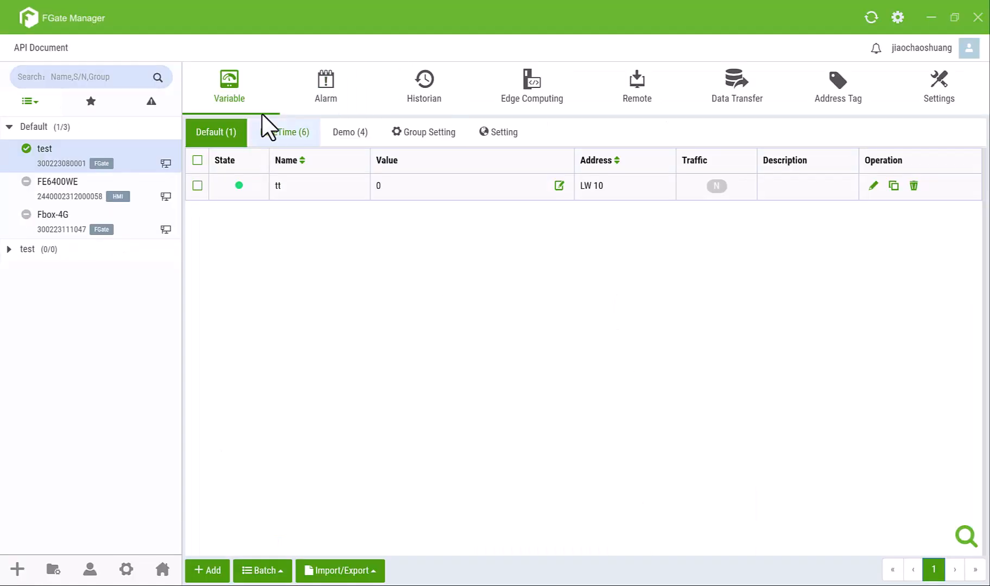
Step: In FGate Manager, start a new Default-group variable named VPN on the FL5-FC5 Modbus-TCP TAG device
left_click(210, 573)
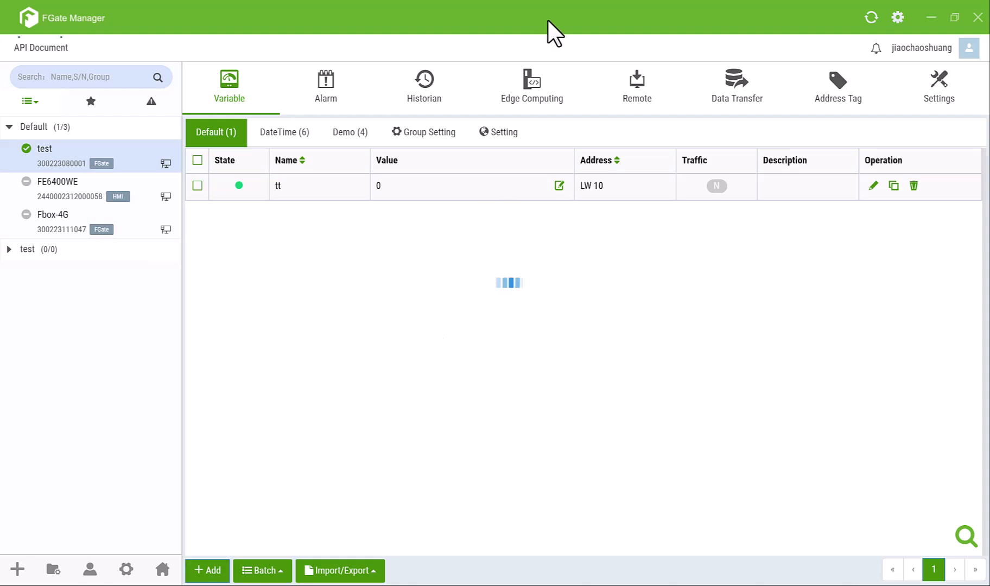
left_click(436, 173)
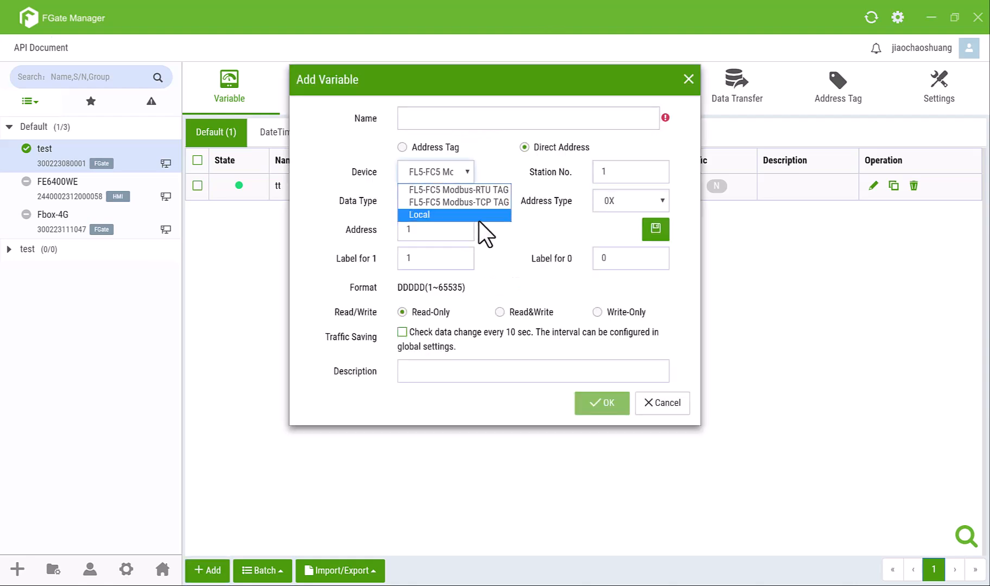
left_click(489, 202)
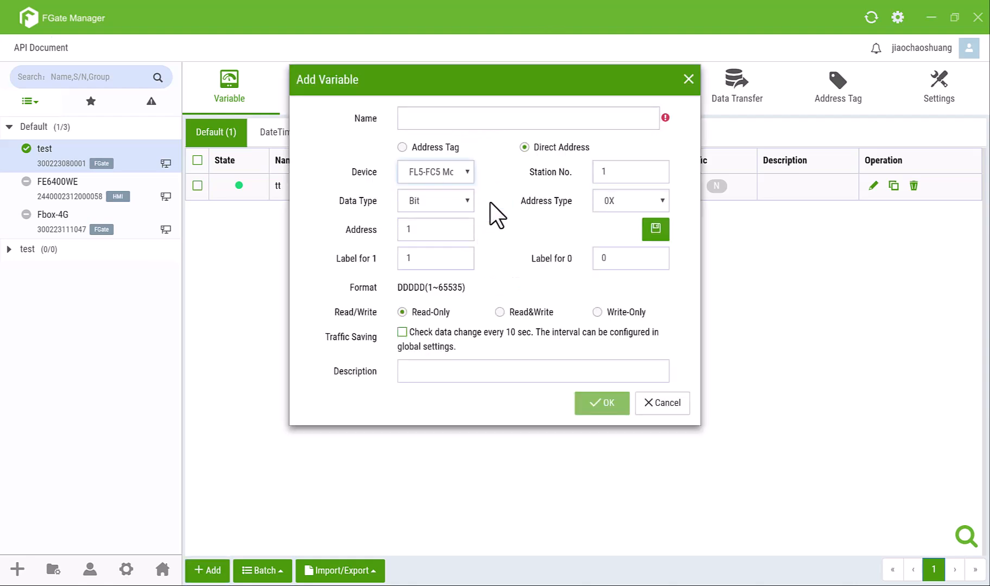
left_click(485, 120)
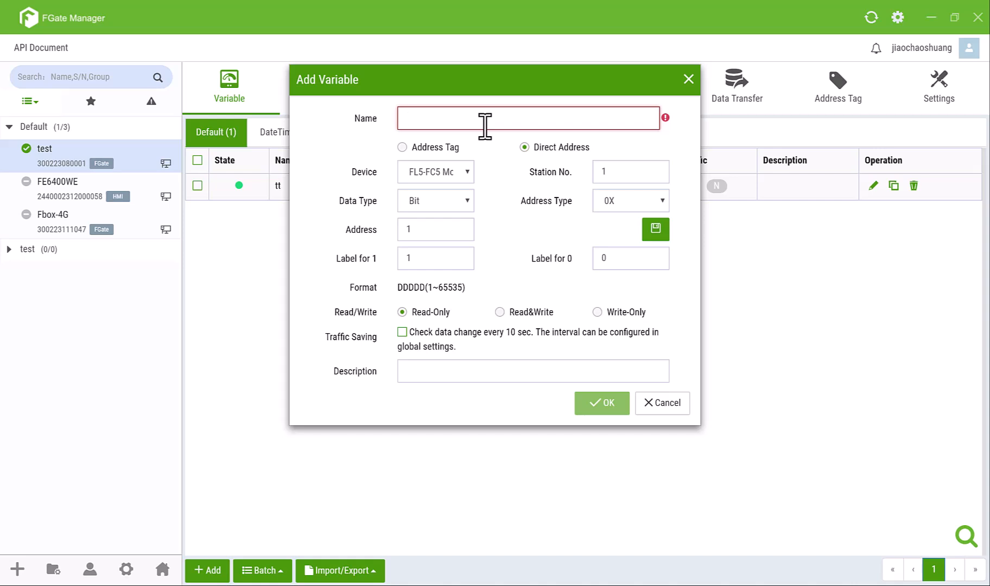
type("VPN")
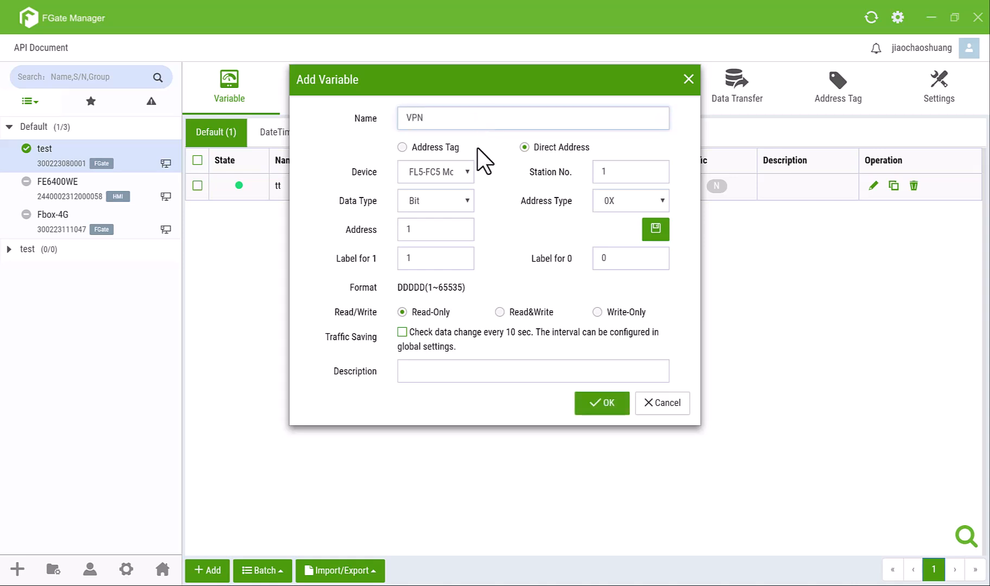
Step: Give the VPN variable the Bit data type and the 0X address 1025, and save it
left_click(443, 202)
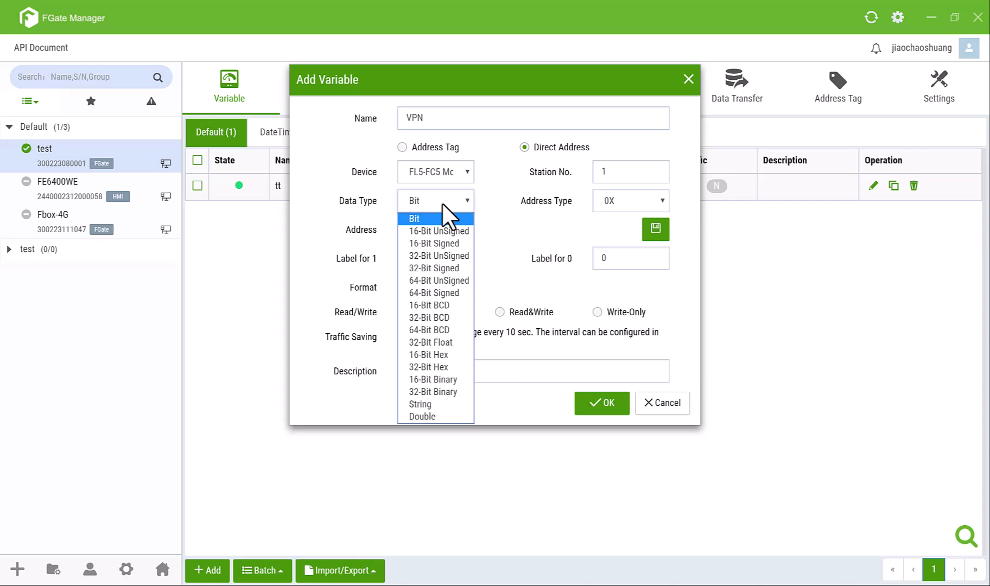
left_click(439, 231)
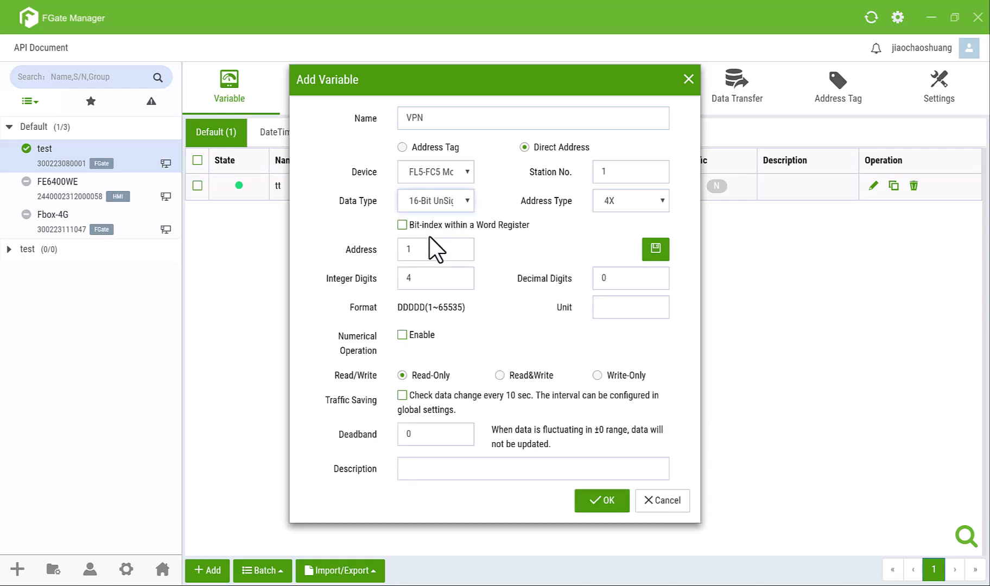
left_click(451, 202)
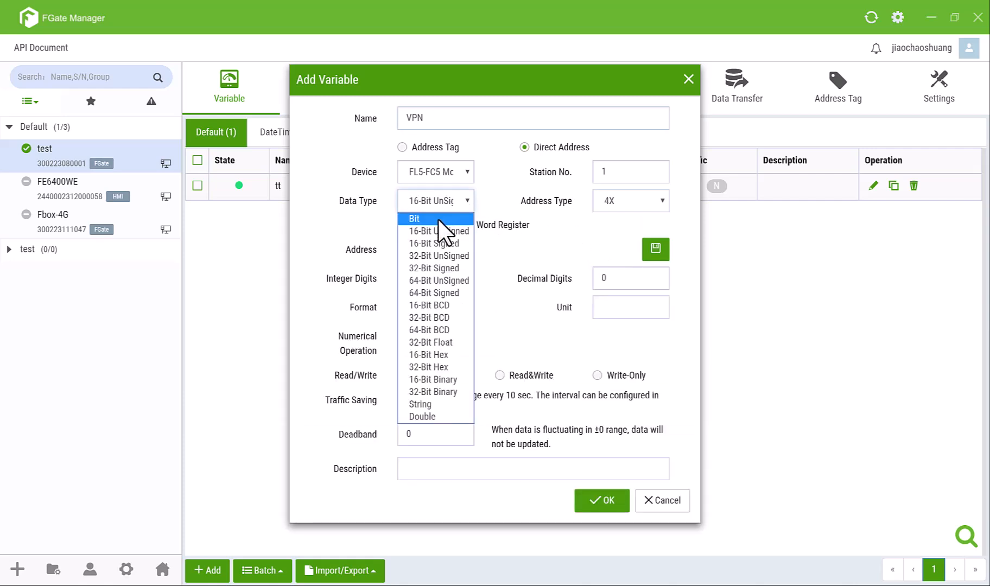
left_click(438, 217)
left_click(430, 230)
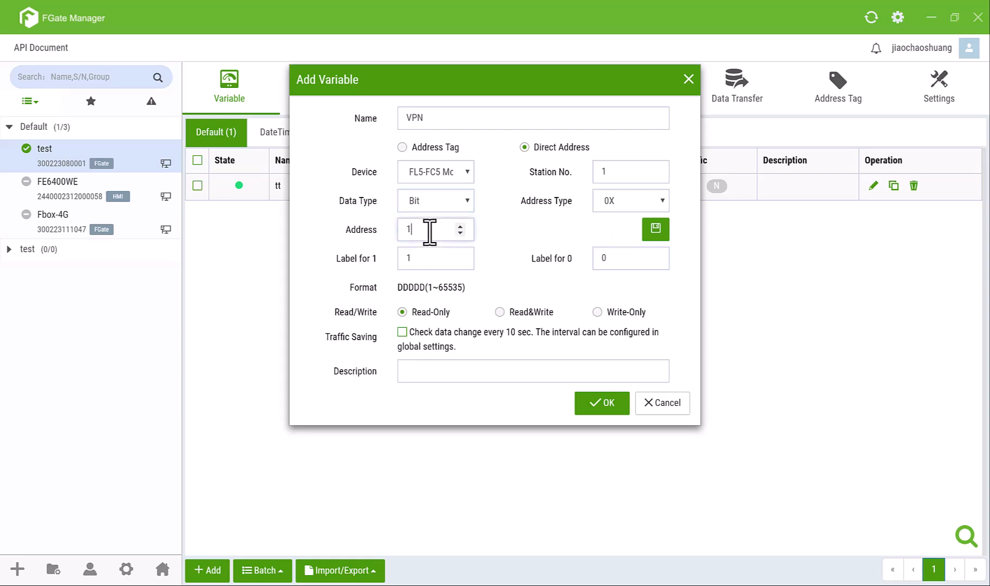
type("025")
left_click(549, 315)
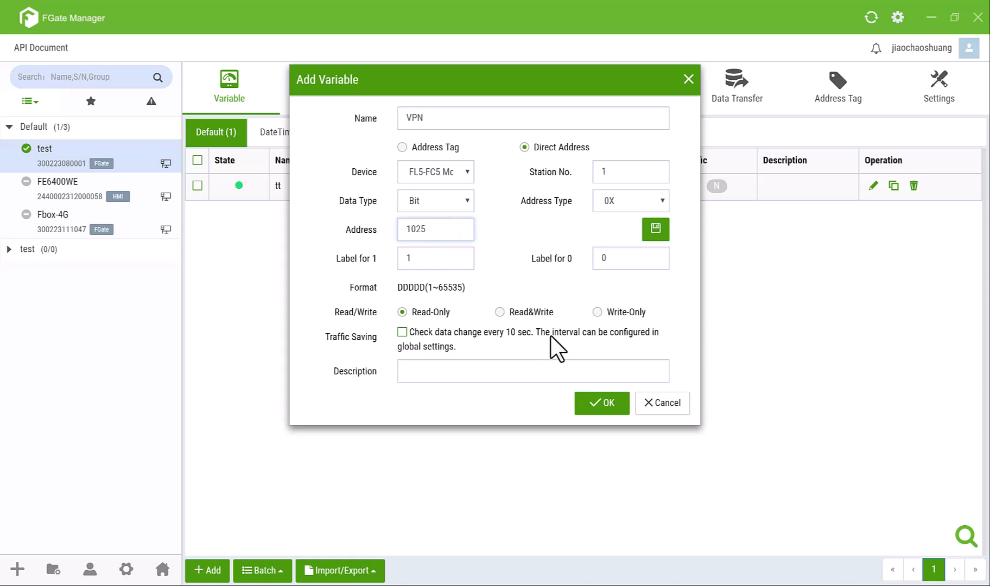
left_click(603, 405)
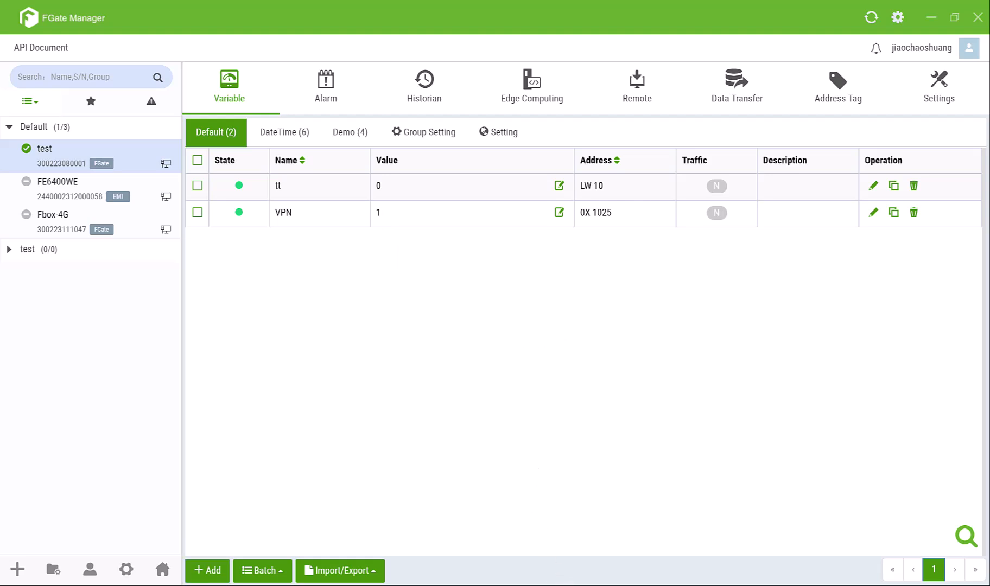
Step: Start the gateway's VPN connection again from the remote functions, using server india-mumbai-01 and the Standard model
left_click(568, 585)
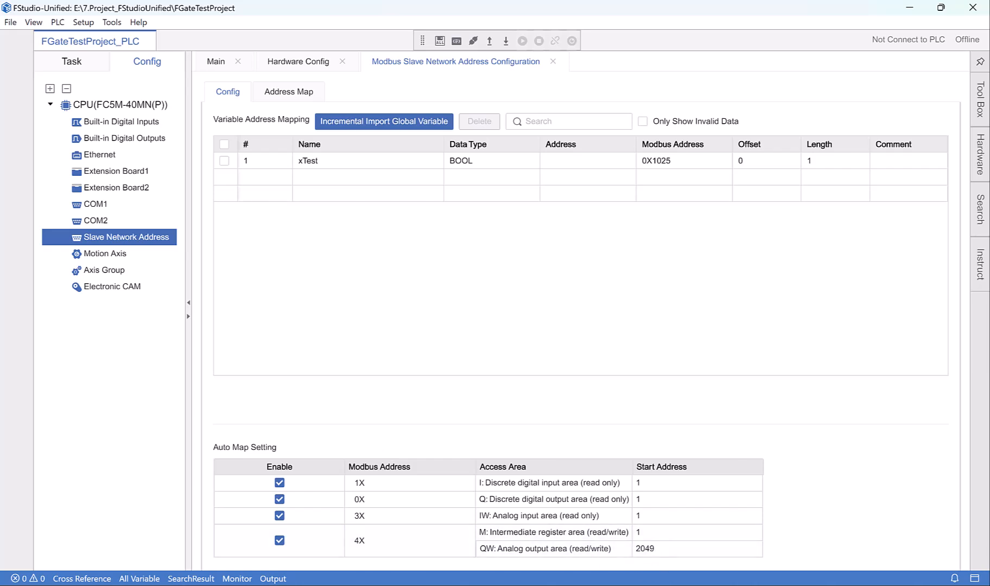
left_click(524, 585)
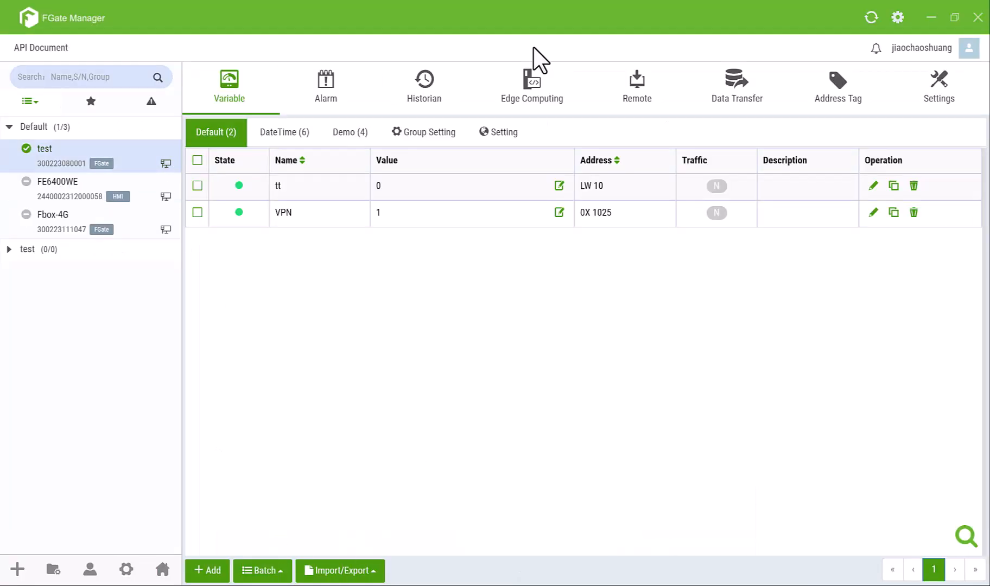
left_click(672, 99)
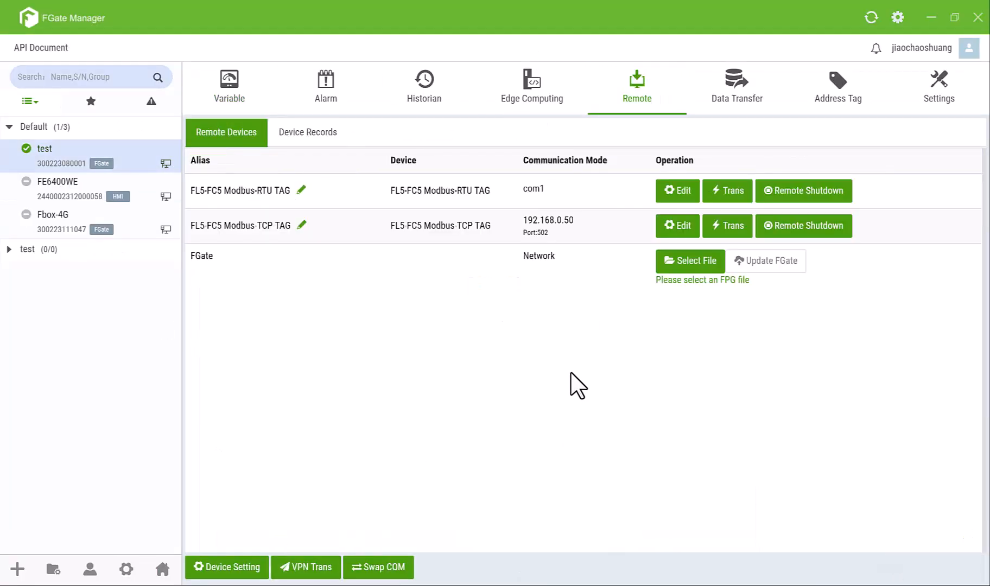
left_click(307, 568)
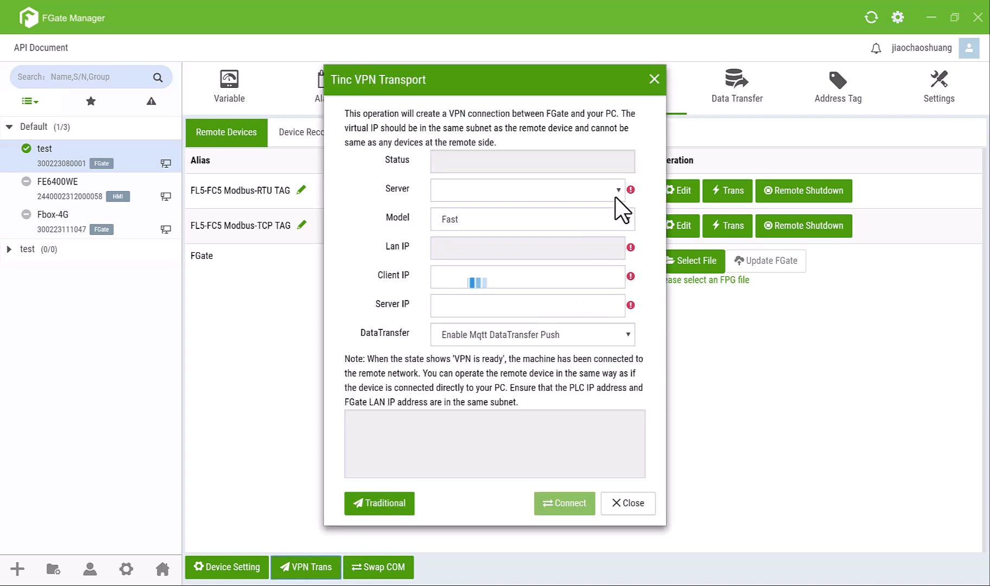
left_click(491, 187)
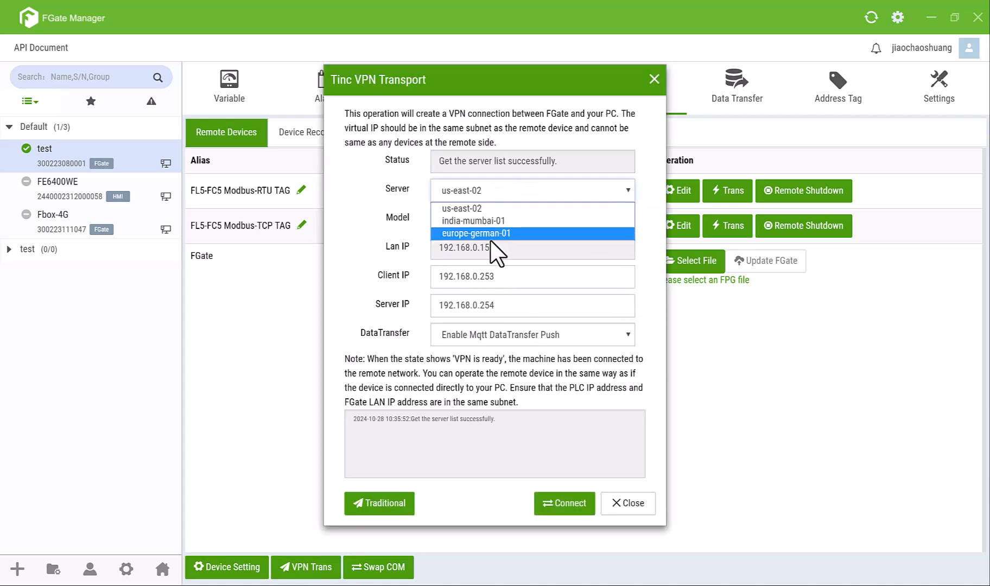
left_click(495, 210)
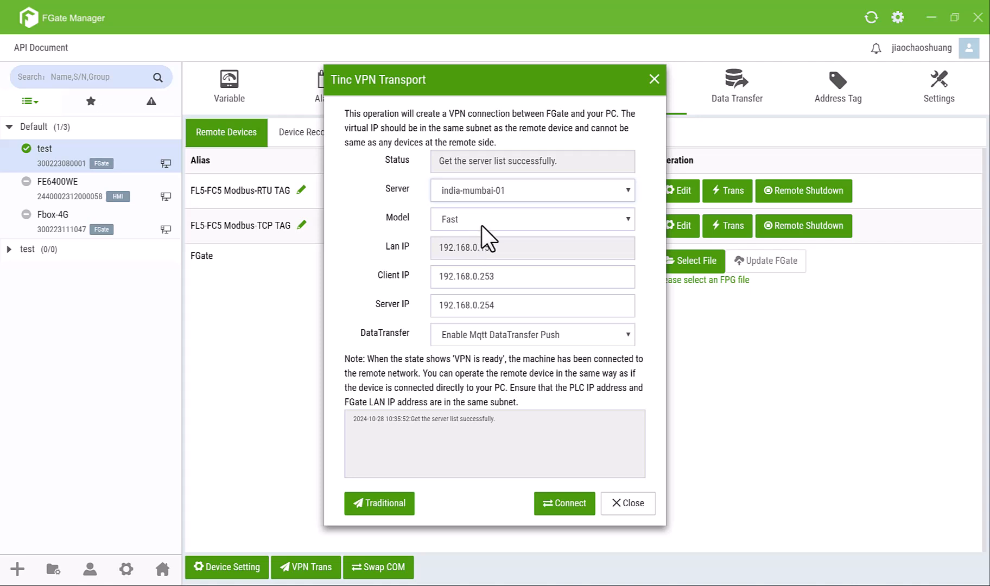
left_click(476, 224)
left_click(473, 249)
left_click(568, 504)
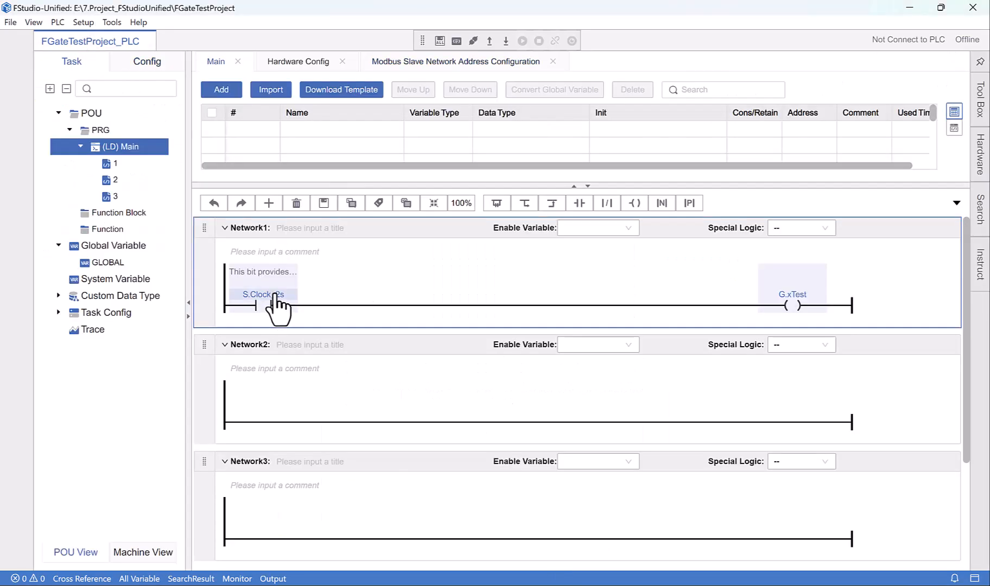
Step: Change the contact variable in Network1 of the Main program to S.Clock_10s
left_click(275, 296)
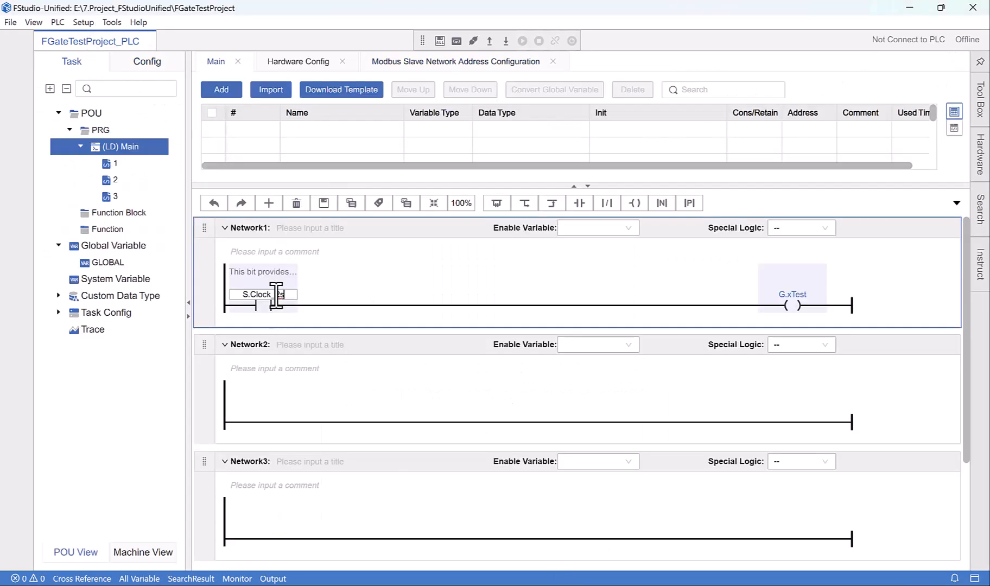
left_click_drag(288, 297, 278, 298)
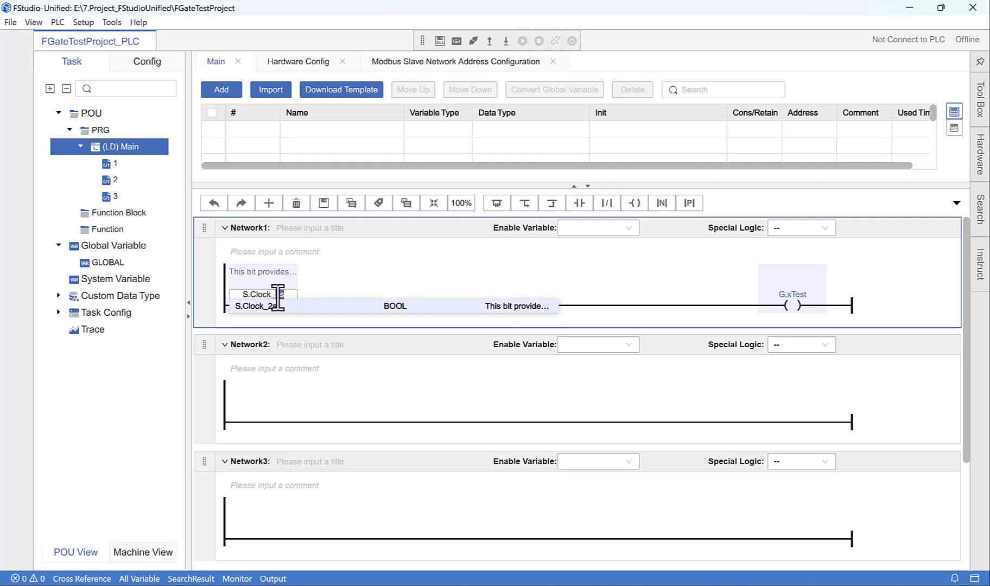
key("BackSpace")
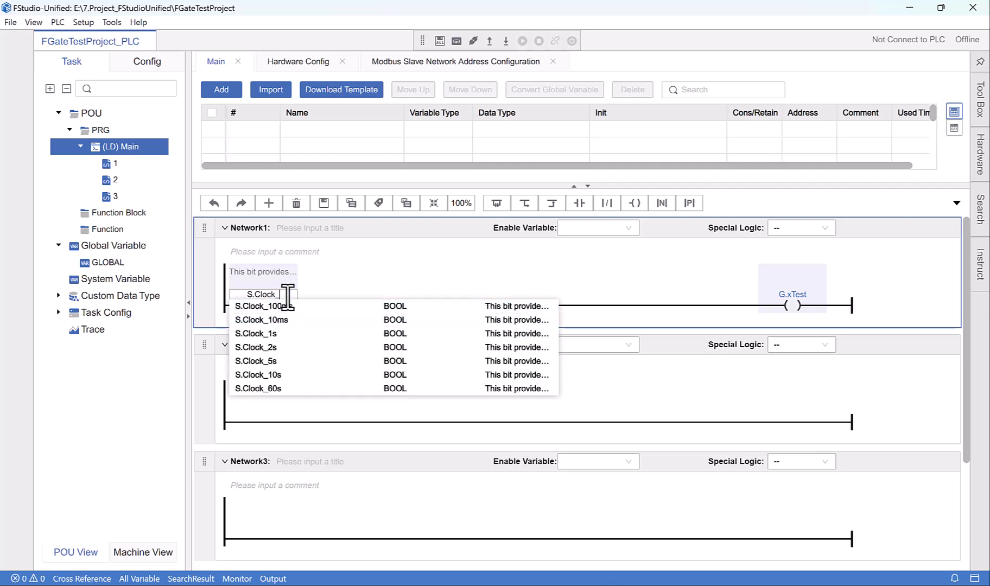
left_click(277, 375)
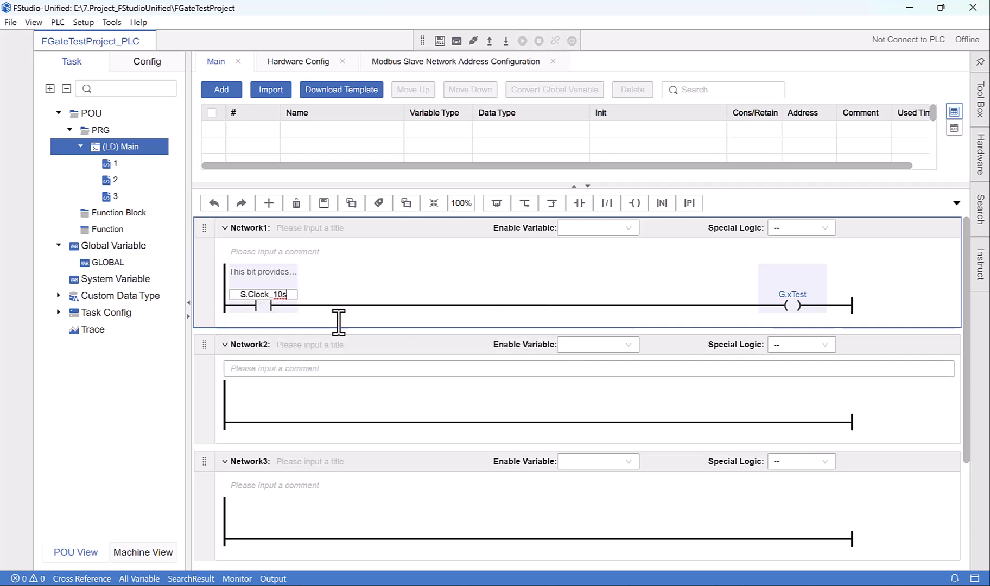
left_click(405, 276)
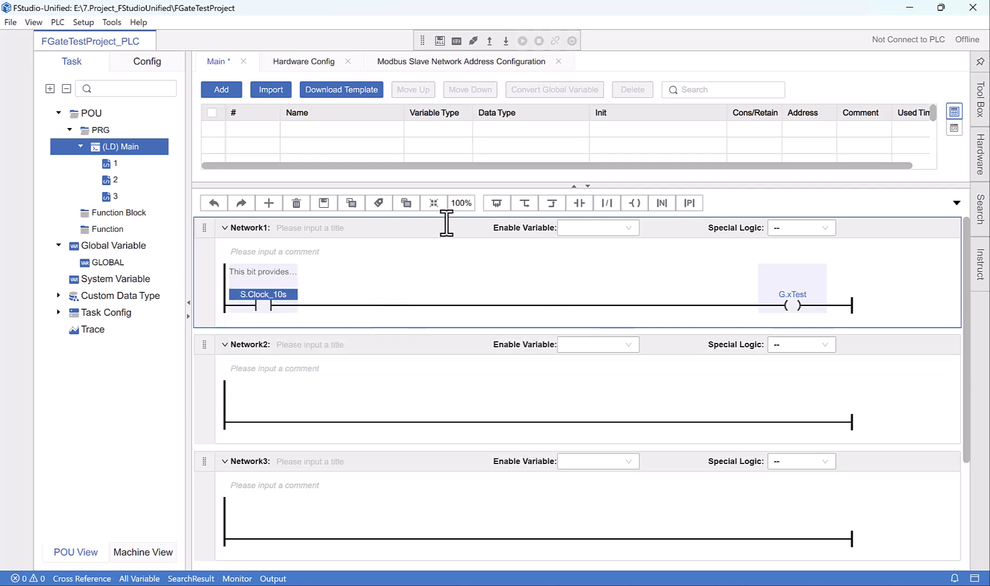
Step: Start a program download and connect to the PLC over Ethernet at IP 192.168.0.50
left_click(505, 41)
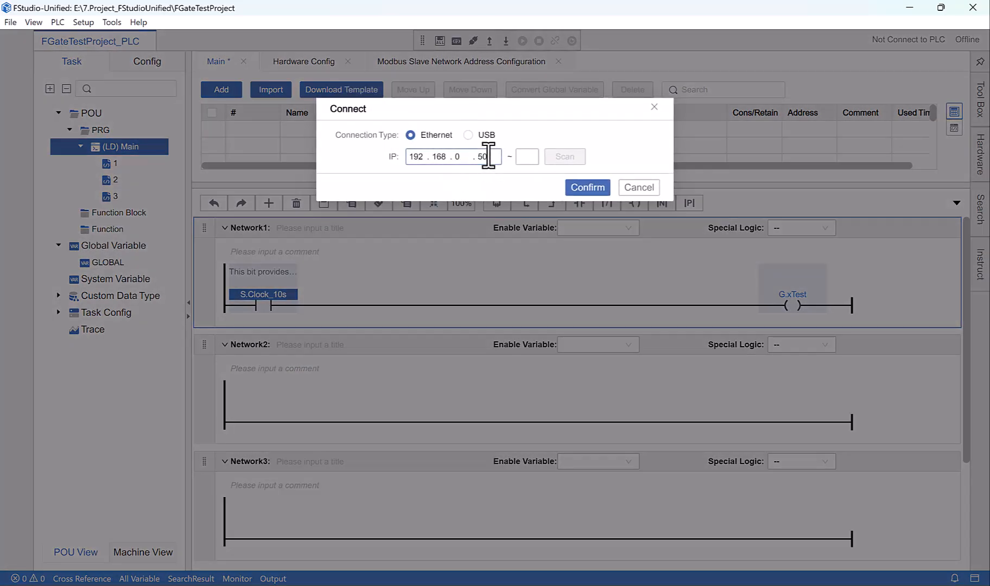
double_click(457, 157)
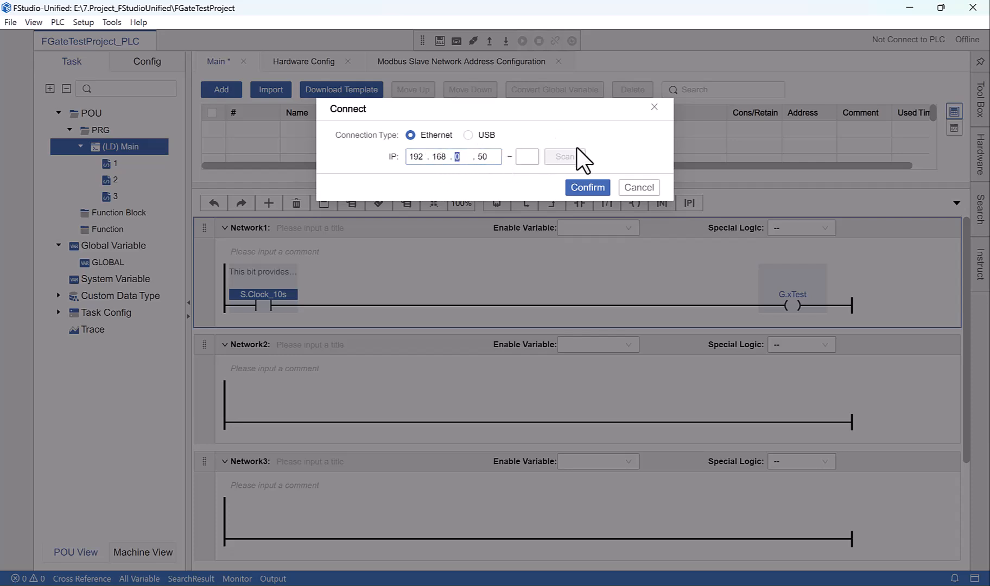
left_click(588, 190)
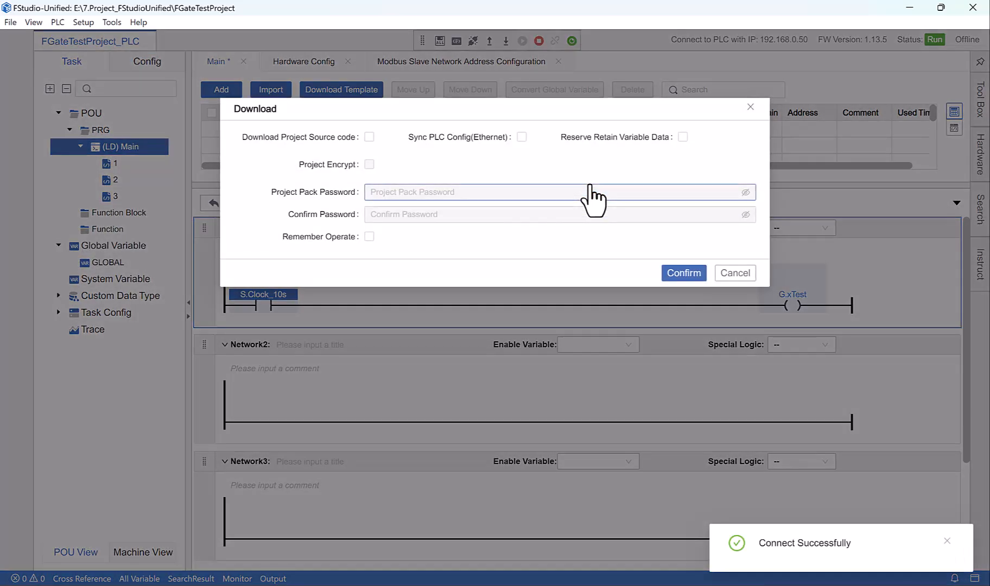
Step: Download the project to the PLC with all optional download settings left off, and start the PLC
left_click(699, 273)
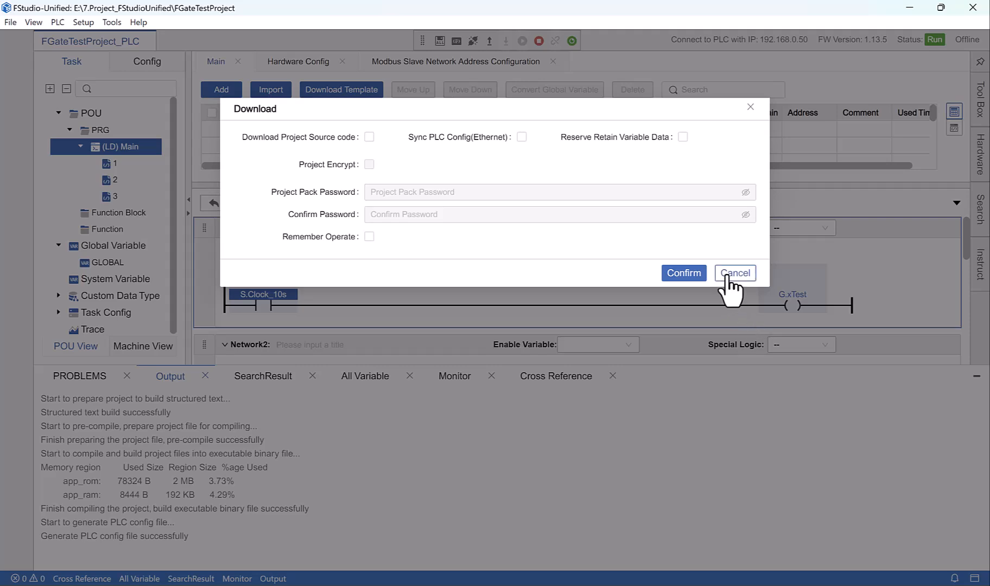
left_click(700, 272)
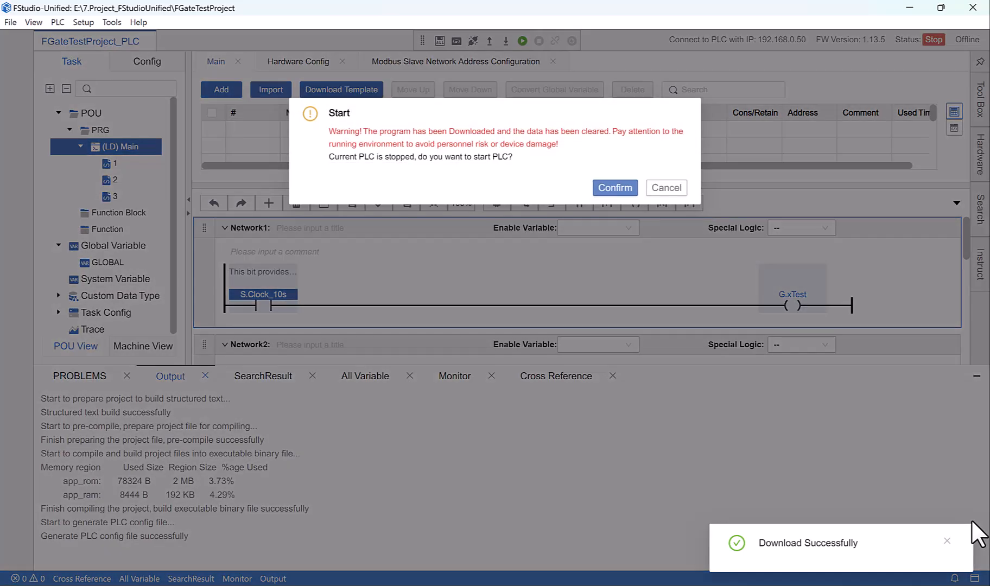
left_click(613, 188)
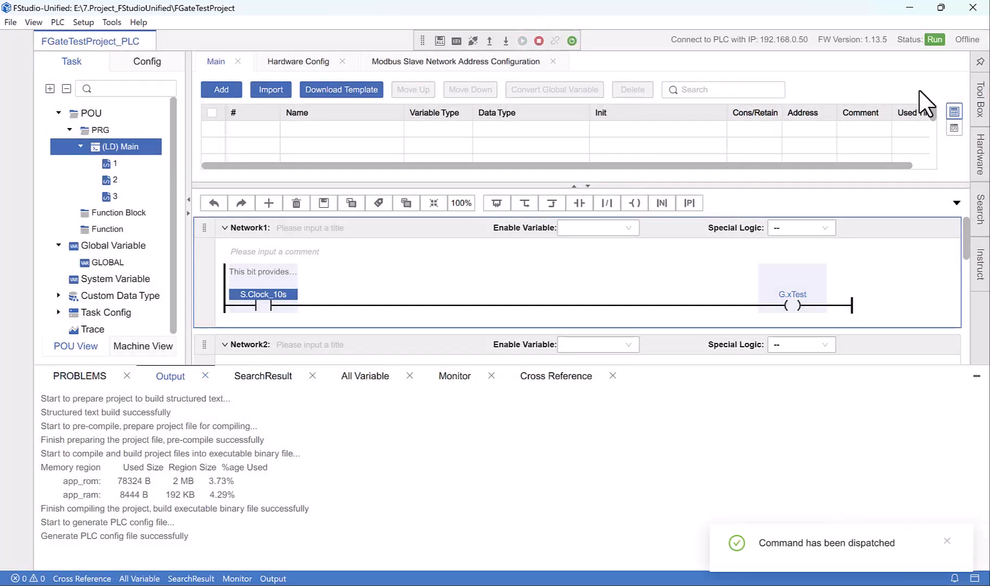
Step: Switch to FGate Manager, end the VPN connection and check the VPN variable in the Default group
left_click(565, 585)
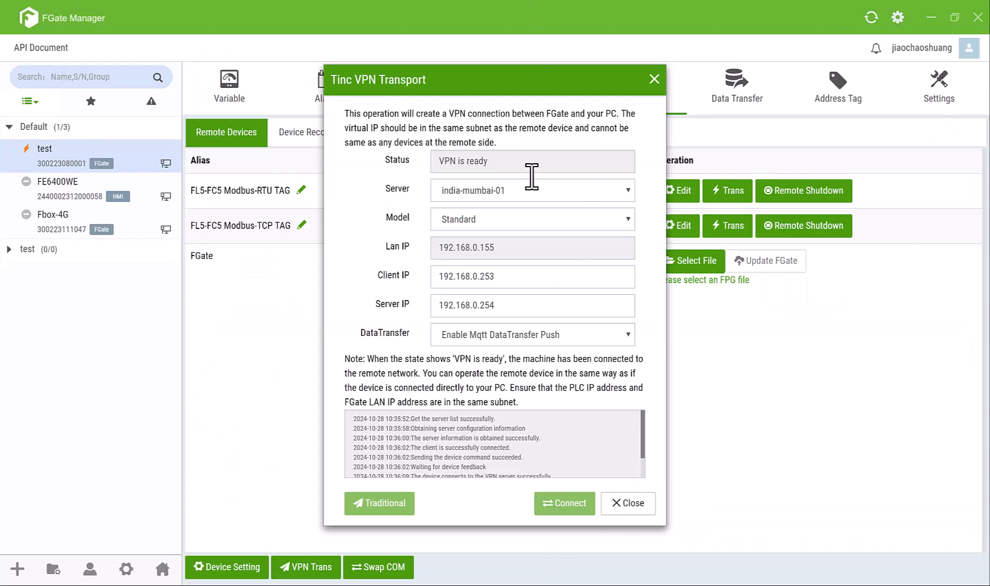
left_click(639, 505)
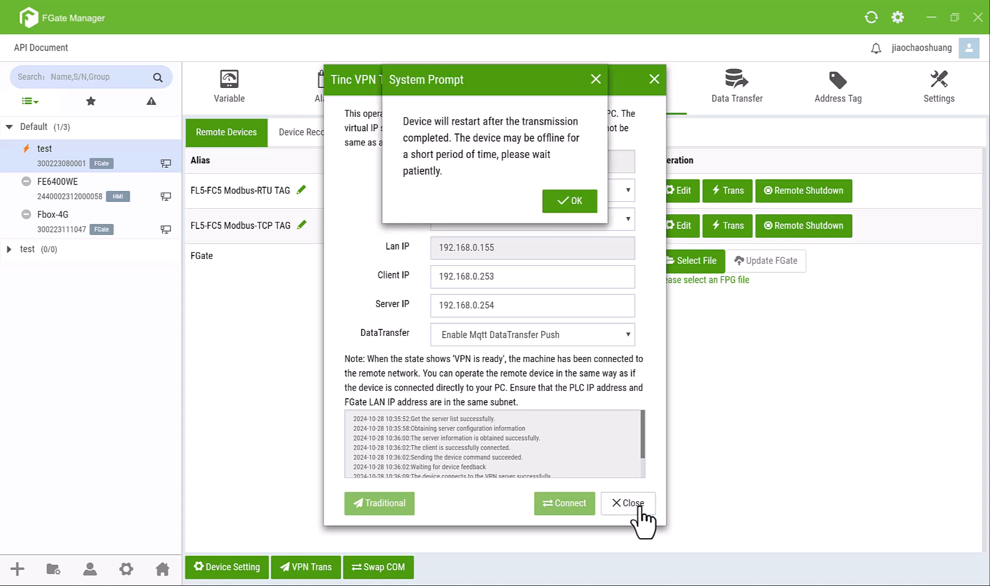
left_click(575, 200)
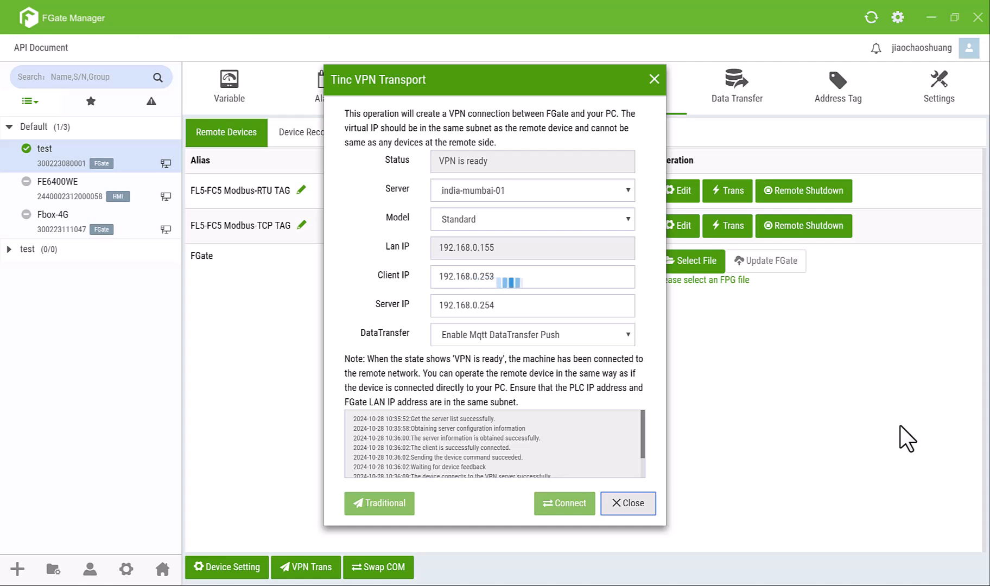
key("Return")
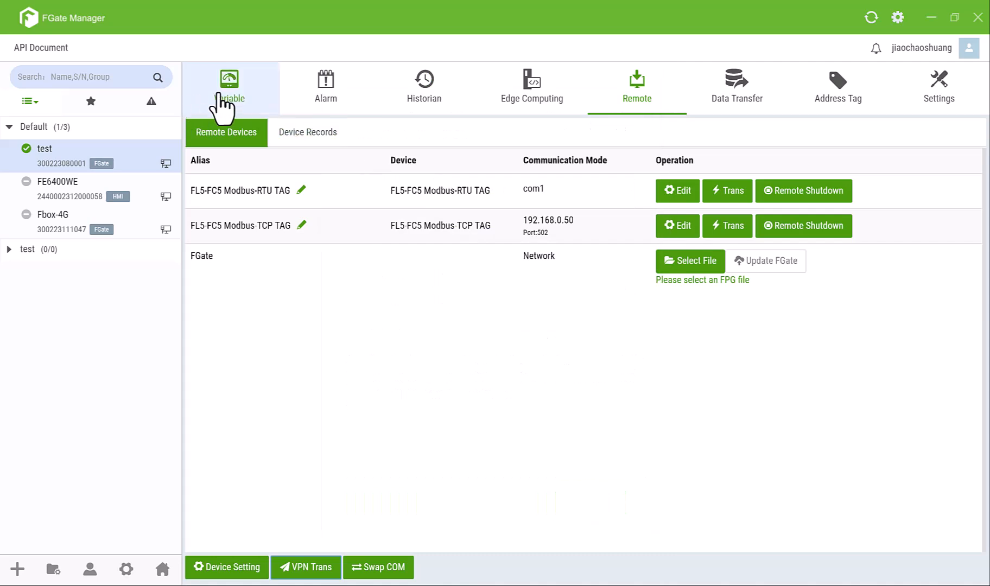
left_click(219, 95)
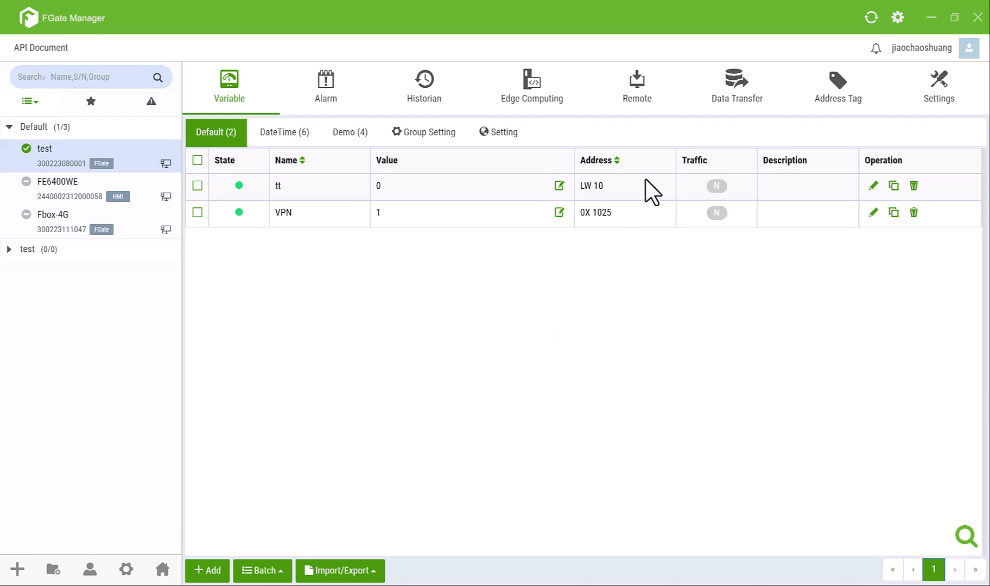
Step: Review the Tinc VPN Transport settings in the remote functions and close them without connecting
left_click(637, 106)
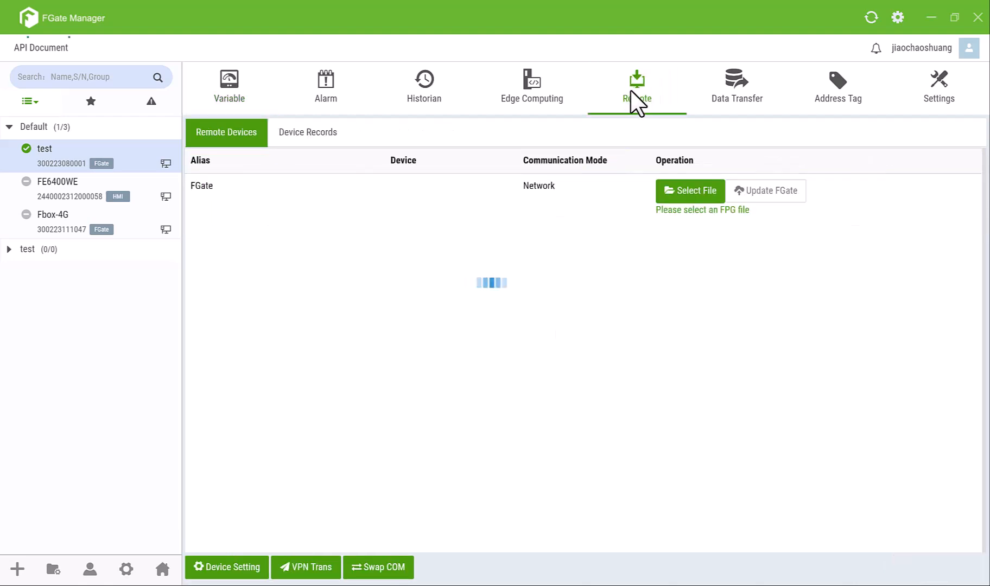
left_click(320, 569)
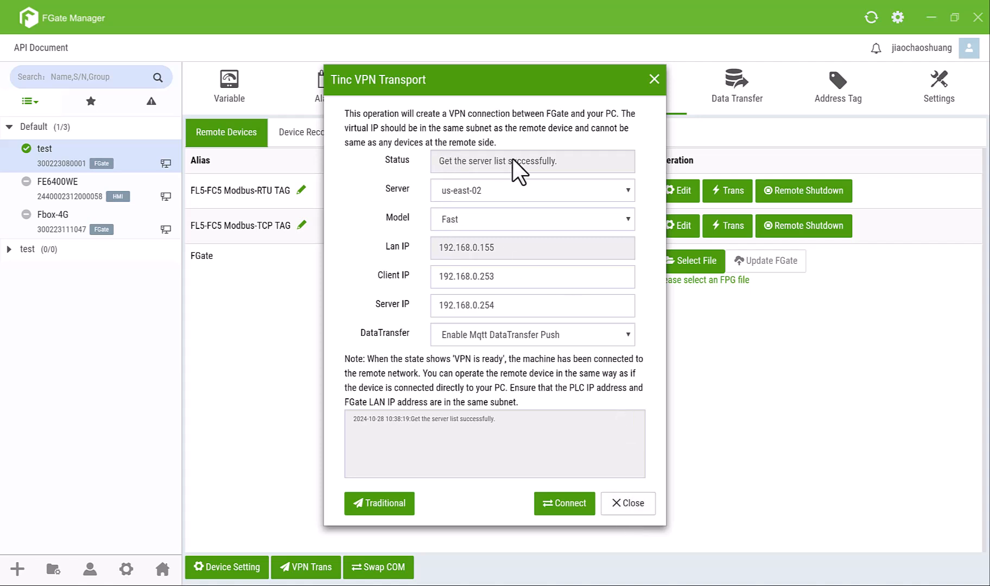
left_click(633, 504)
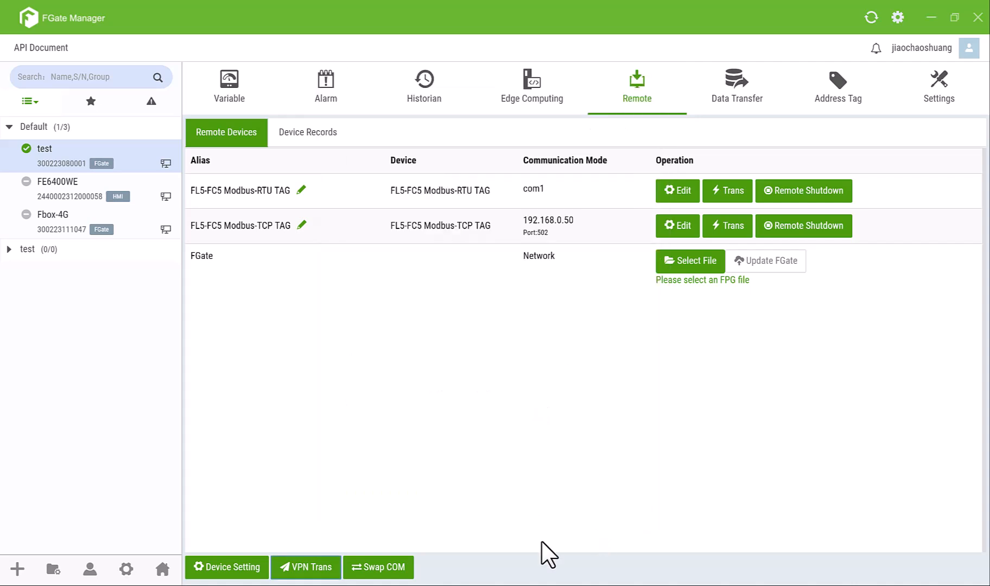
Step: Bring up Windows Network Connections and examine the state of the TAP-Windows adapters before connecting the VPN
right_click(252, 585)
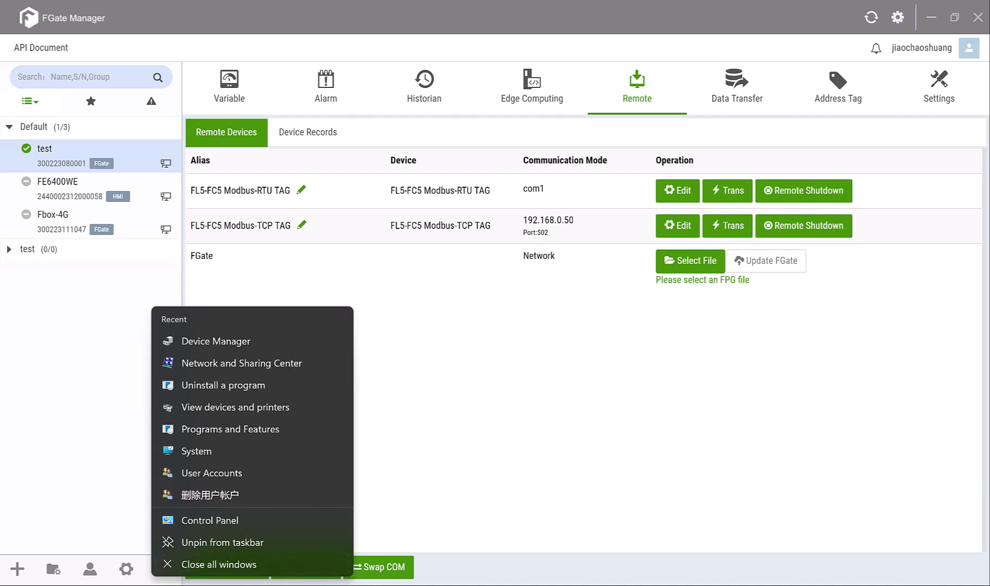
key("Escape")
mouse_move(251, 585)
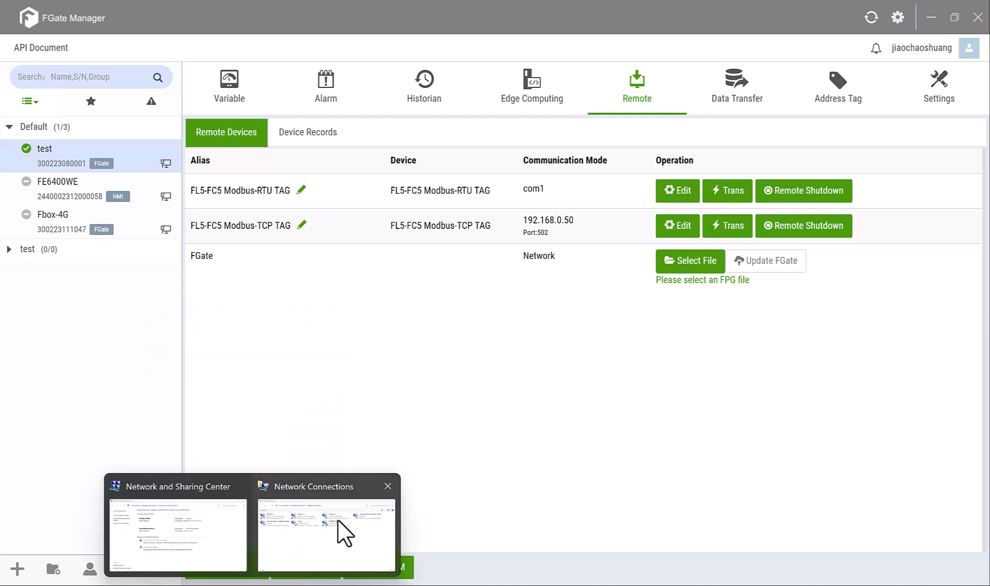
left_click(337, 521)
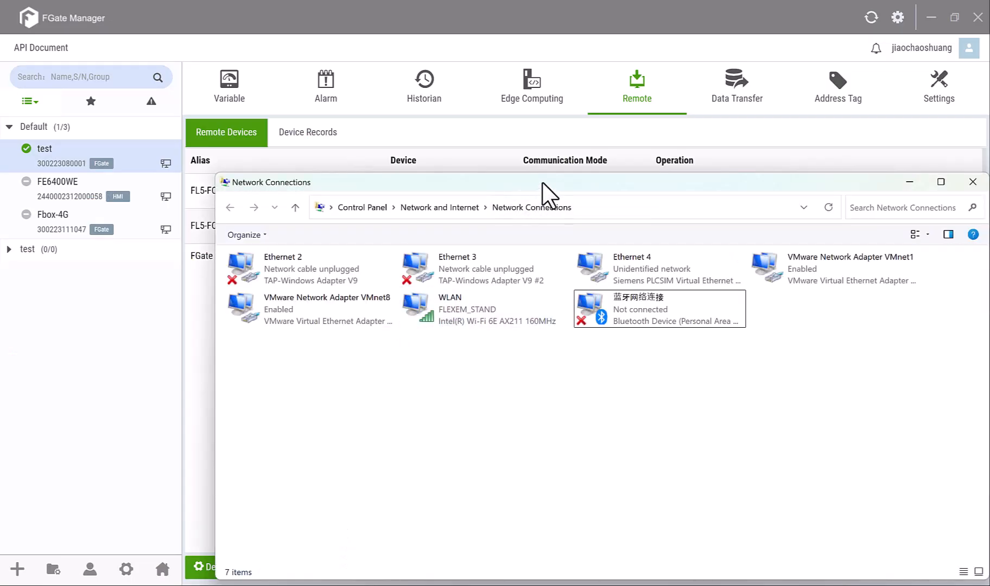
left_click_drag(542, 182, 480, 98)
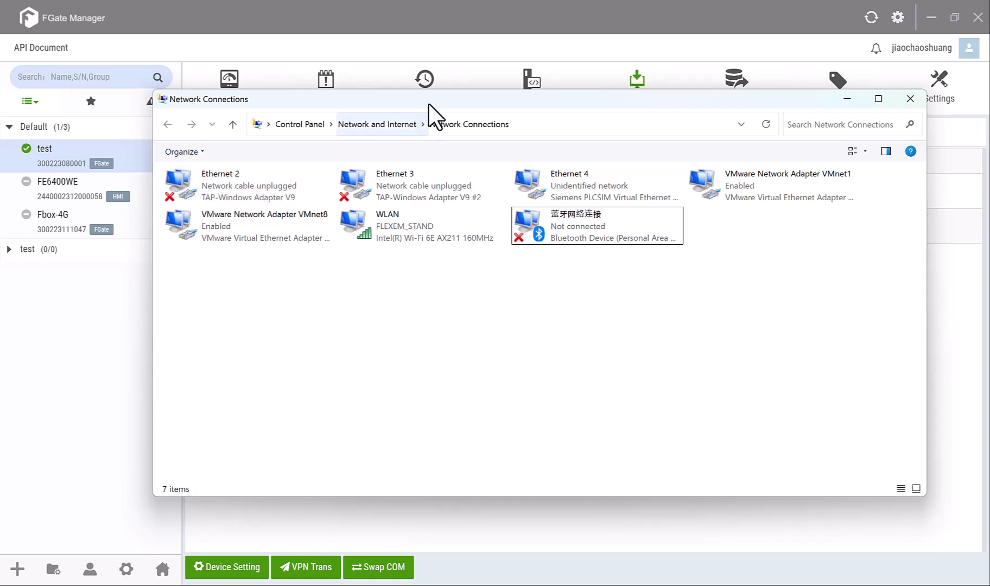
left_click_drag(447, 106, 744, 159)
Step: Start the gateway's VPN connection using server india-mumbai-01 and the Standard model
left_click(321, 569)
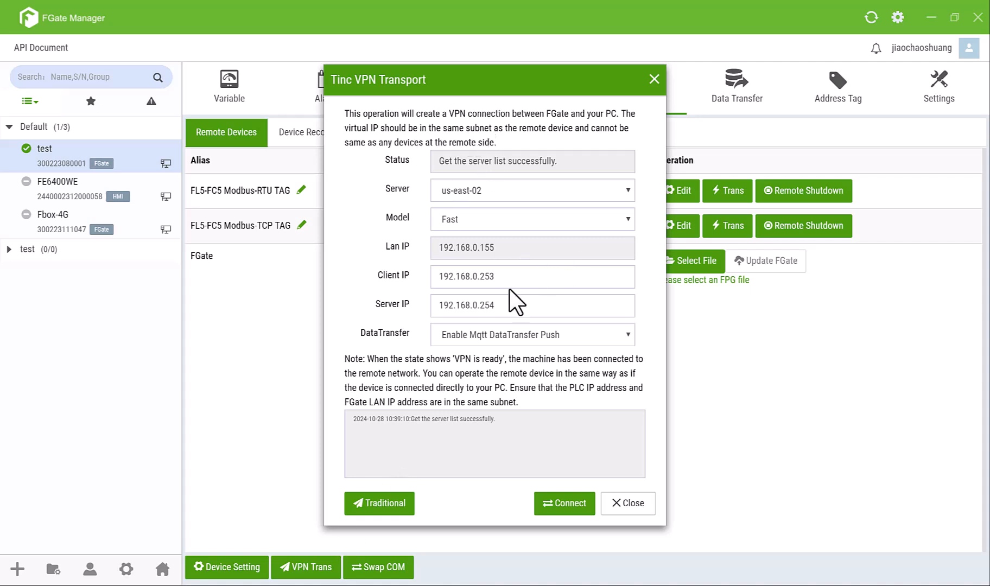
left_click(500, 196)
left_click(475, 234)
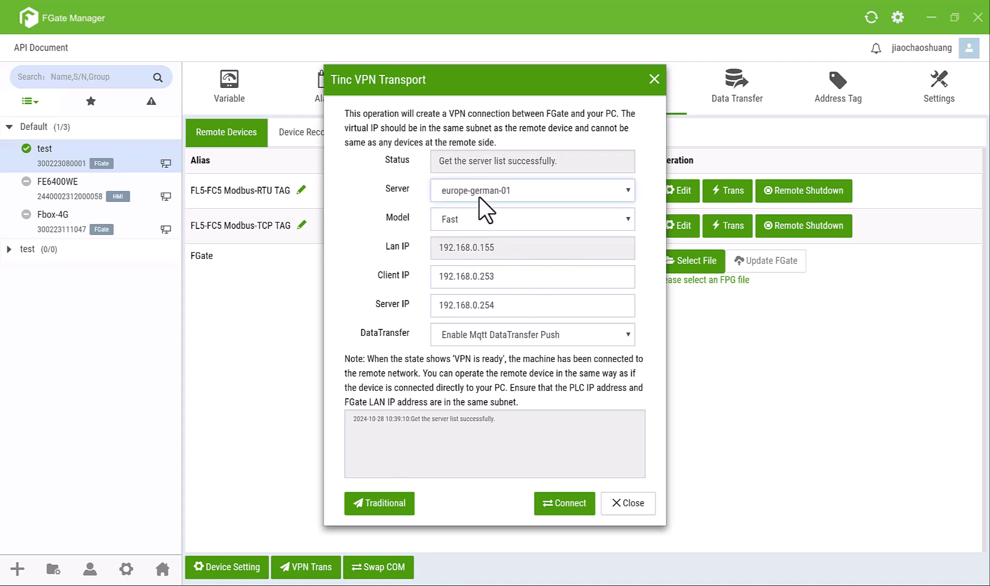
left_click(480, 197)
left_click(474, 220)
left_click(474, 220)
left_click(467, 247)
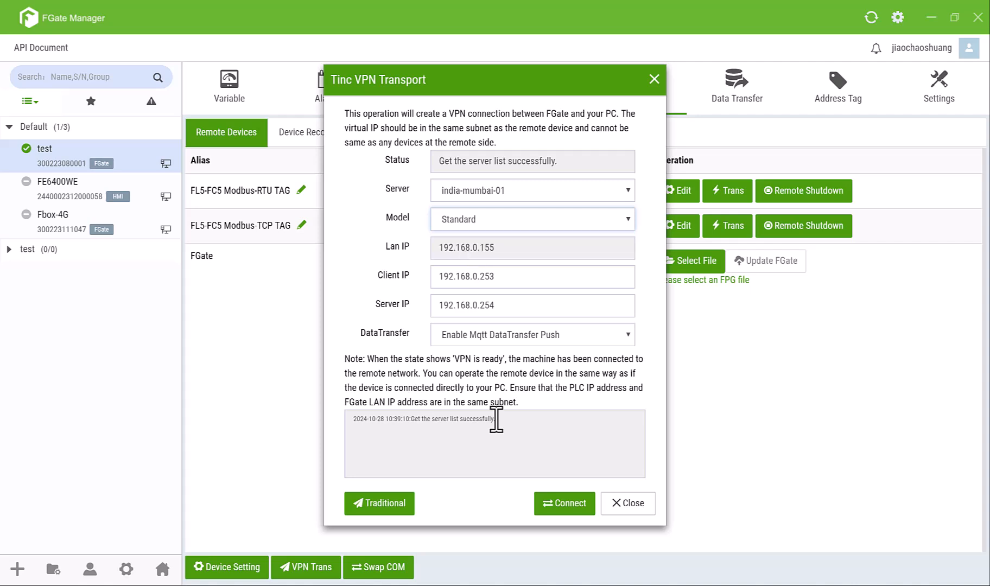
left_click(562, 505)
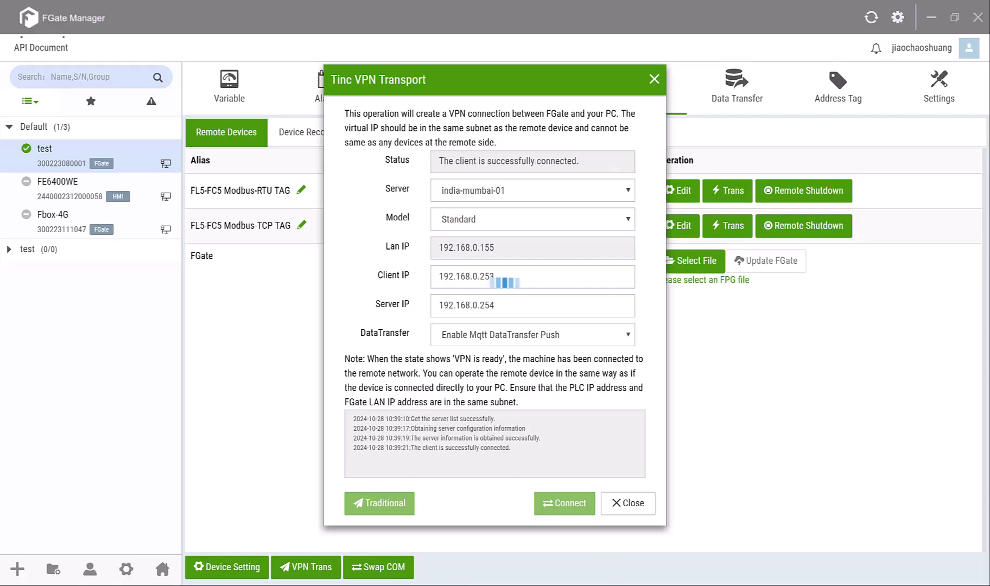
Step: Check the TAP-Windows adapter Ethernet 2 in Network Connections while the VPN is active, and close the window
mouse_move(222, 585)
left_click(298, 552)
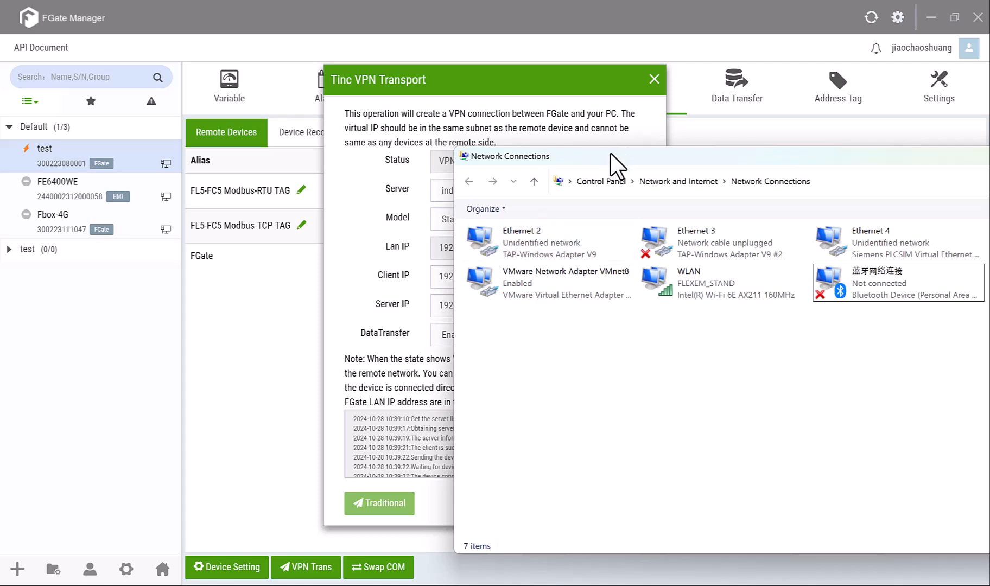
left_click_drag(611, 153, 319, 95)
left_click(365, 299)
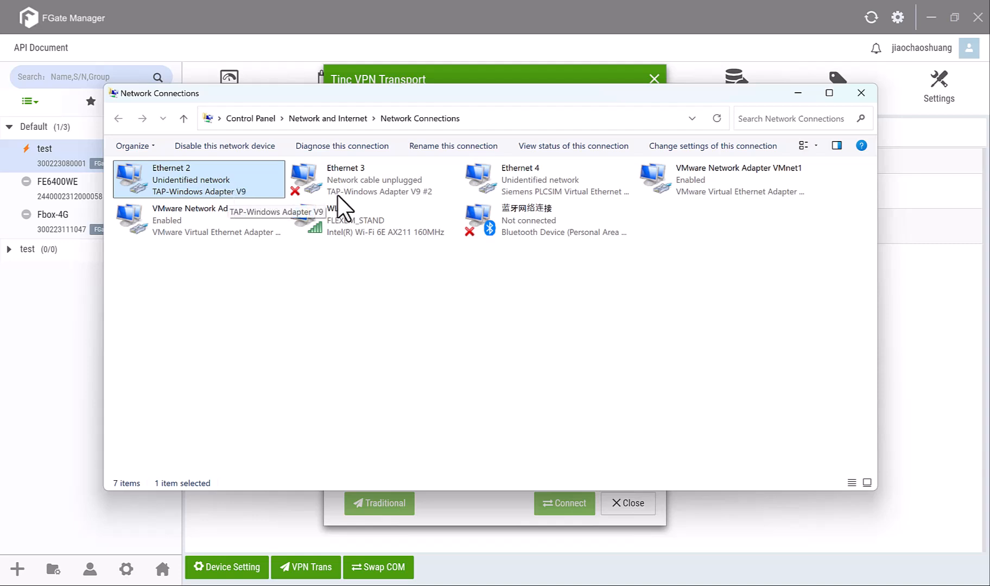
left_click(856, 92)
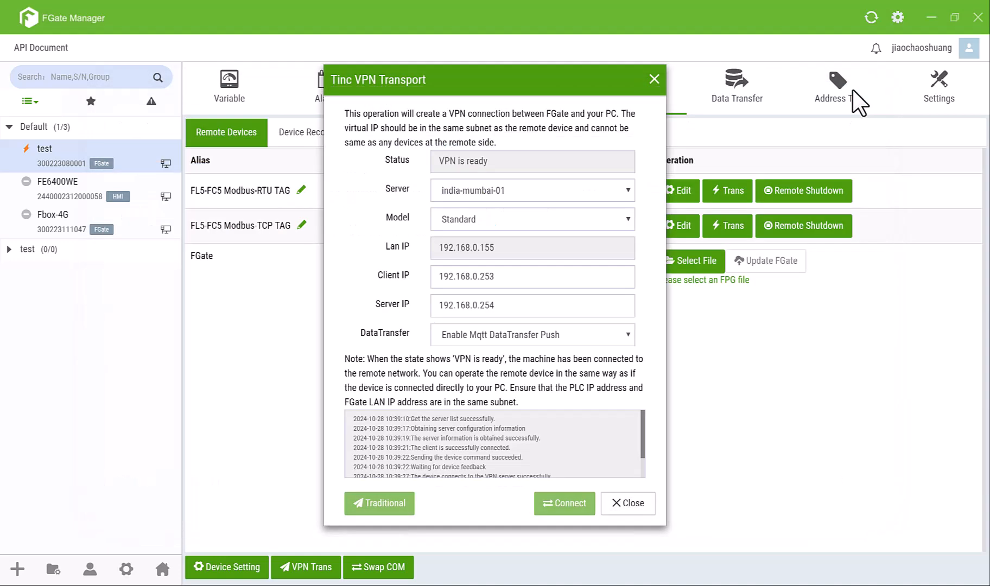
Step: Show the route to the adapter settings from the Network and Sharing Center and return to FGate Manager
left_click(302, 489)
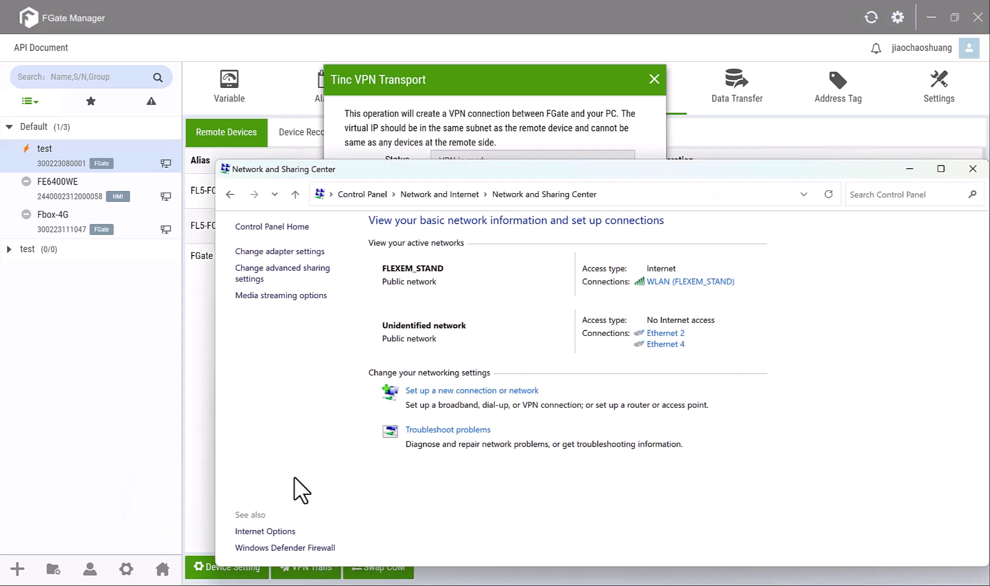
left_click(298, 254)
left_click(471, 81)
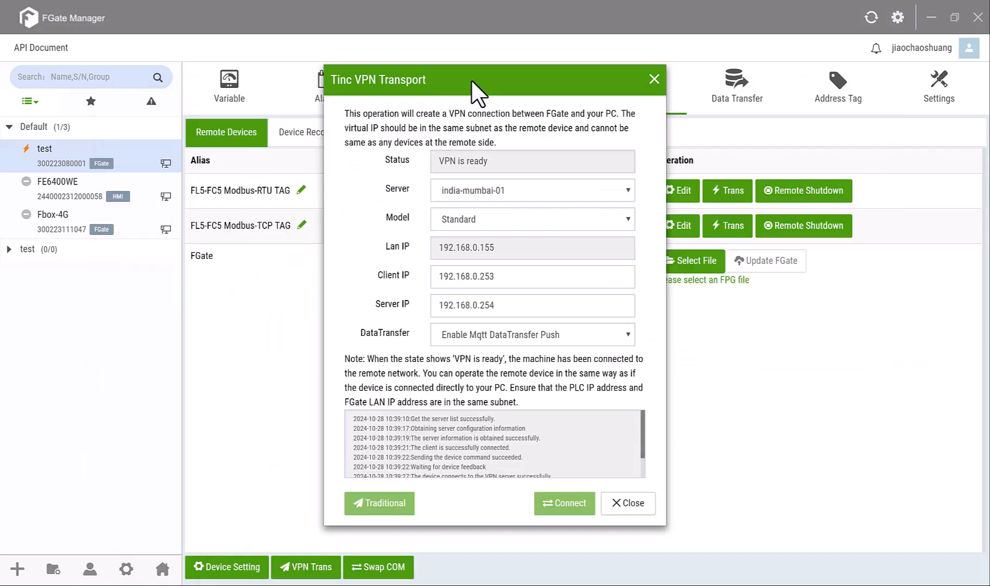
Step: Close the active VPN session and accept the device restart
left_click(628, 502)
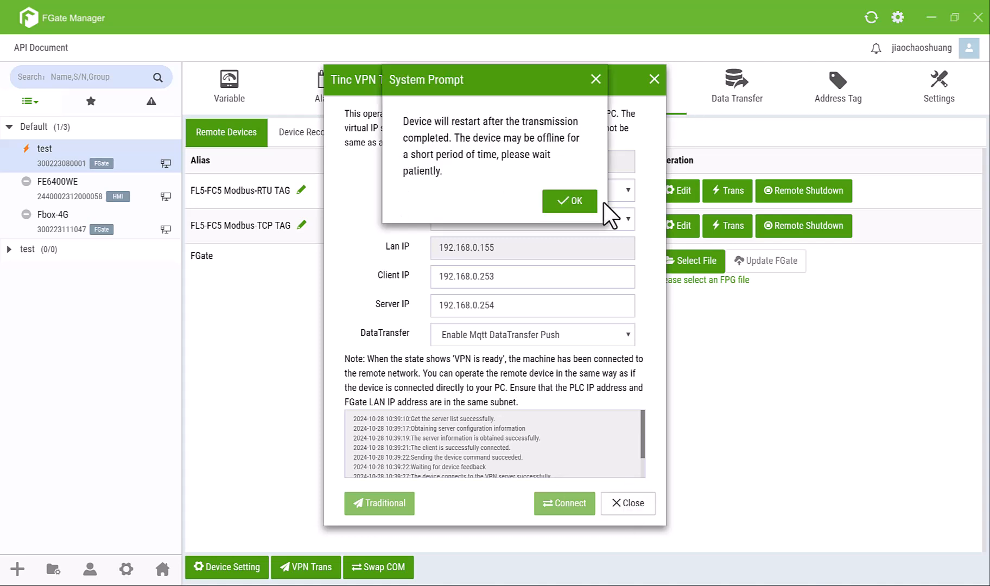
left_click(565, 202)
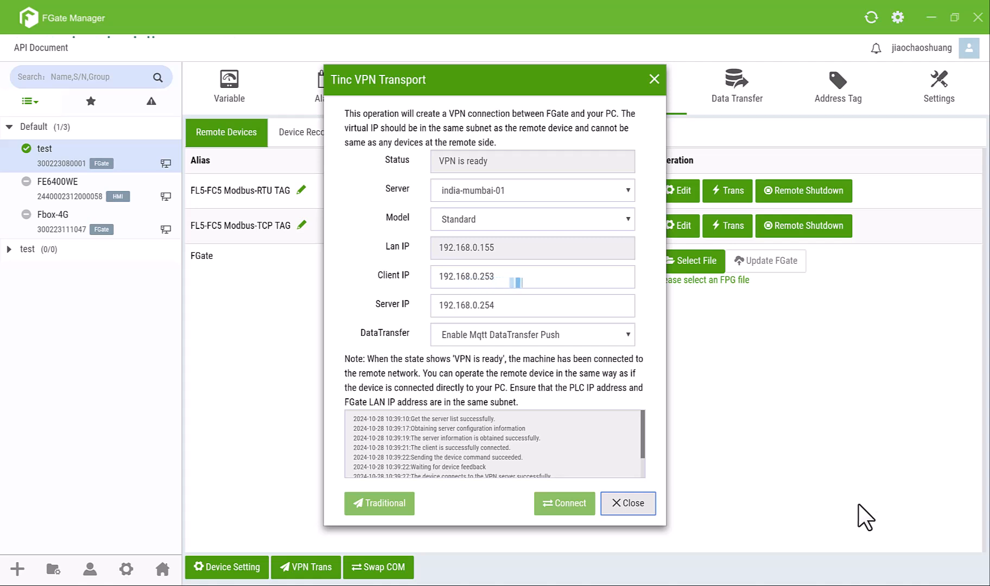
mouse_move(710, 585)
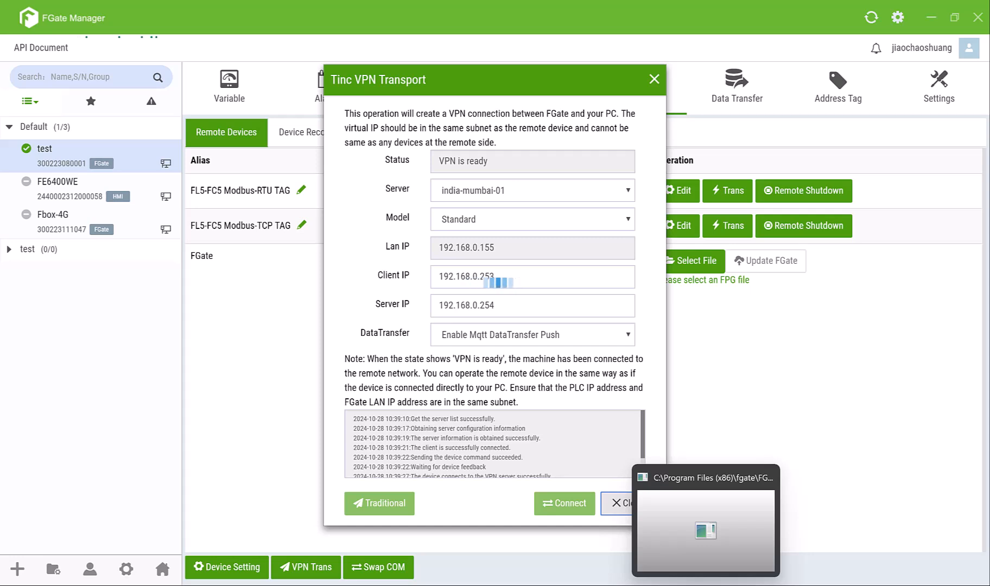
Step: Close the Tinc VPN Transport dialog, check the TAP-Windows adapters in Network Connections, and minimize that window
left_click(708, 585)
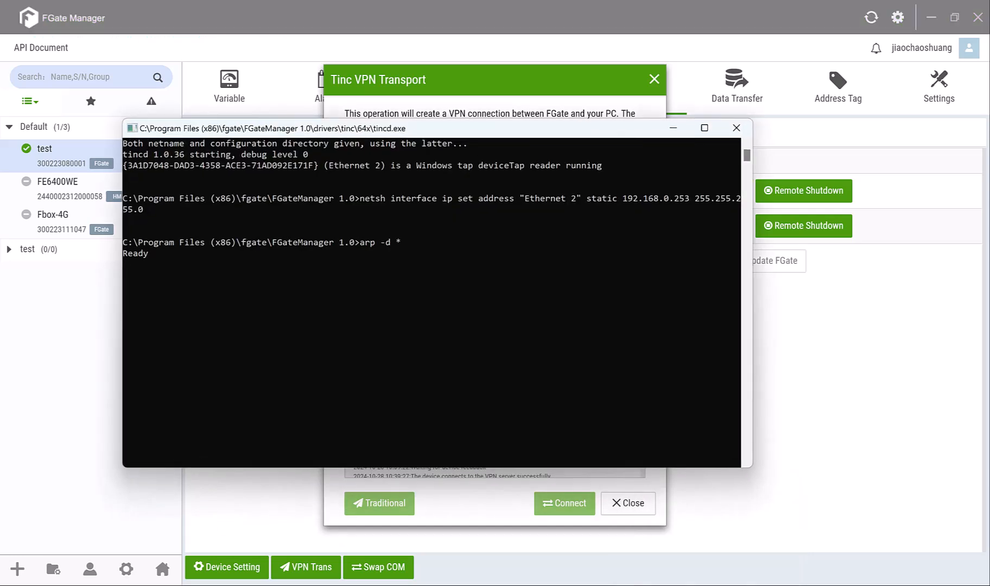
left_click(628, 503)
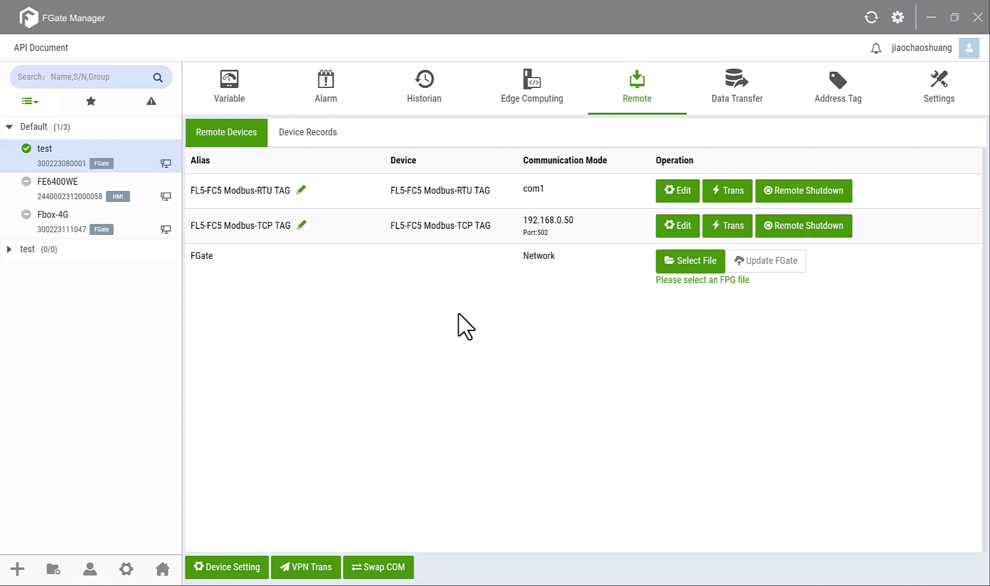
left_click(317, 540)
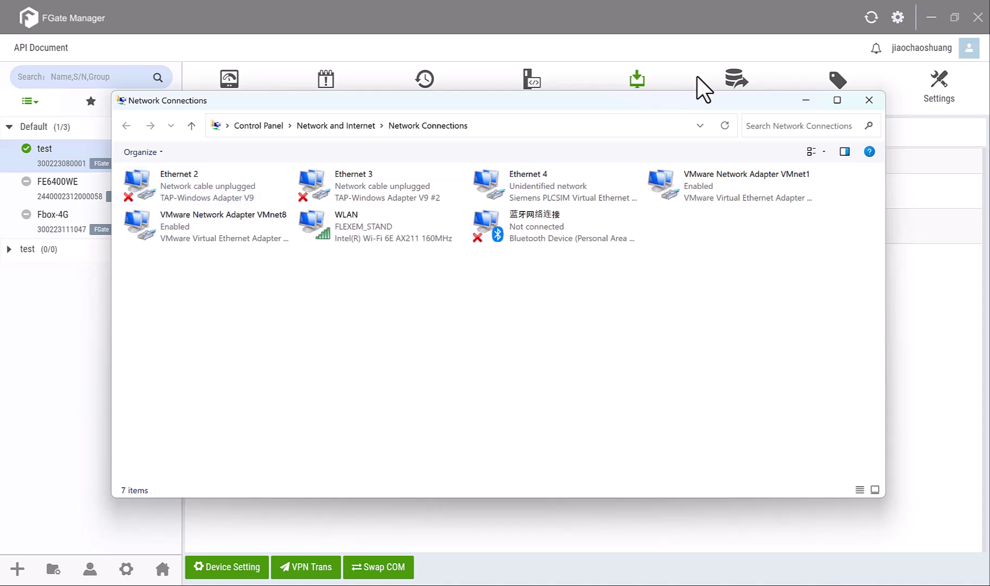
left_click(805, 102)
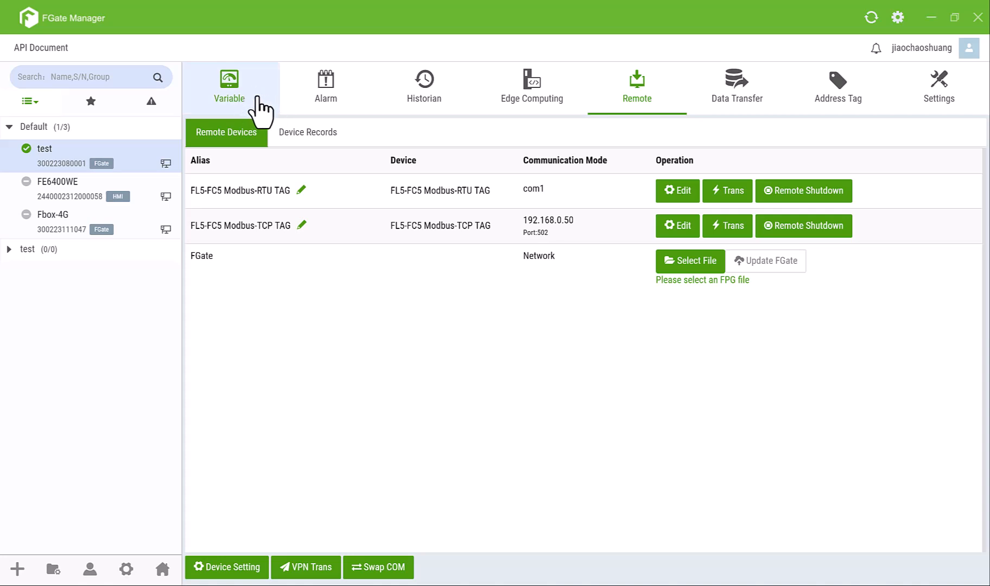
Step: Compare the gateway's WAN IP address with its LAN IP in the System Settings, paying attention to their subnet segments
left_click(937, 103)
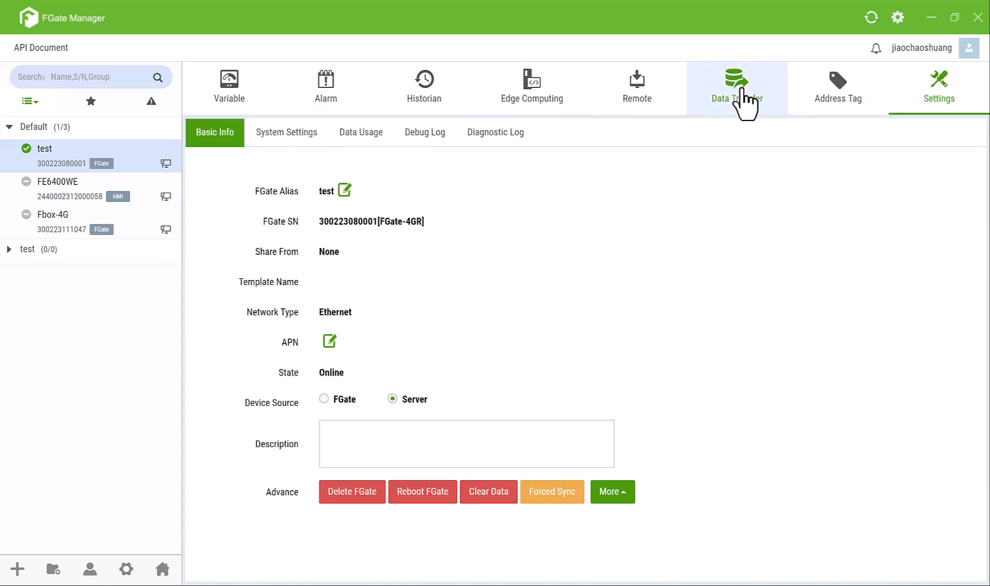
left_click(280, 139)
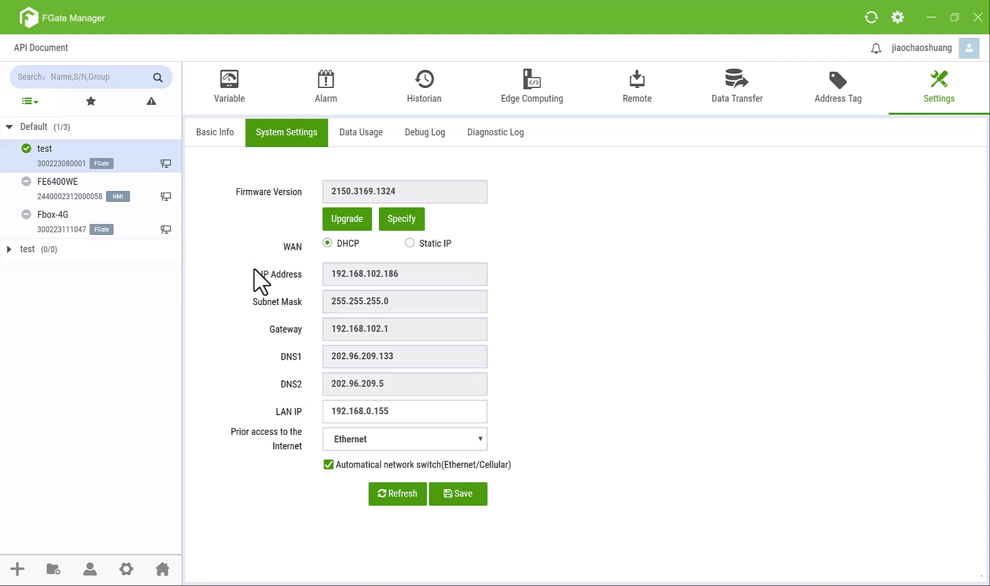
left_click_drag(259, 274, 306, 278)
left_click(698, 272)
left_click_drag(280, 275, 307, 276)
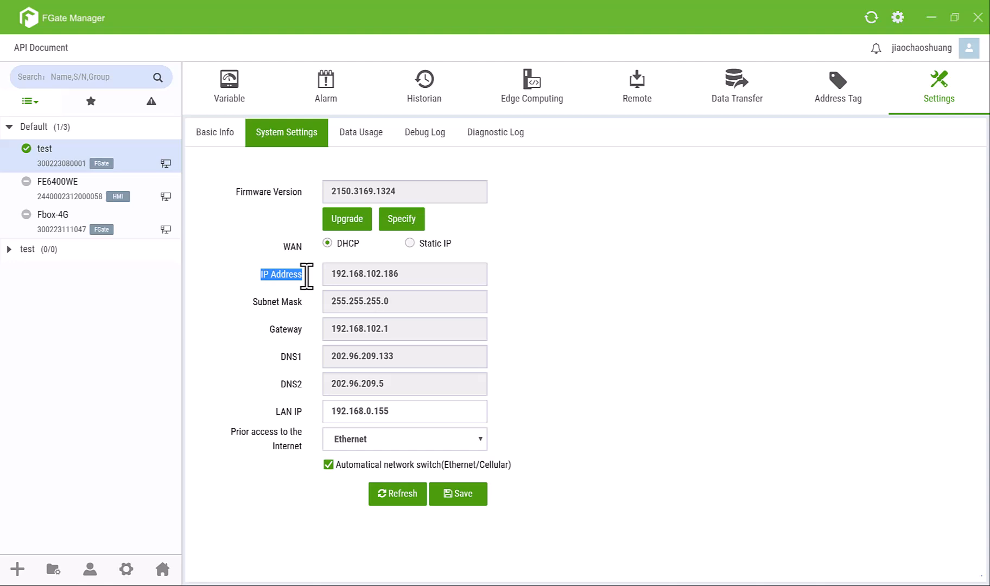
left_click(279, 277)
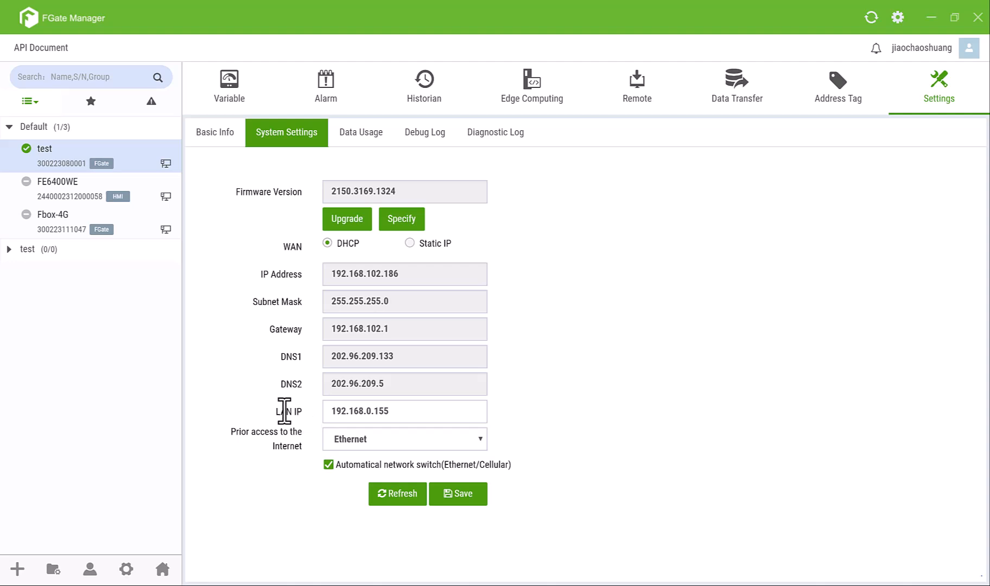
left_click_drag(277, 411, 306, 414)
left_click_drag(262, 281, 308, 282)
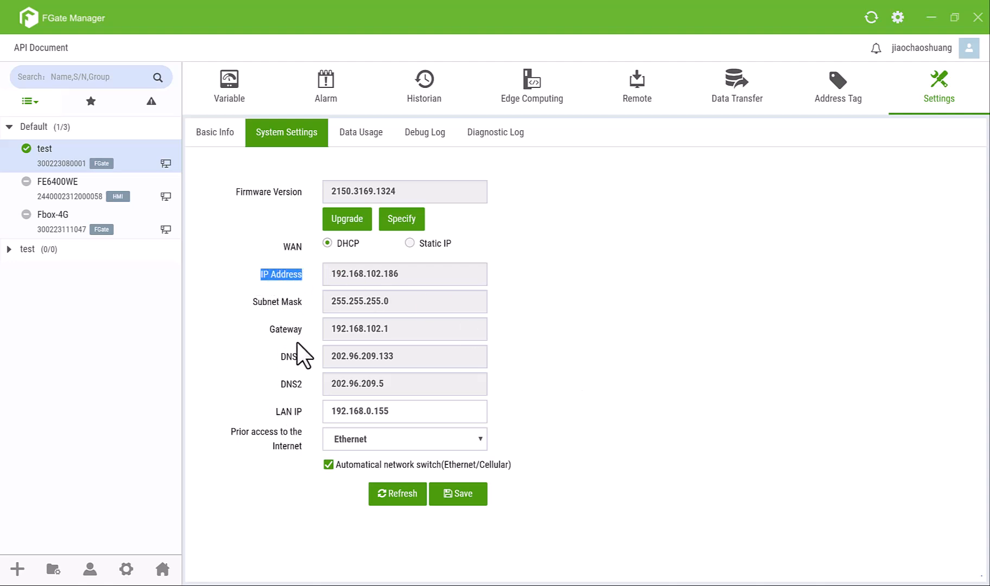
left_click(359, 277)
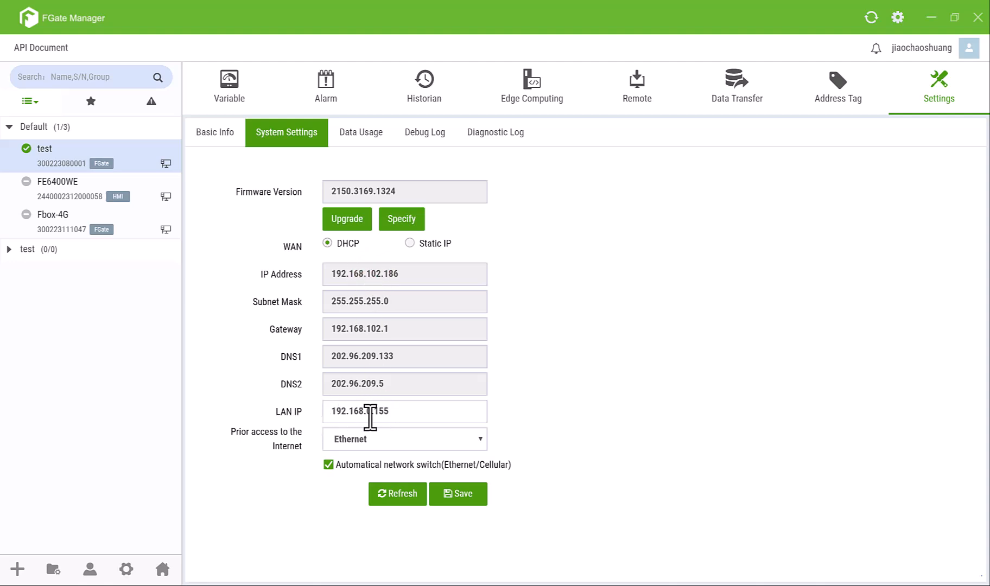
left_click_drag(372, 413, 367, 414)
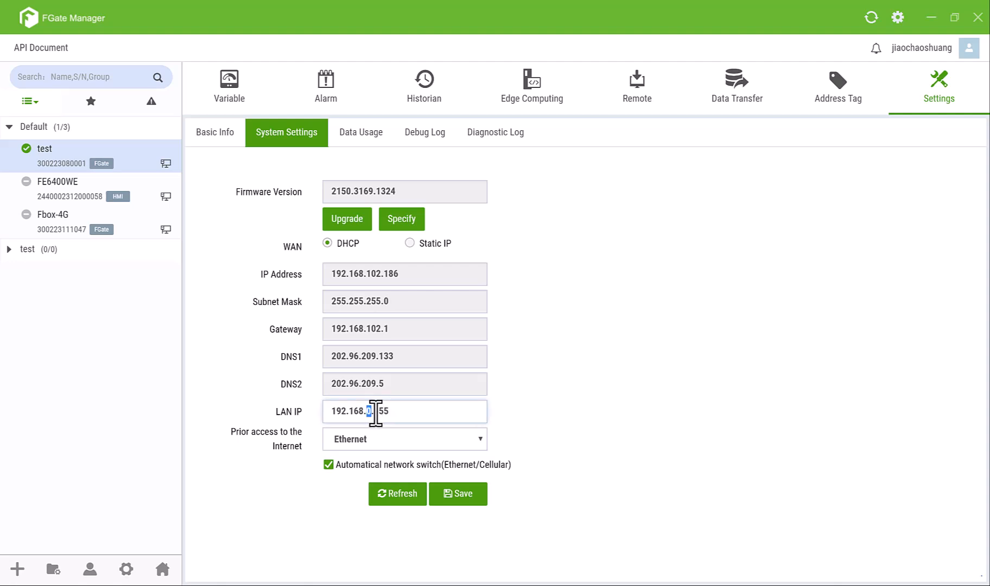
left_click(639, 388)
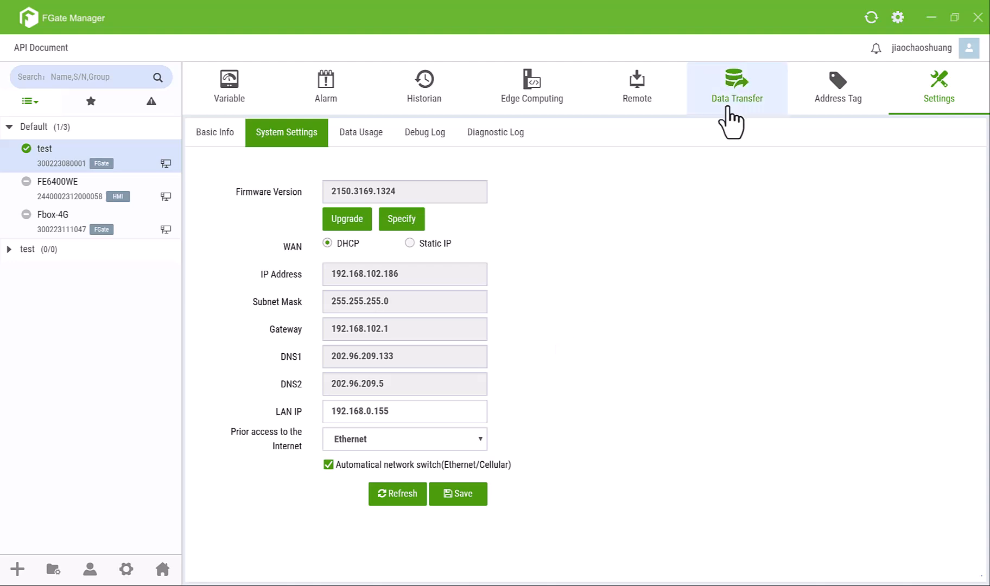
Step: Run a remote transmission for the FL5-FC5 Modbus-TCP TAG device, allowing ethtun through the firewall, and stop it with the device restart accepted
left_click(635, 93)
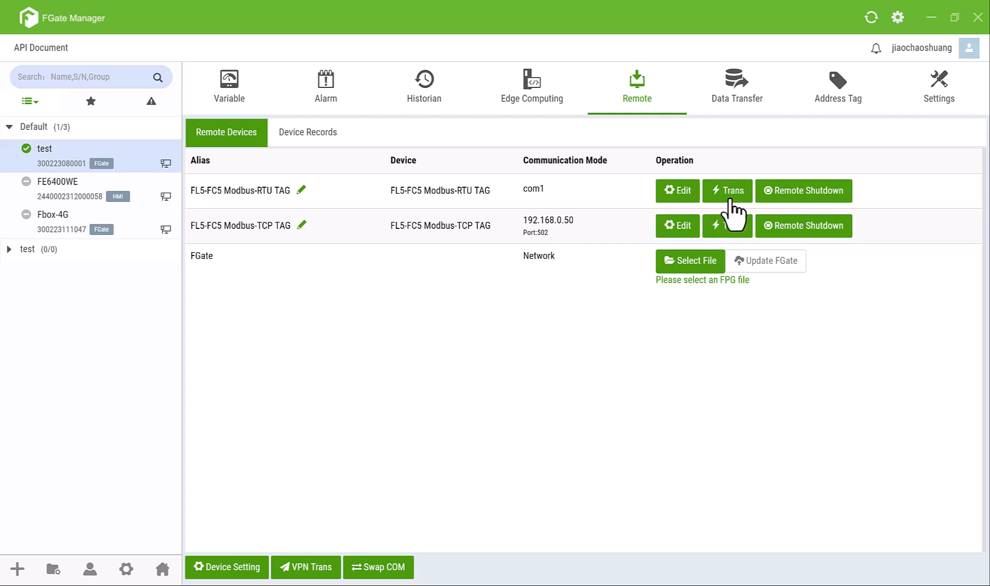
left_click(730, 235)
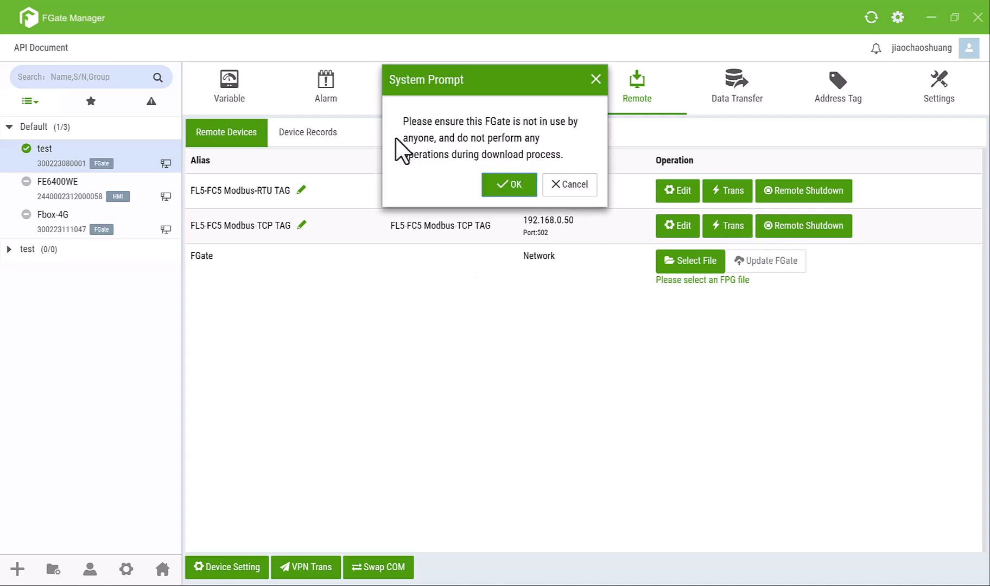
left_click(507, 184)
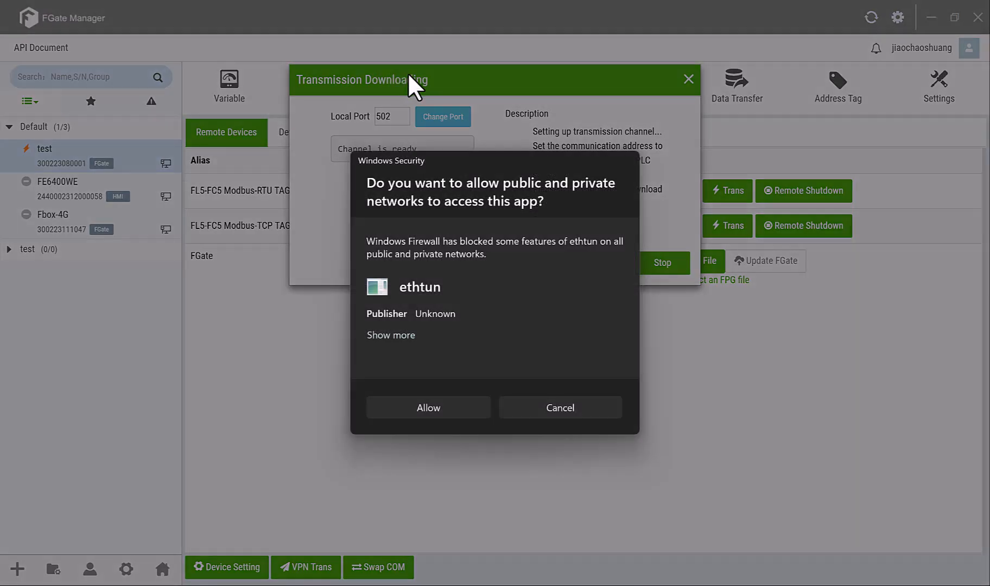
left_click(438, 405)
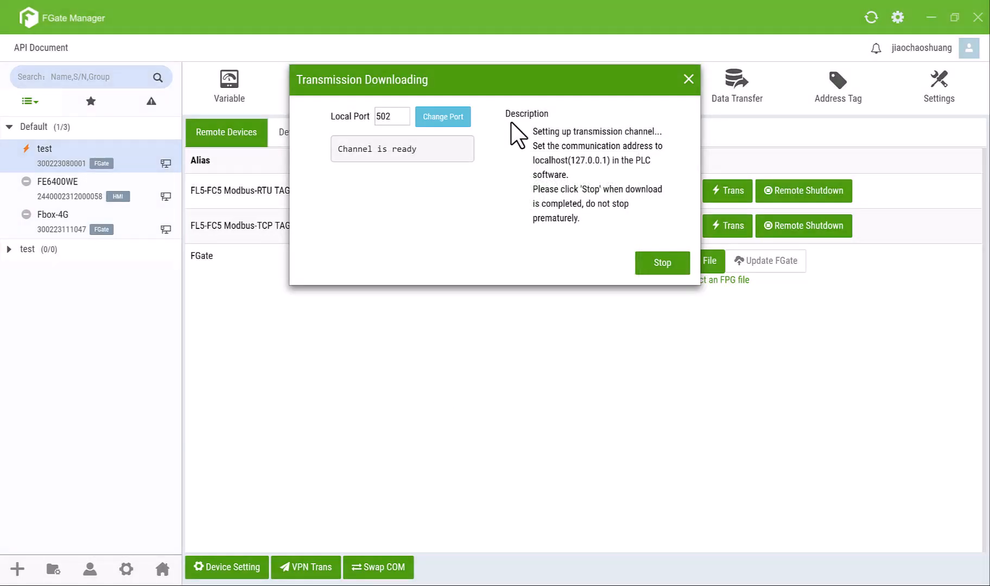
left_click_drag(539, 81, 507, 317)
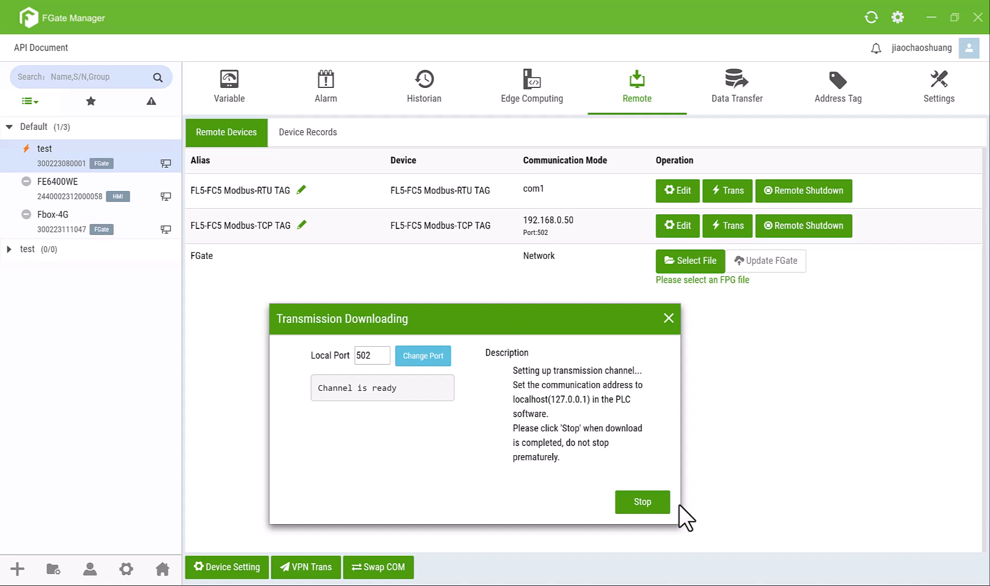
left_click(652, 508)
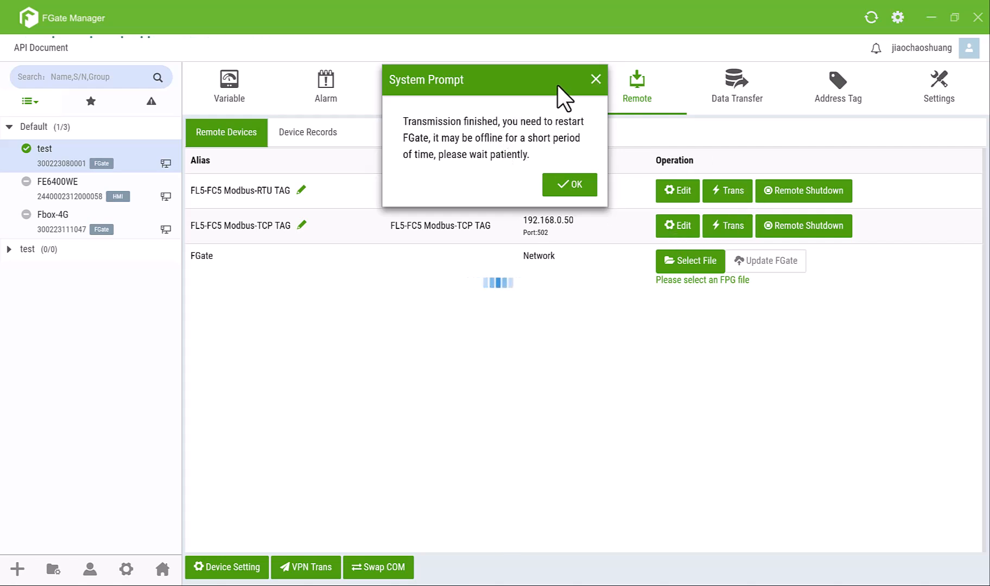
left_click(572, 186)
Step: Start the transmission for the FL5-FC5 Modbus-RTU TAG device and launch its VCOM driver installation, accepting the FGate reboot
left_click(728, 191)
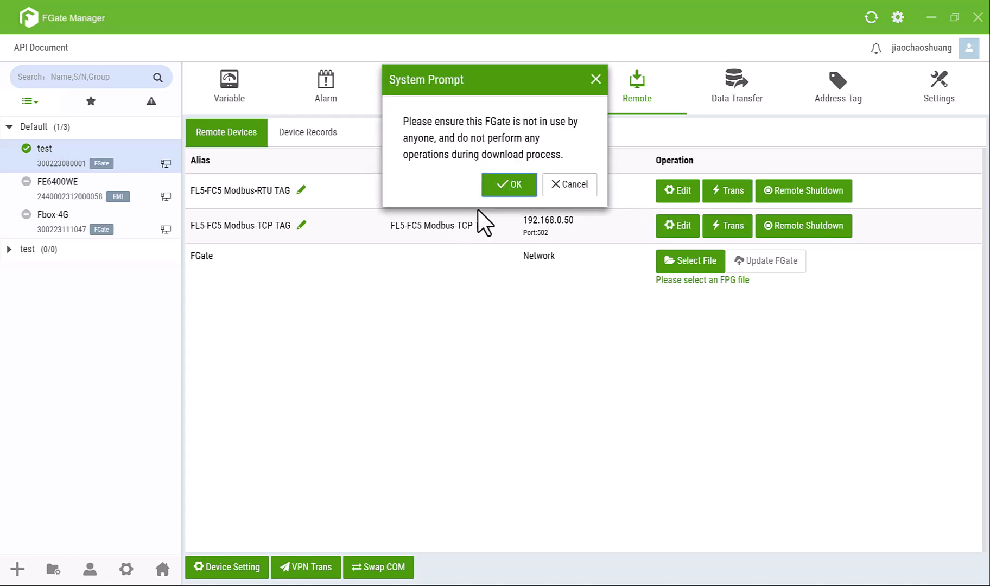
left_click(505, 185)
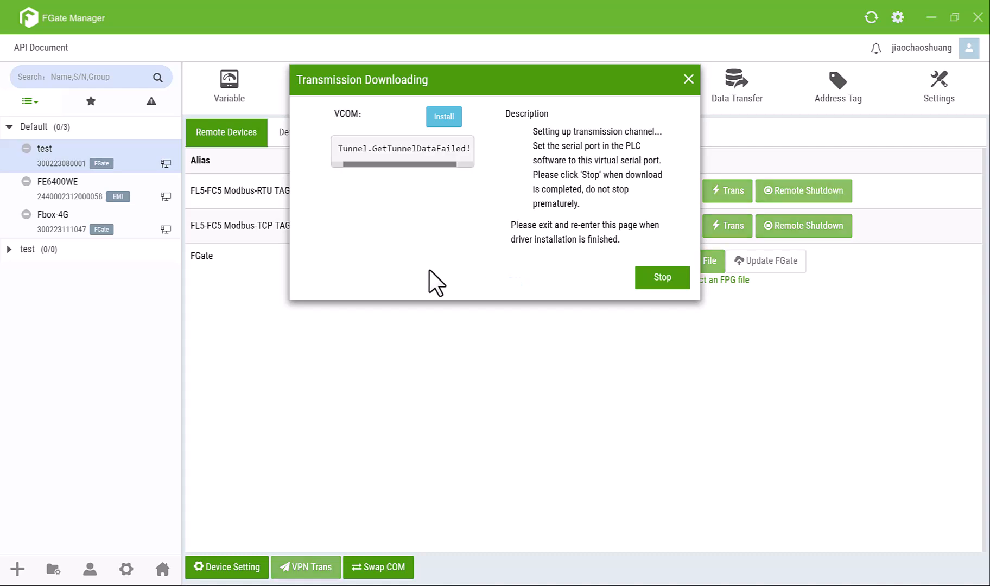
left_click(439, 116)
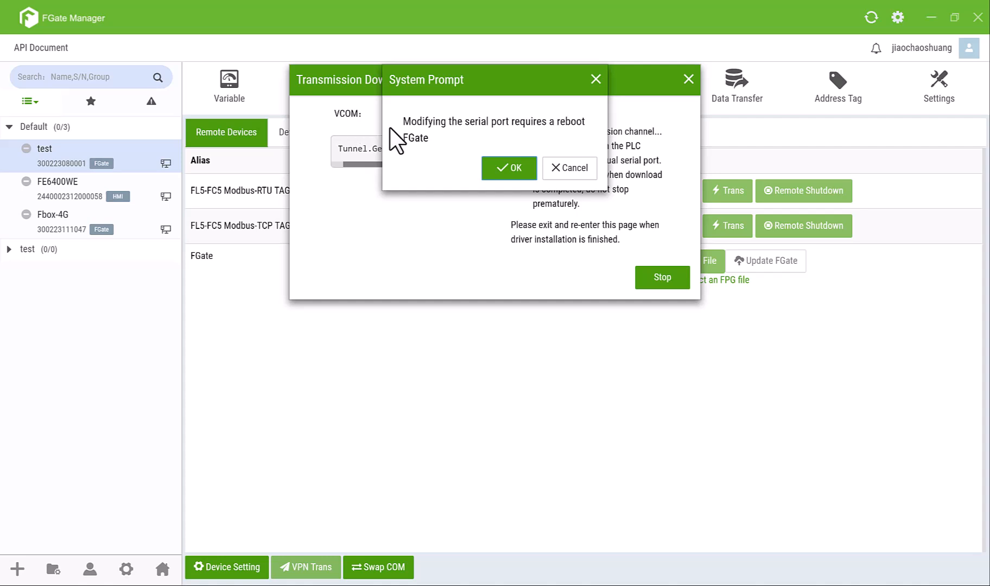
left_click(504, 170)
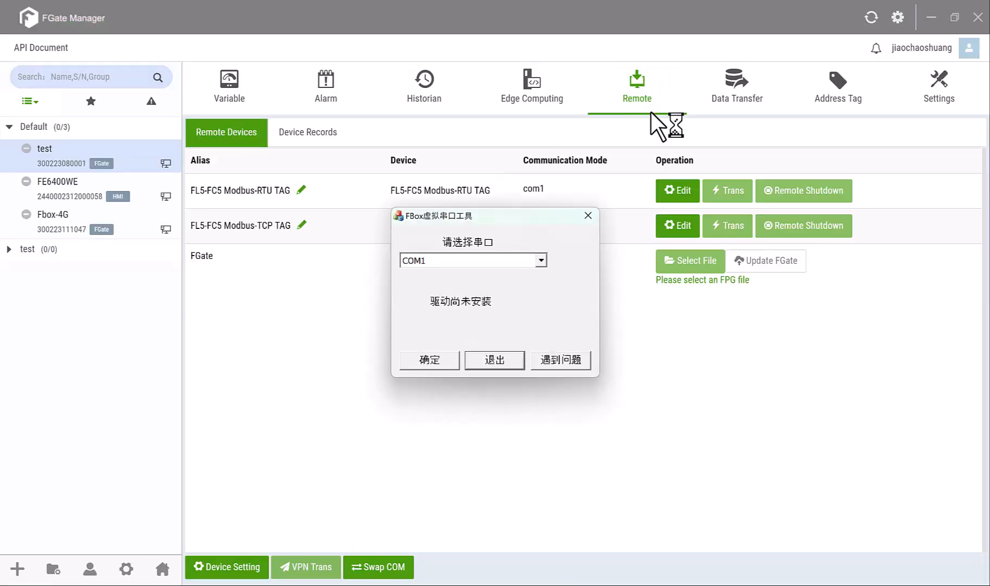
Step: Install the virtual serial port driver on COM10 and exit the virtual serial port tool
key("alt+Down")
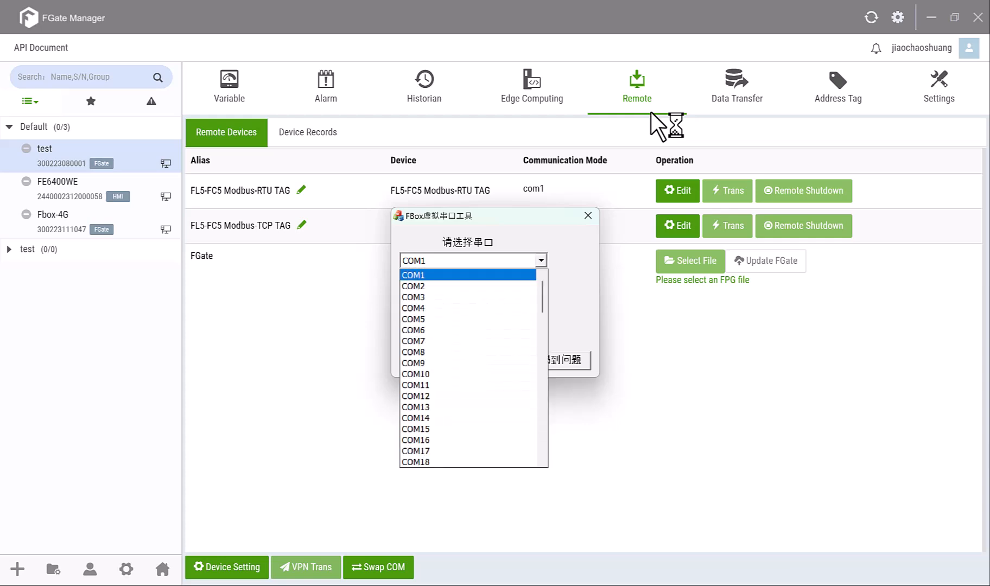
key("Return")
key("alt+Down")
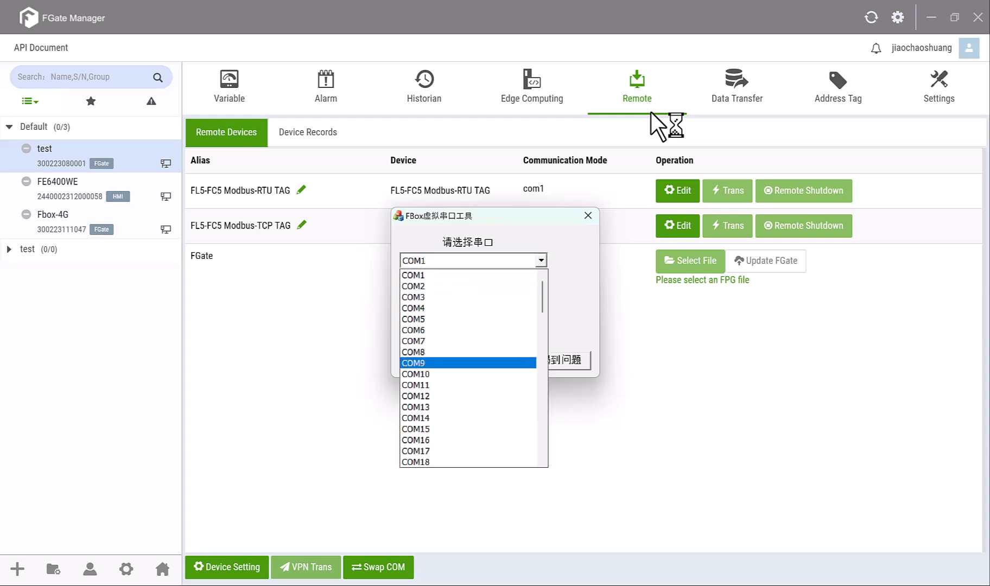
key("Down")
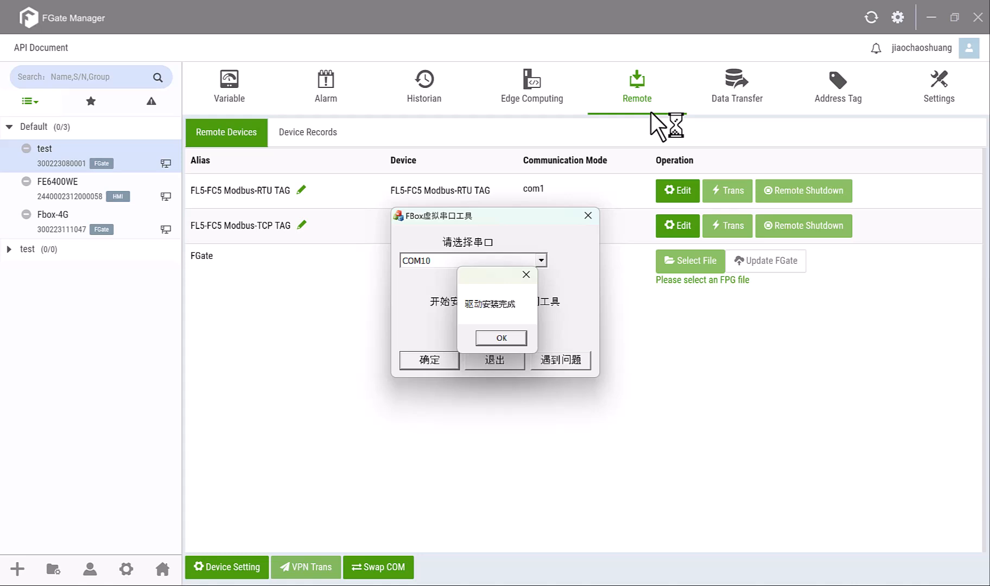
key("Return")
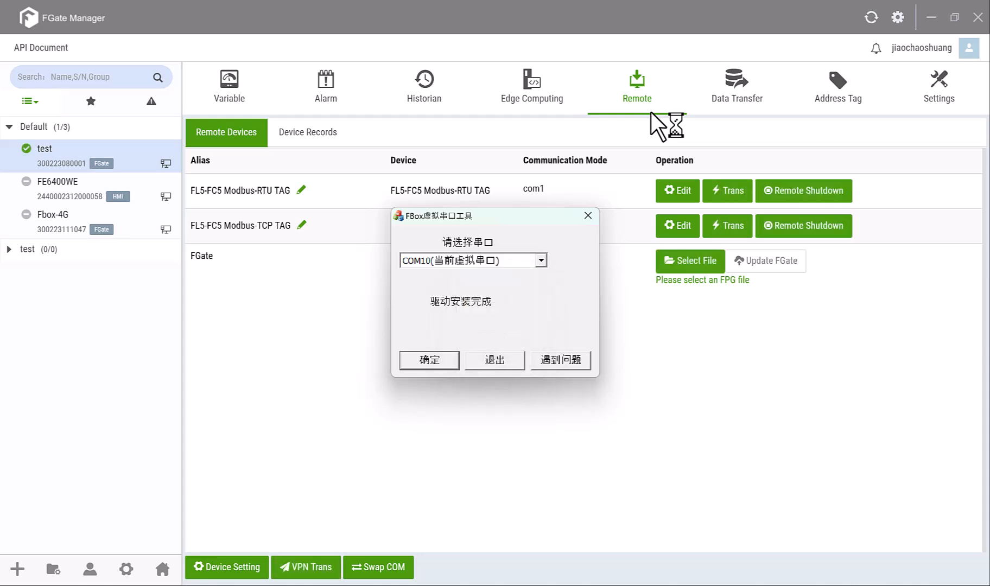
key("Escape")
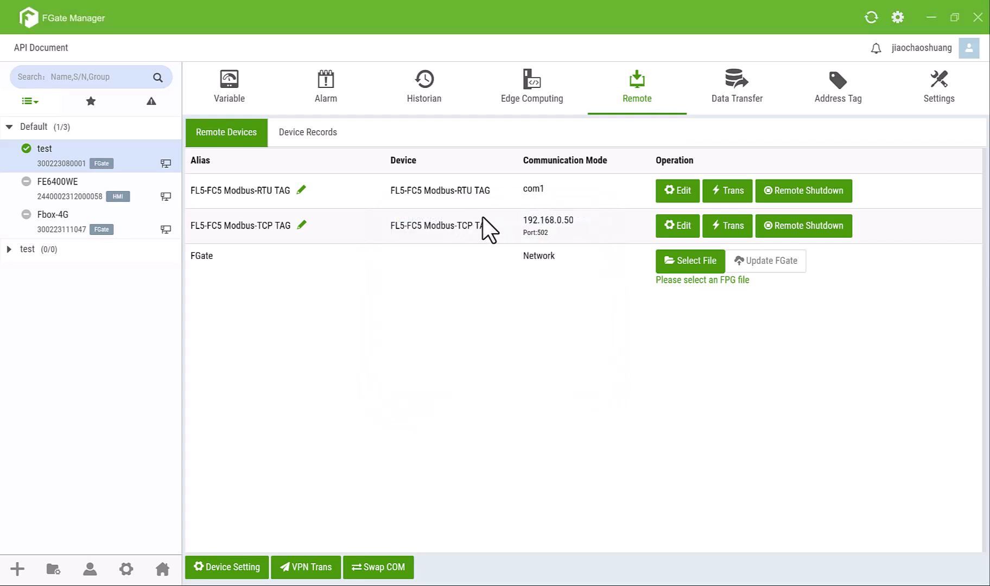
Step: Reopen the Modbus-RTU device's transmission channel, stop it, and accept the FGate restart
left_click(729, 191)
left_click(509, 185)
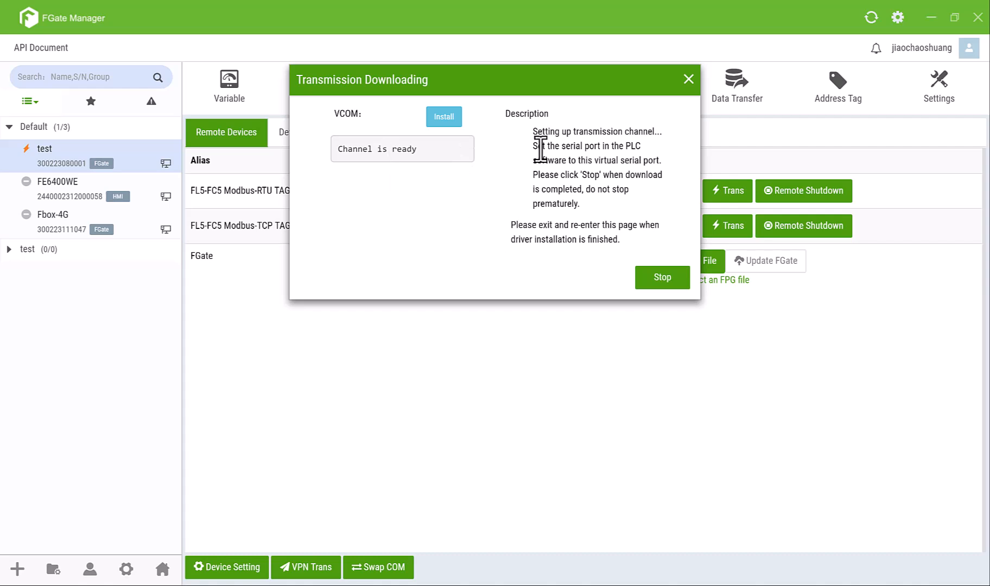
left_click(660, 276)
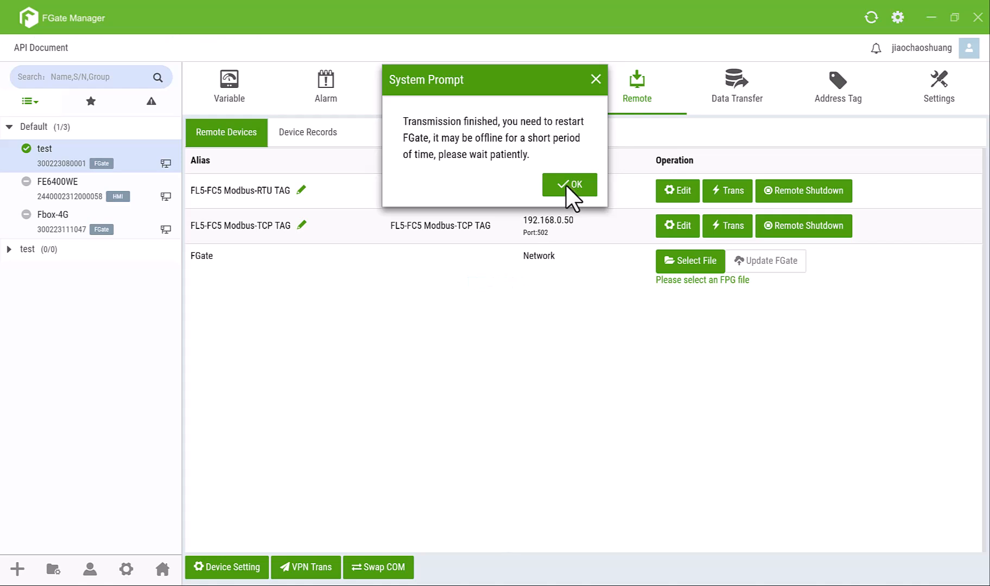
left_click(565, 188)
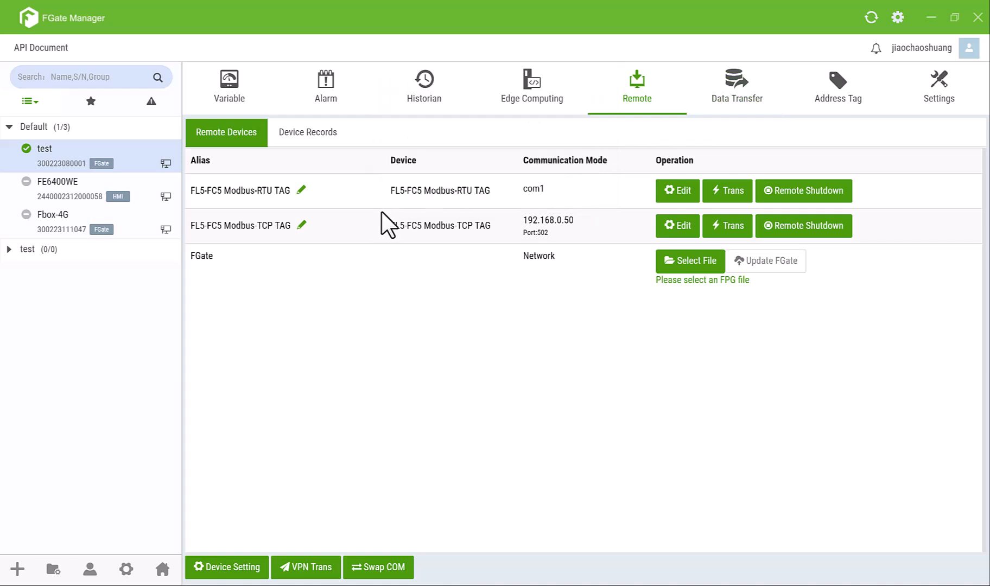
Step: Begin a new MQTT data transfer connection, name it MQTT Test, and go to its Host field
left_click(740, 93)
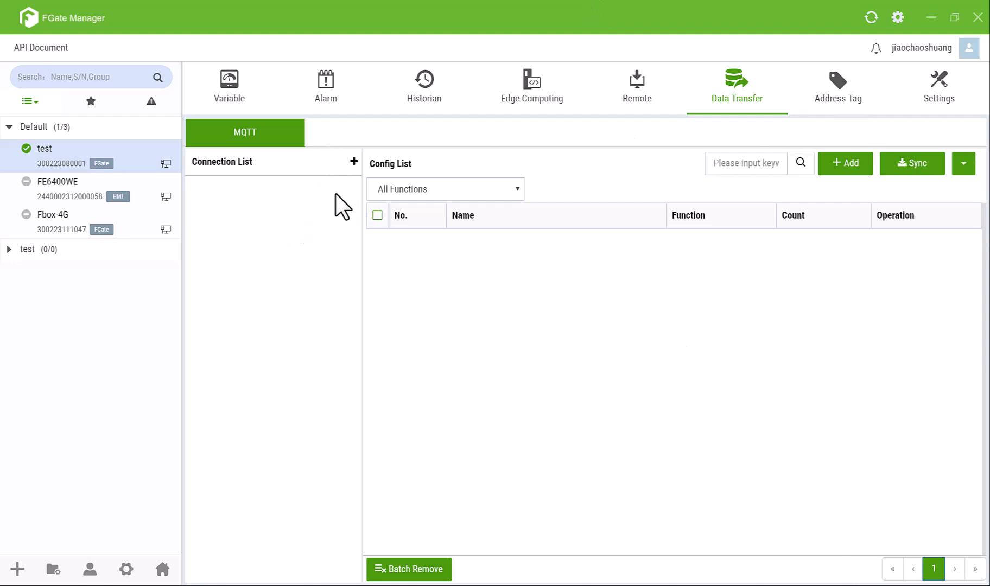
left_click(353, 162)
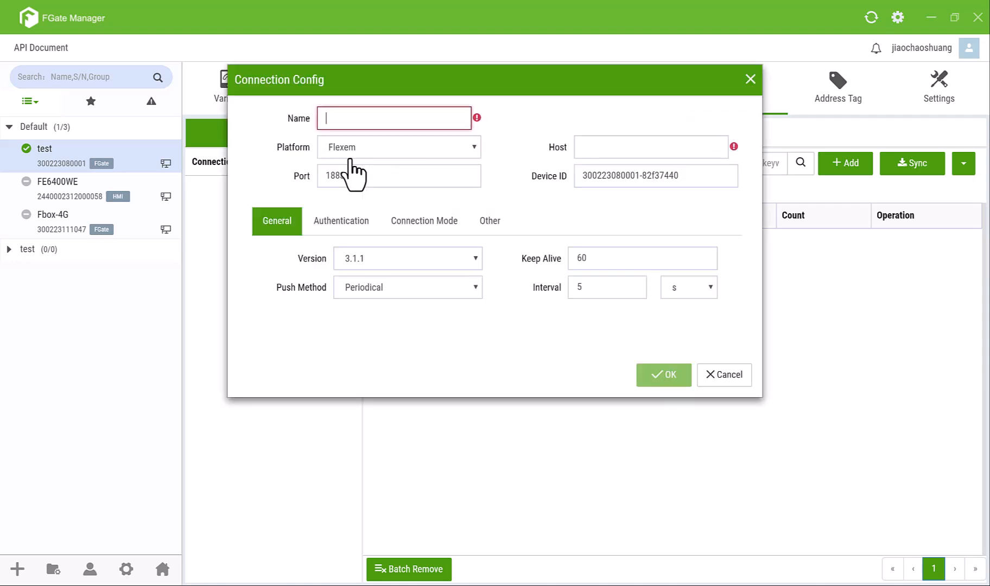
left_click(582, 147)
left_click(369, 118)
type("MQTT")
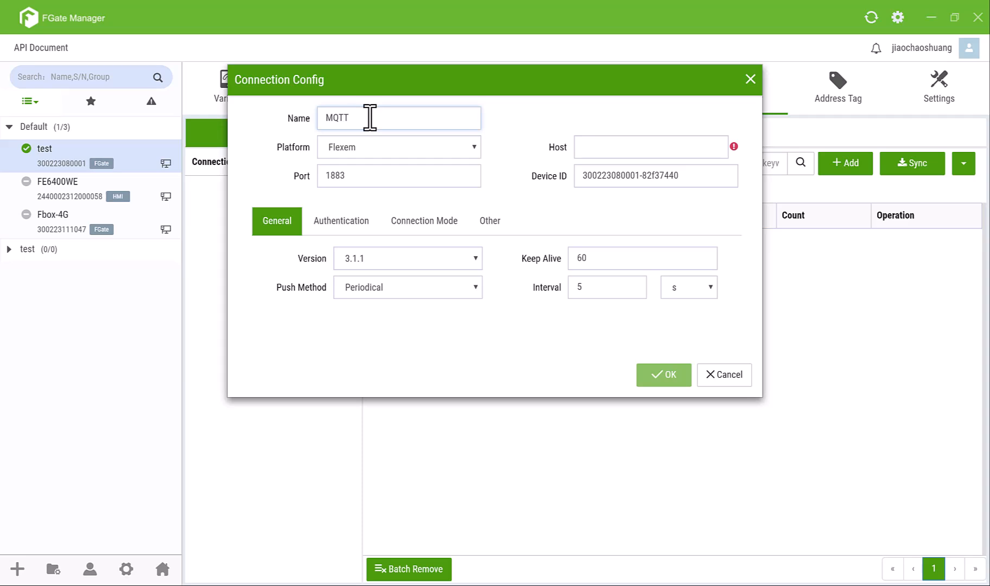
type(" Test")
left_click(604, 142)
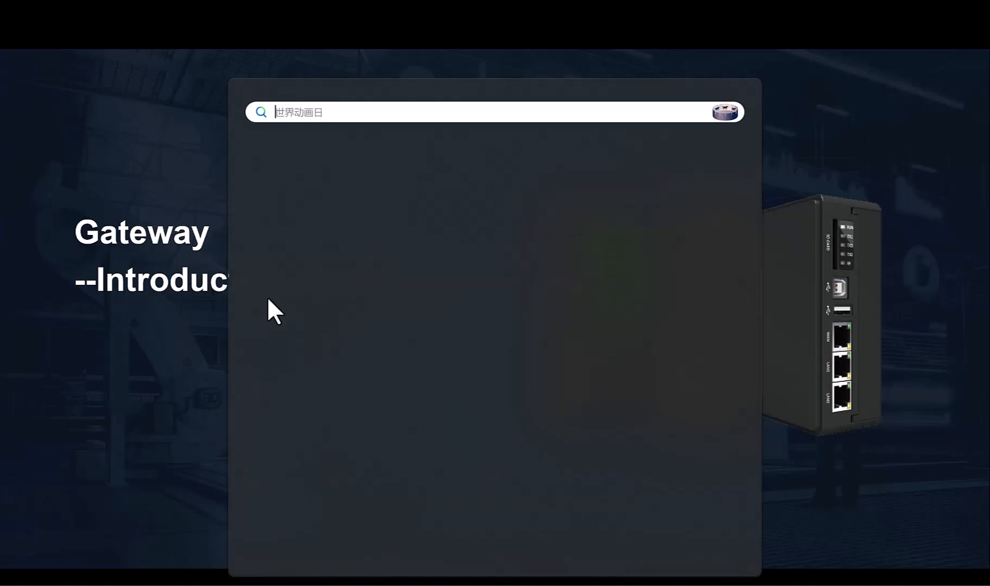
Step: Launch FlexManager and open the MQTT data transfer settings of the 2106test device in the Default group
type("Flex")
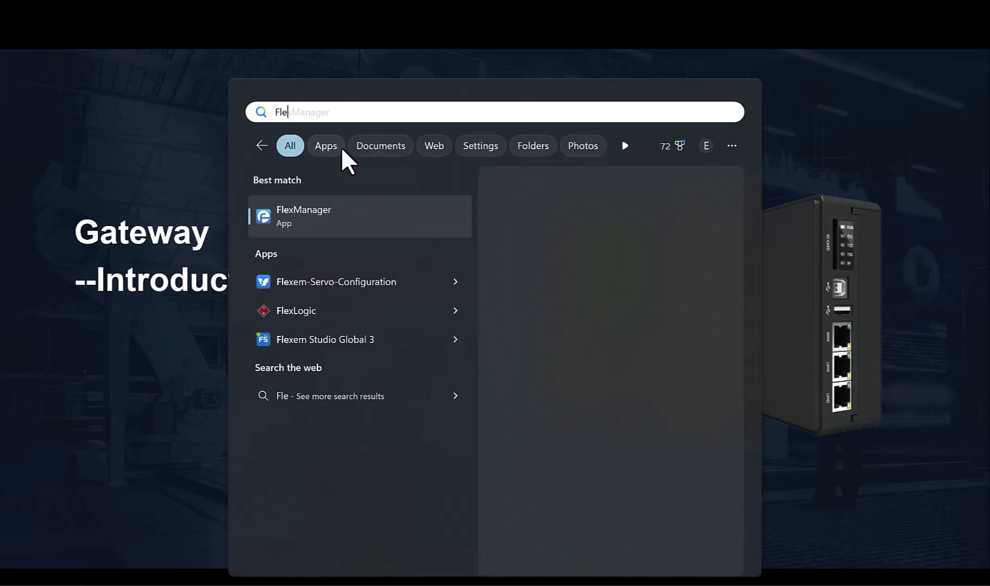
left_click(353, 216)
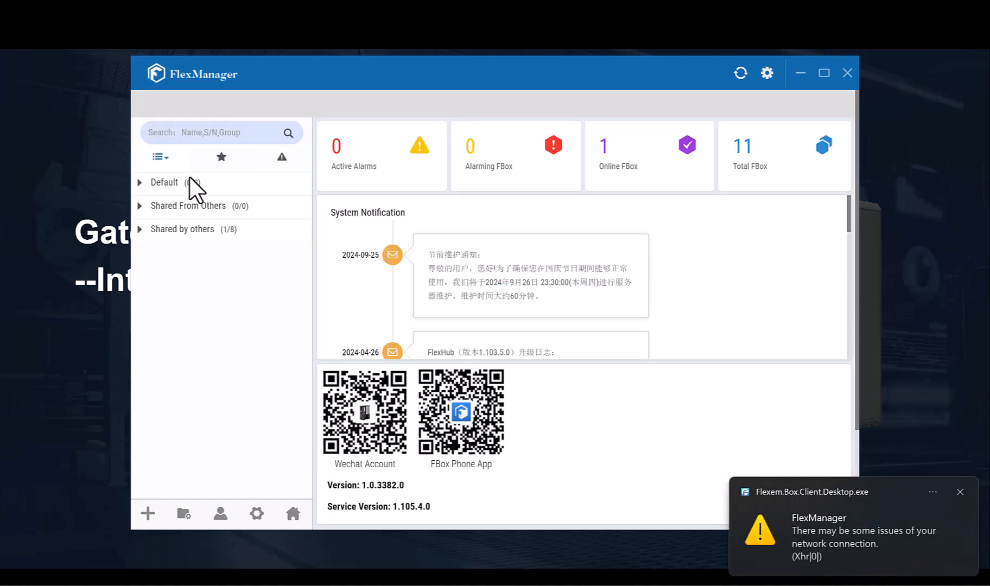
left_click(189, 179)
left_click(206, 217)
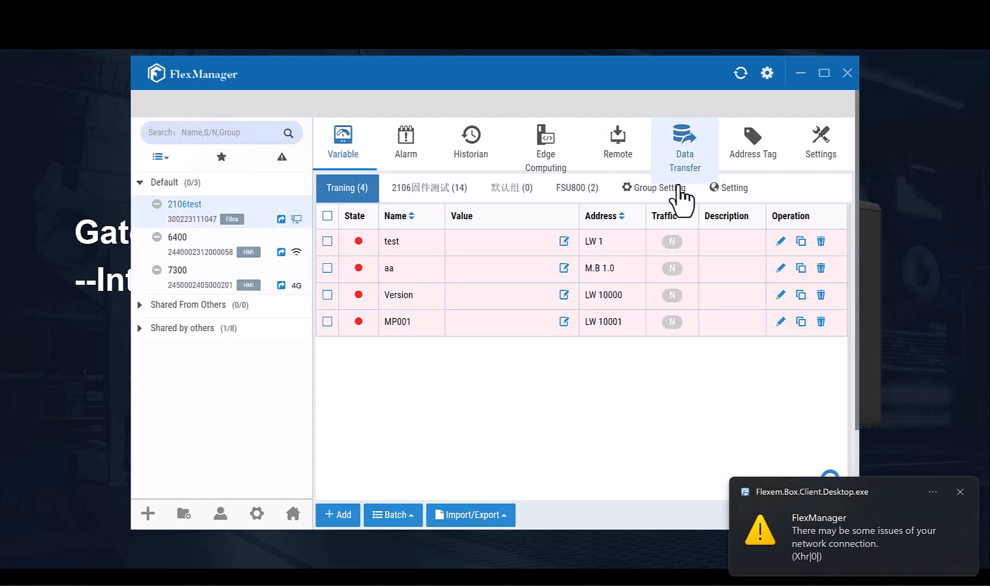
left_click(961, 492)
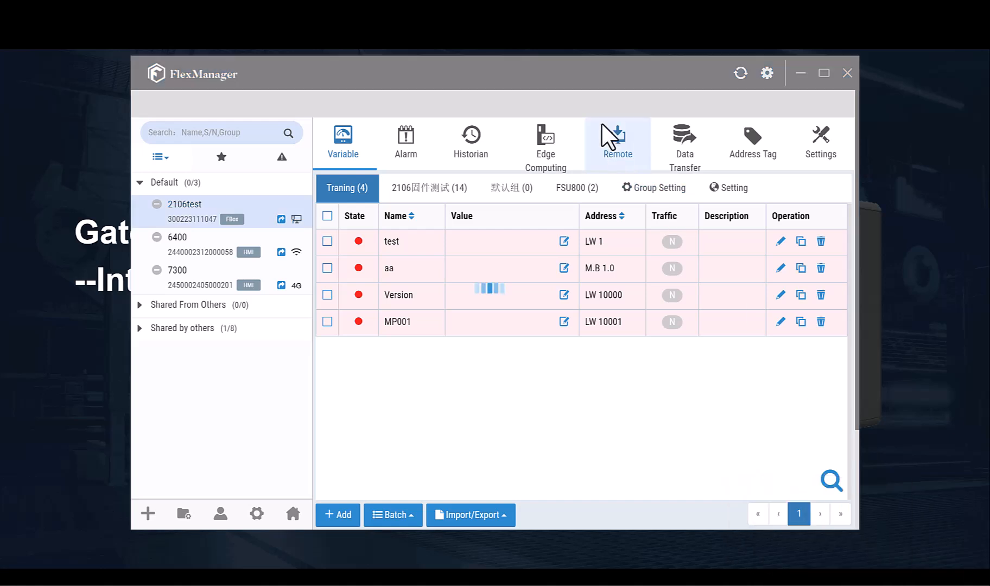
left_click(625, 152)
left_click(688, 153)
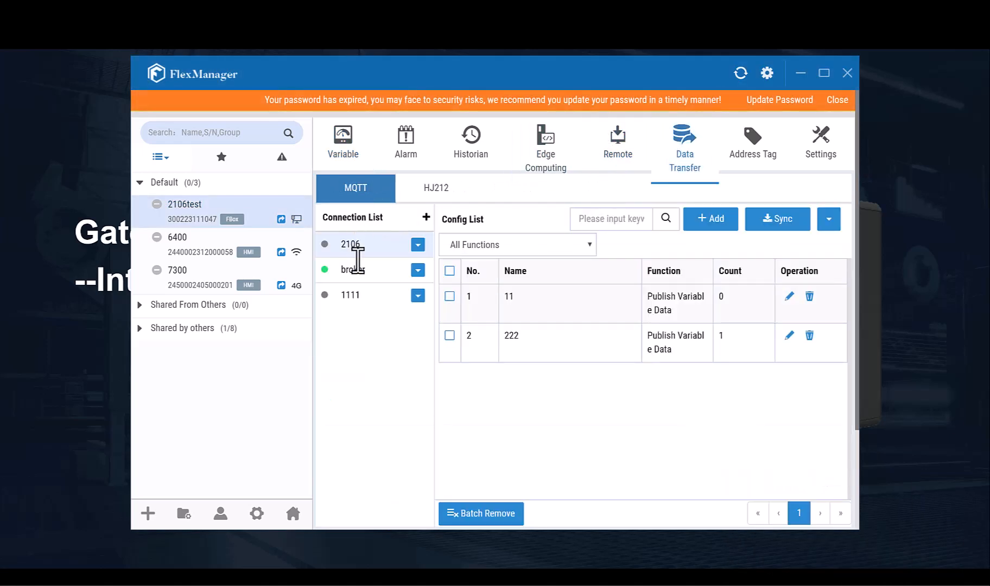
Step: Copy the host address from the broker connection's configuration and paste broker.emqx.io as the MQTT Test host in FGate Manager
left_click(417, 271)
left_click(411, 293)
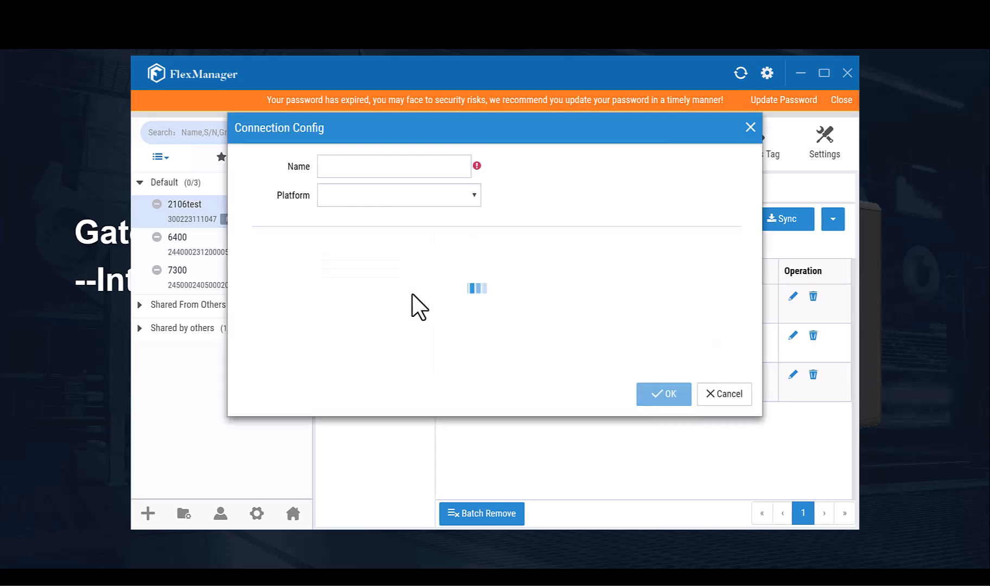
left_click_drag(665, 198, 528, 199)
key("ctrl+c")
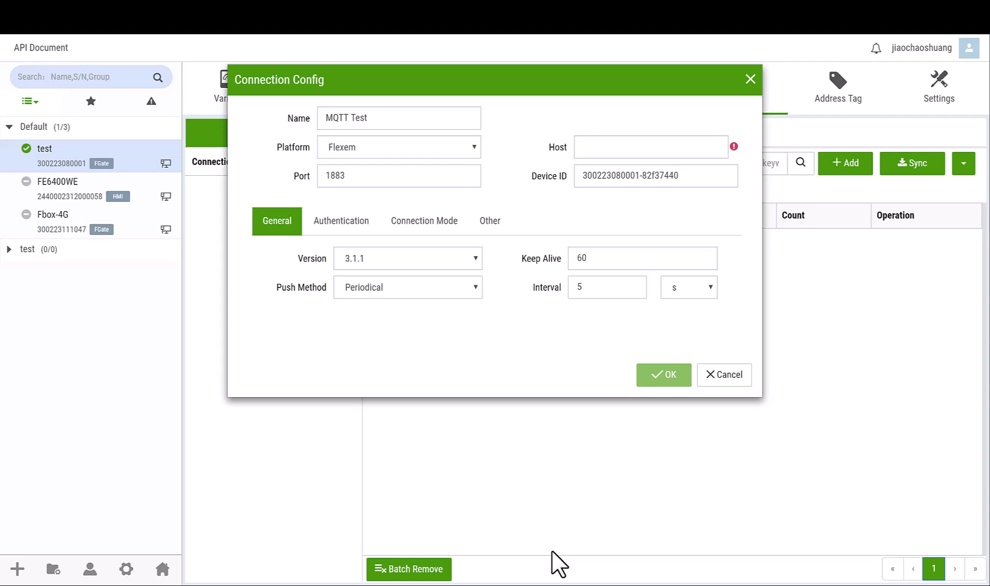
left_click(630, 152)
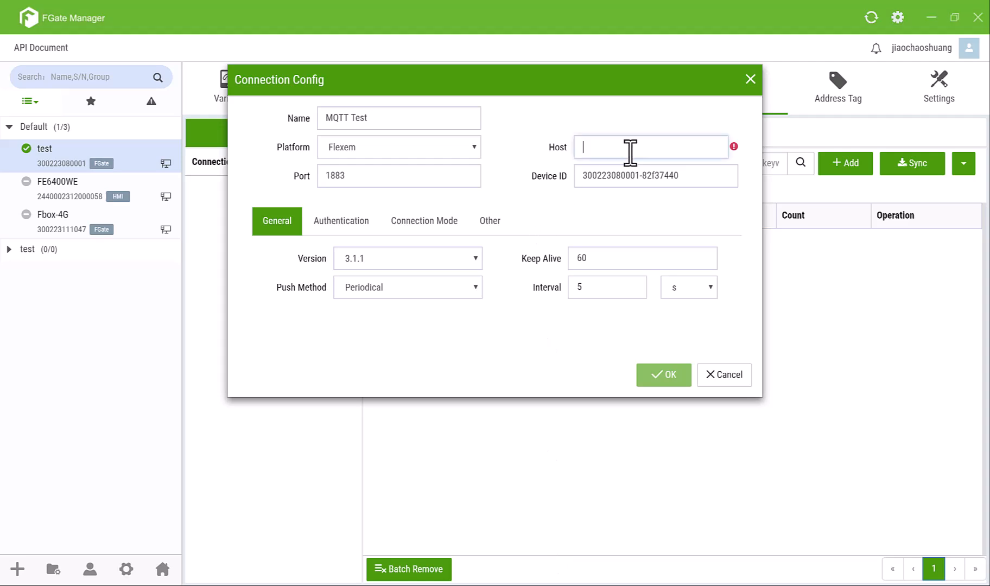
key("ctrl+v")
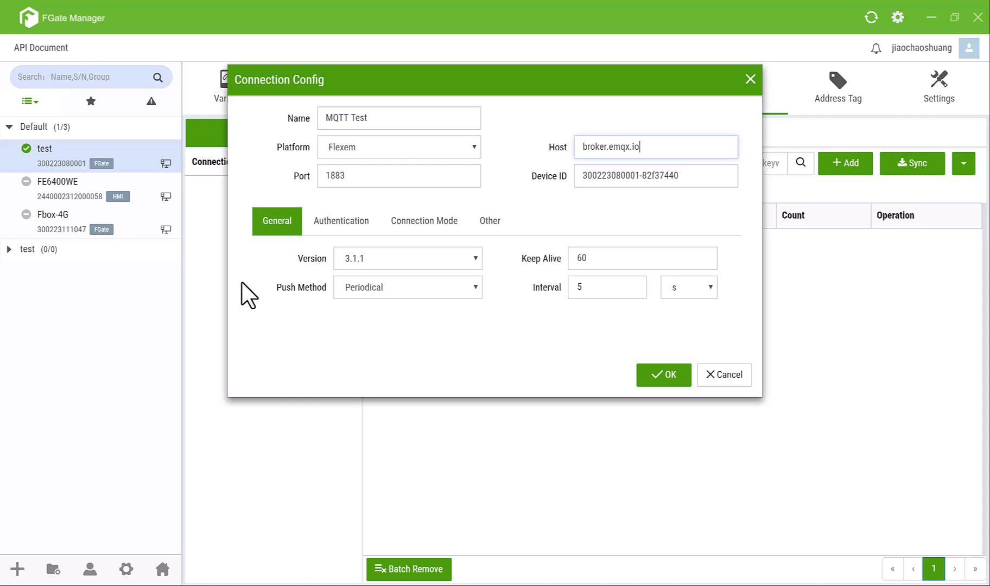
Step: Check the push method options, then enable authentication for the connection and disable it again
left_click(410, 288)
left_click(416, 289)
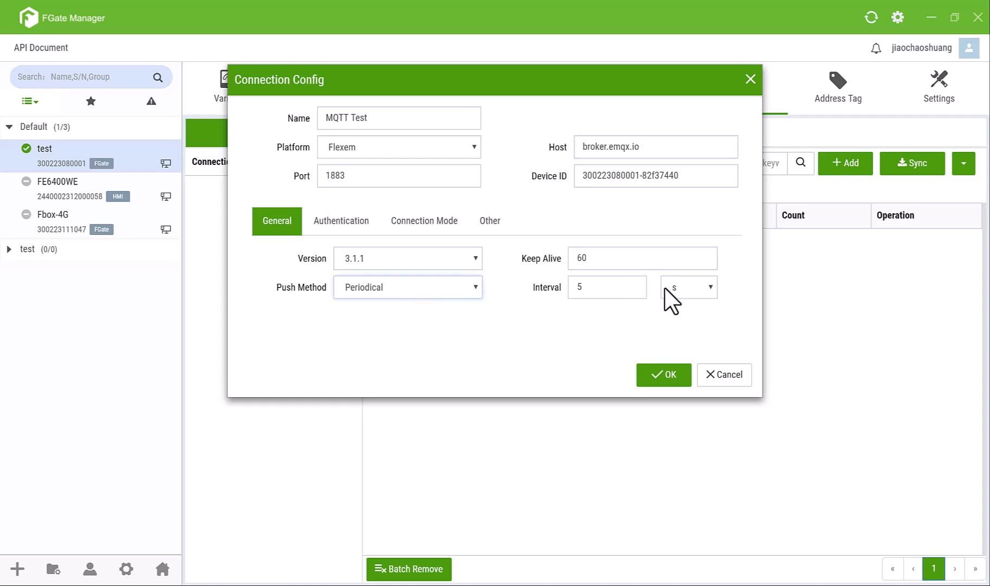
left_click(342, 220)
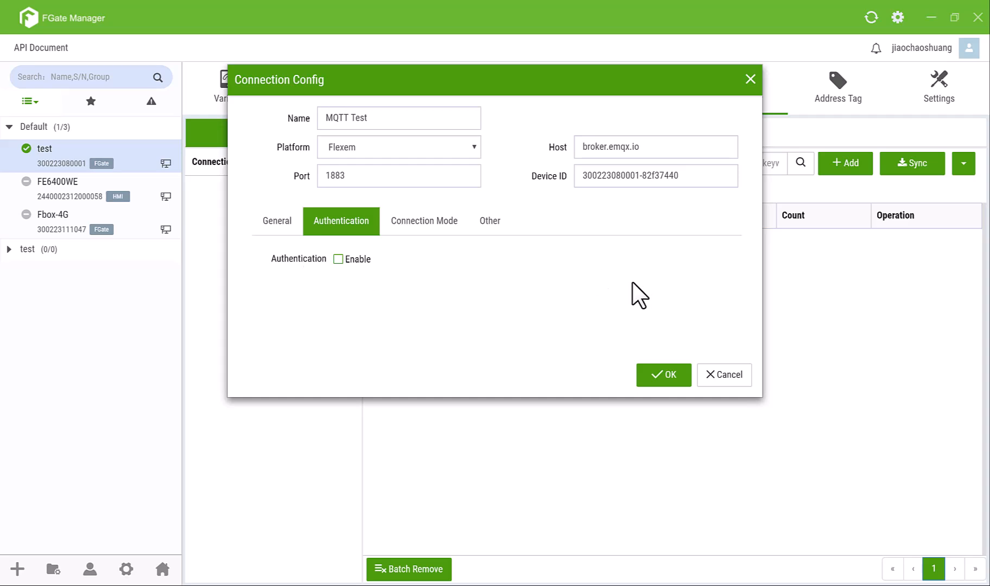
left_click(350, 260)
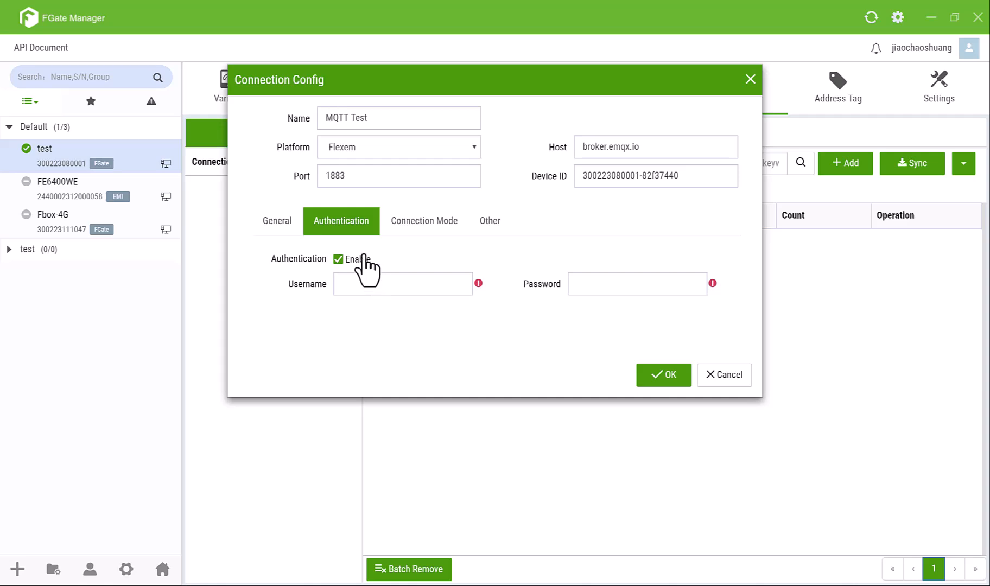
left_click(358, 259)
Step: Switch the connection mode protocol to TCP Encrypted, then return it to TCP
left_click(419, 228)
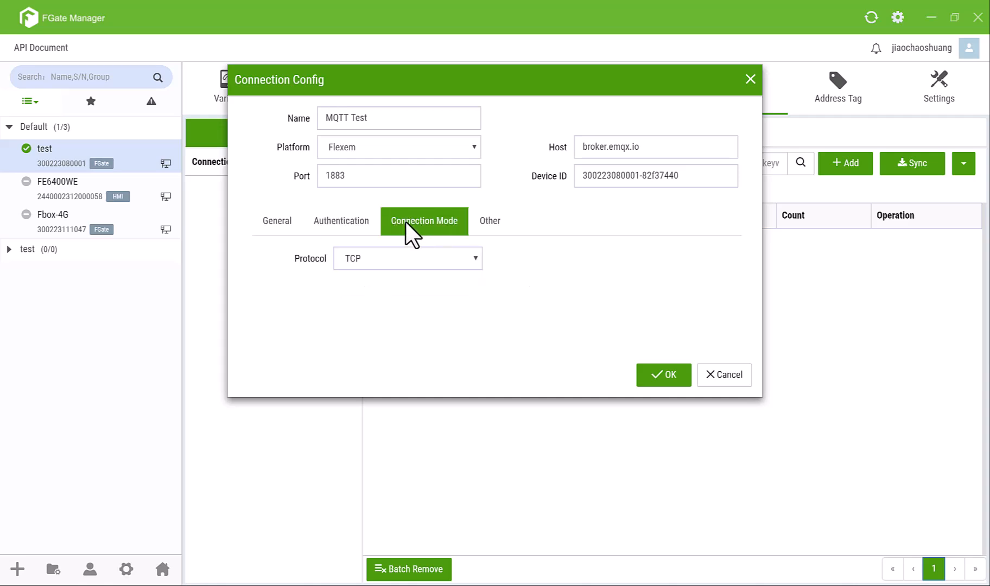
left_click(382, 260)
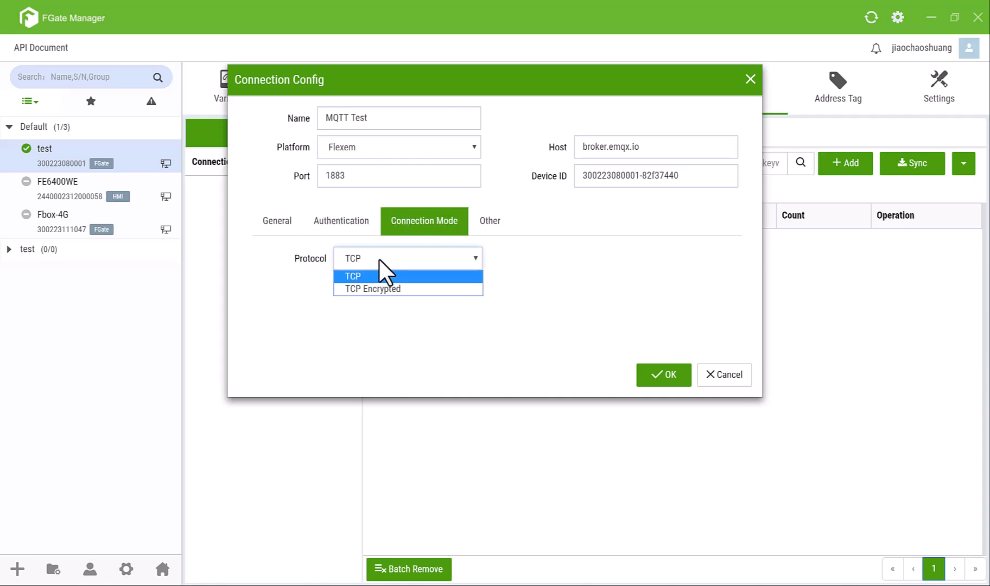
left_click(382, 288)
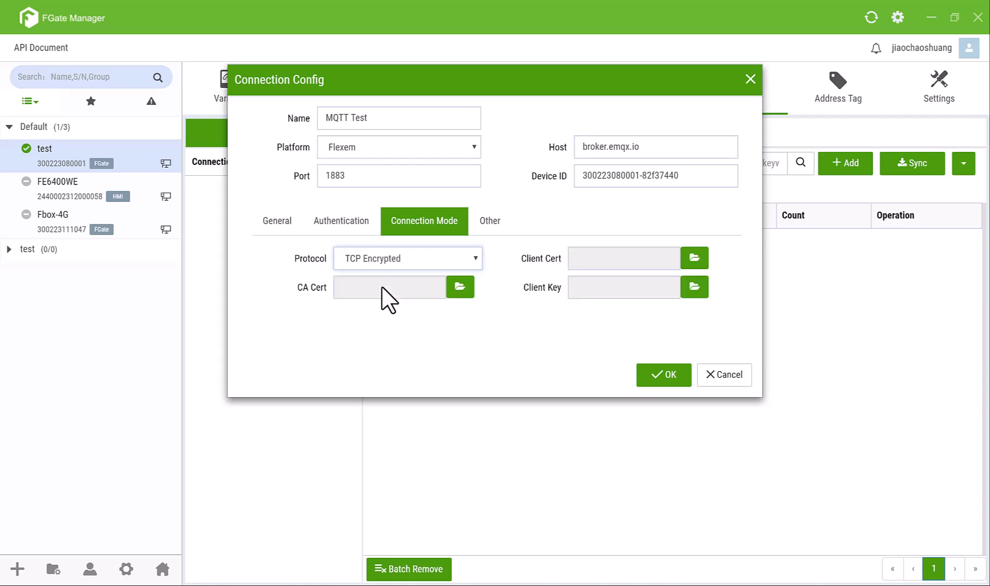
left_click(439, 255)
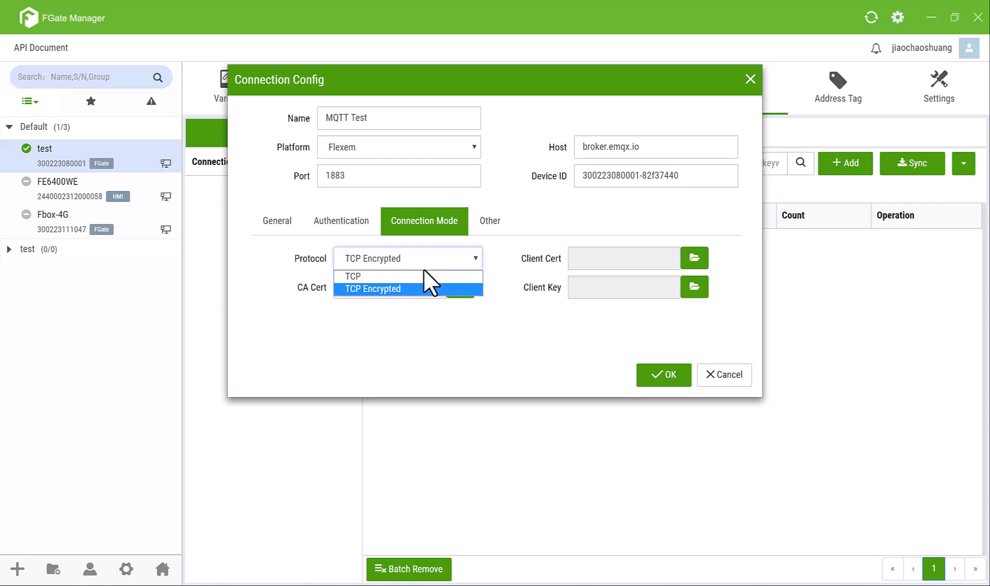
left_click(421, 271)
Step: Review the offline cache, connection mode, authentication and general settings, and save the MQTT Test connection
left_click(479, 223)
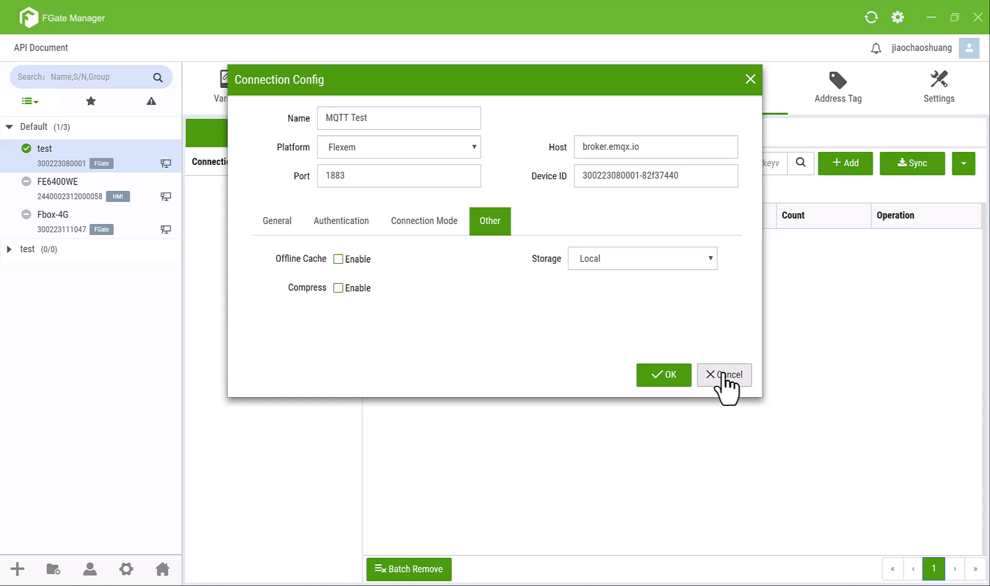
left_click(418, 221)
left_click(331, 221)
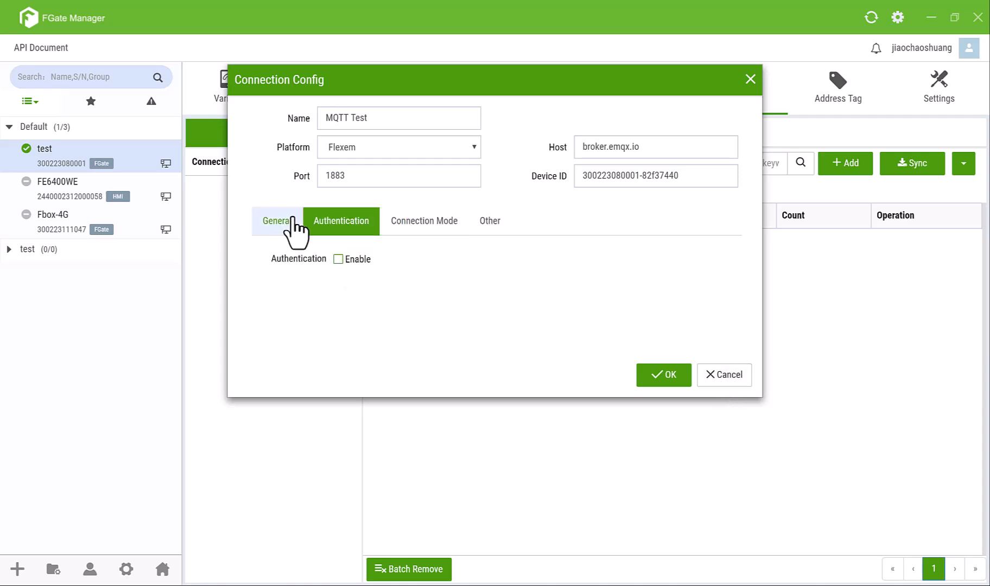
left_click(293, 220)
left_click(677, 375)
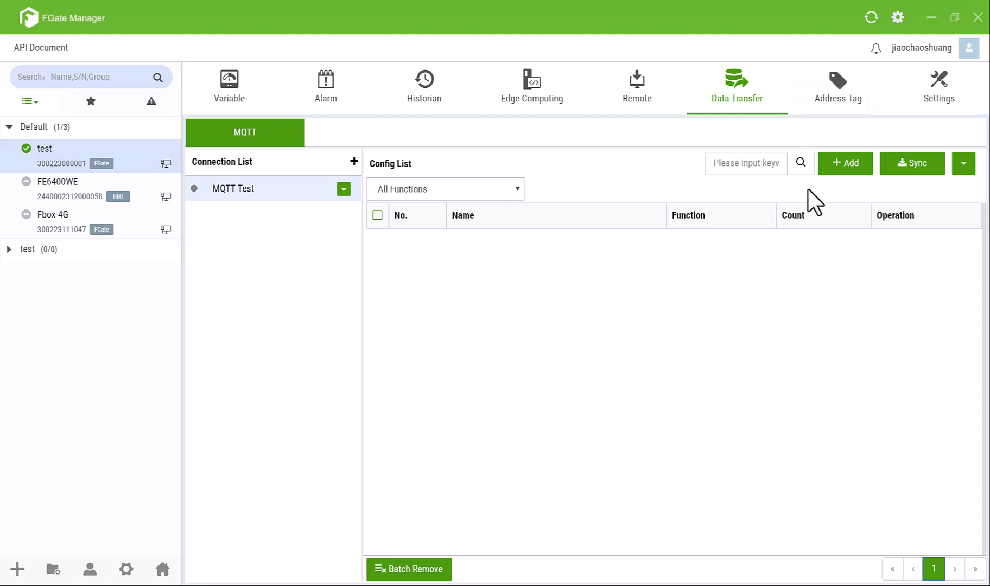
Step: Add a data configuration described as pubData with the Publish Variable Data function, and append pubdata to its publish topic
left_click(849, 164)
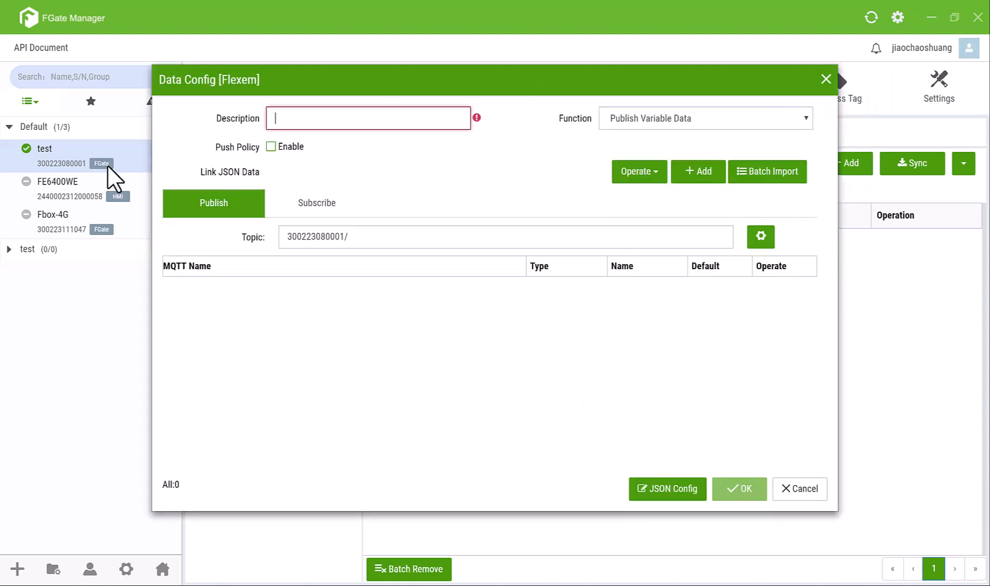
left_click_drag(287, 76, 469, 98)
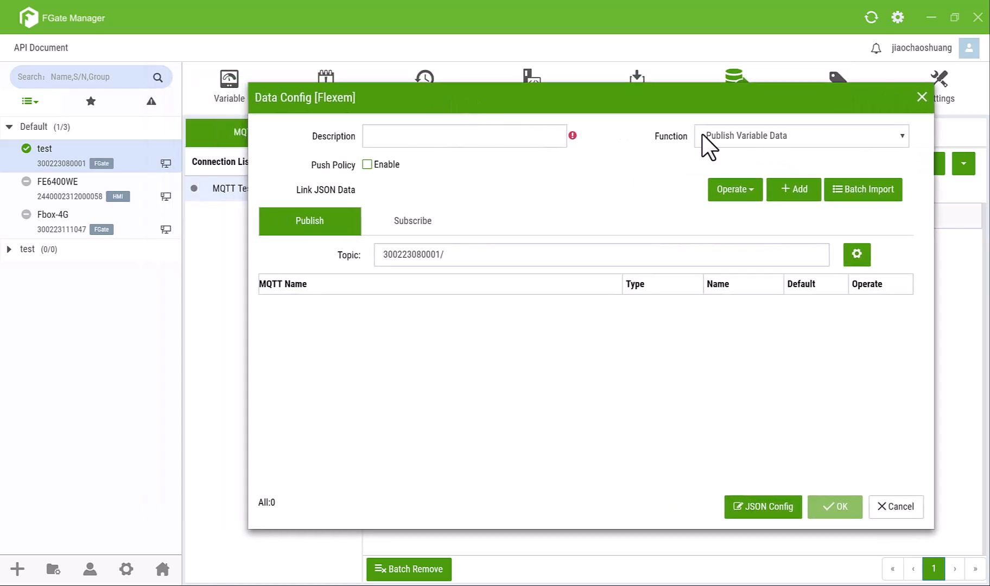
left_click(721, 138)
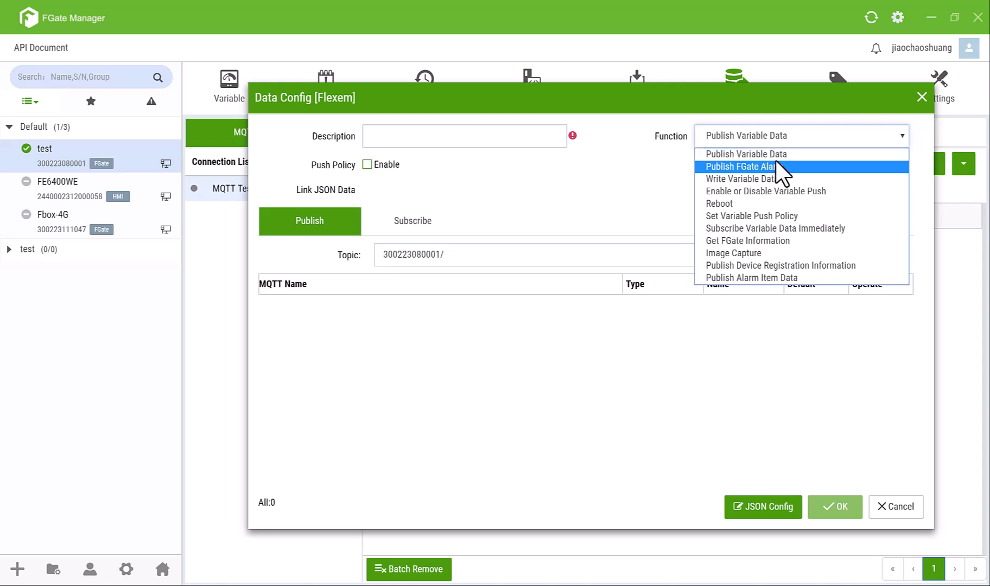
left_click(792, 153)
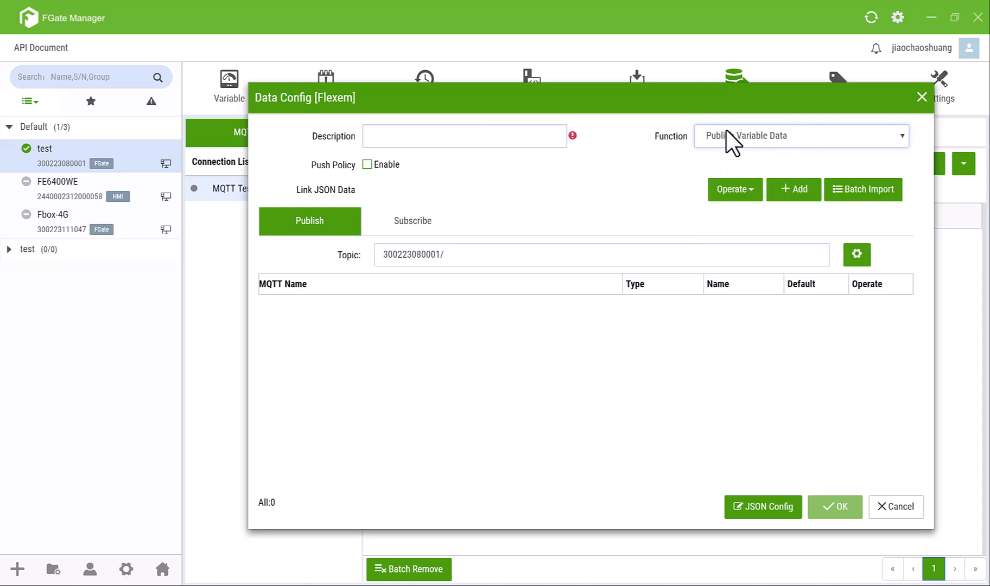
left_click(438, 141)
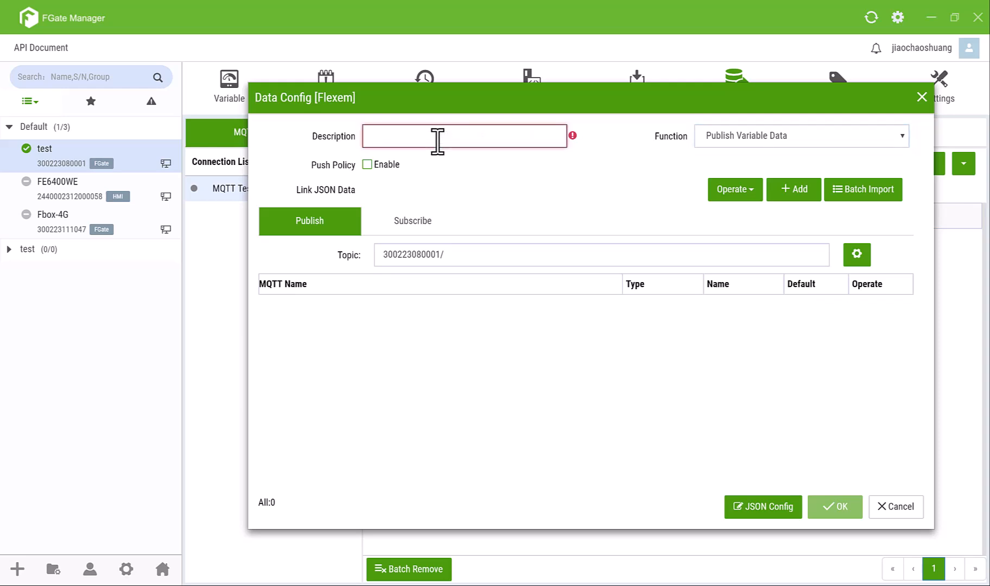
type("pubData")
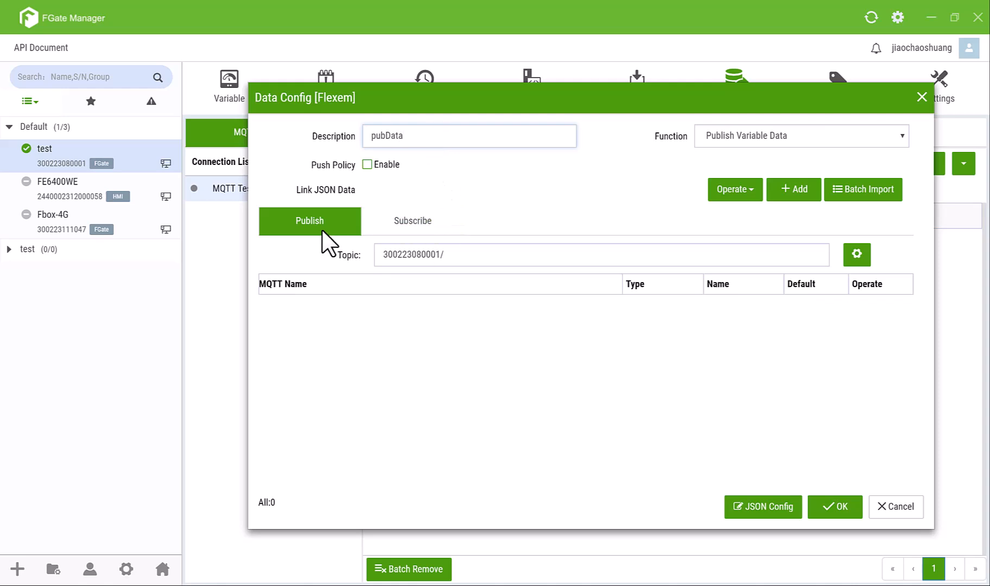
left_click(471, 254)
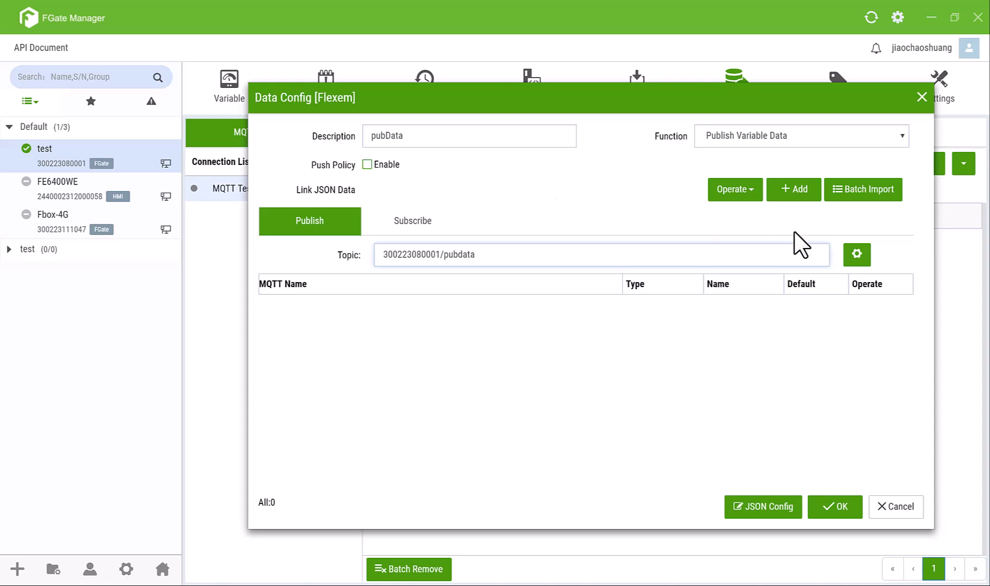
Step: Add a blank publish row, browse the variables and internal variables it can be linked to, and delete the row
left_click(814, 187)
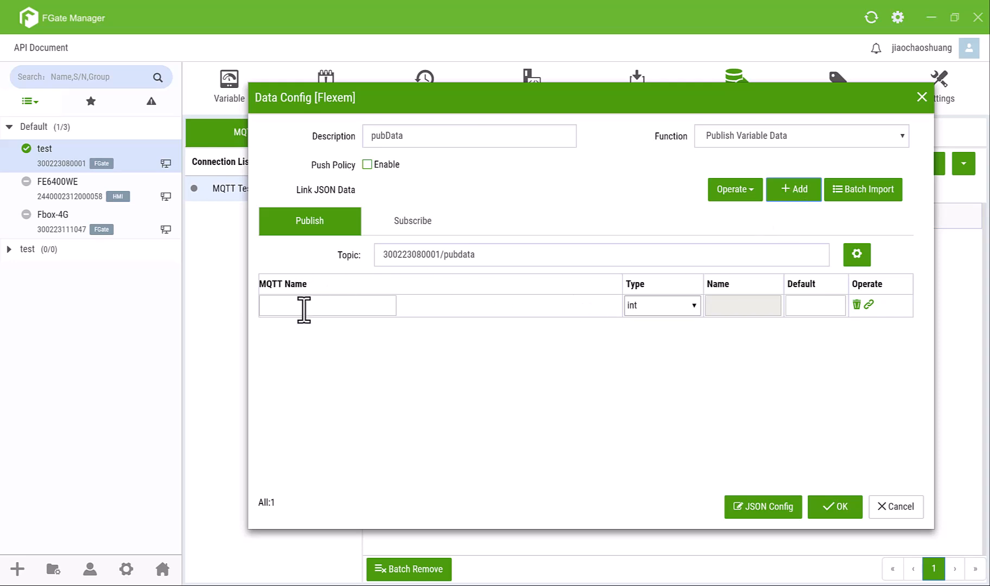
left_click(869, 305)
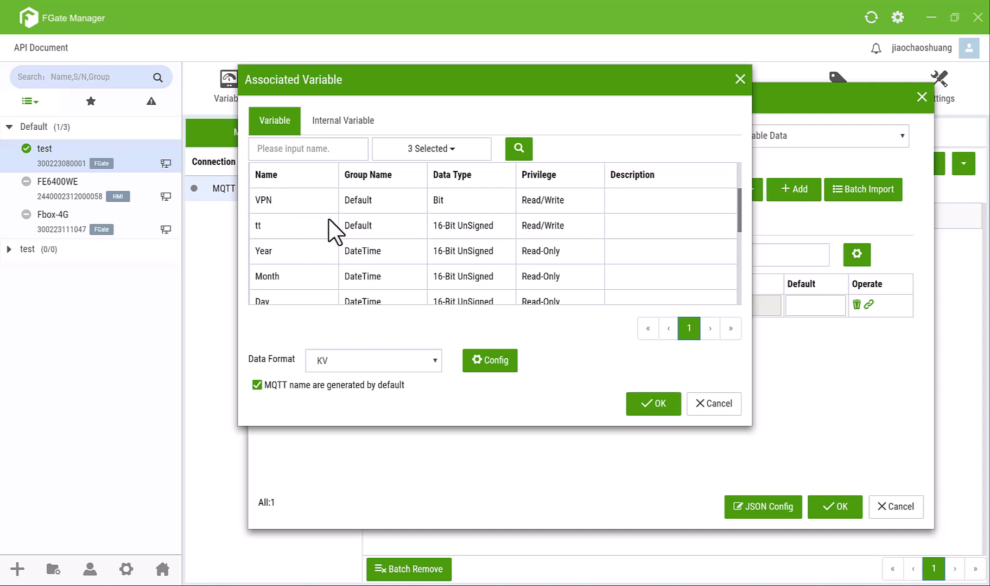
scroll(325, 200, "down", 3)
scroll(324, 226, "up", 3)
left_click_drag(343, 74, 513, 158)
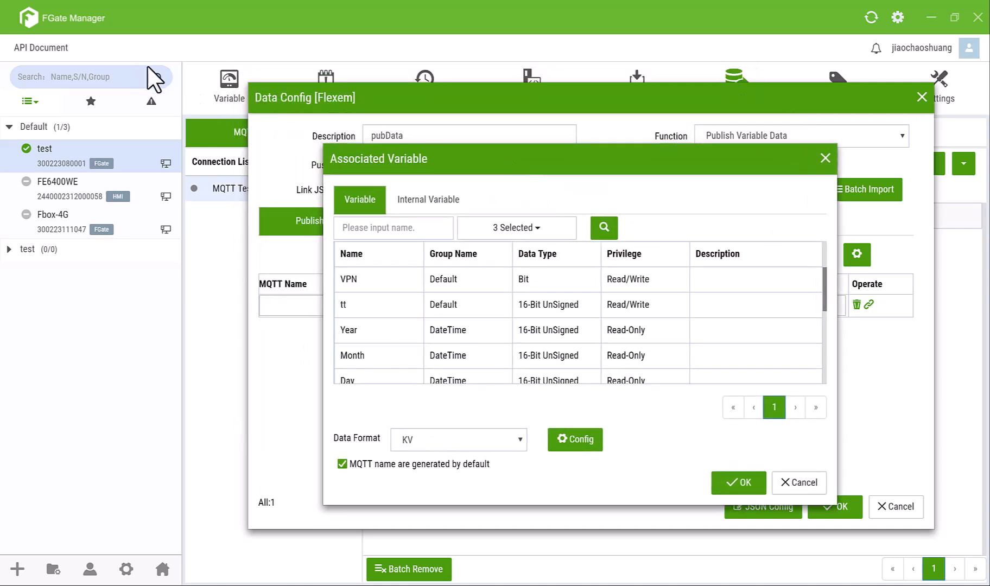
left_click(430, 201)
left_click(825, 158)
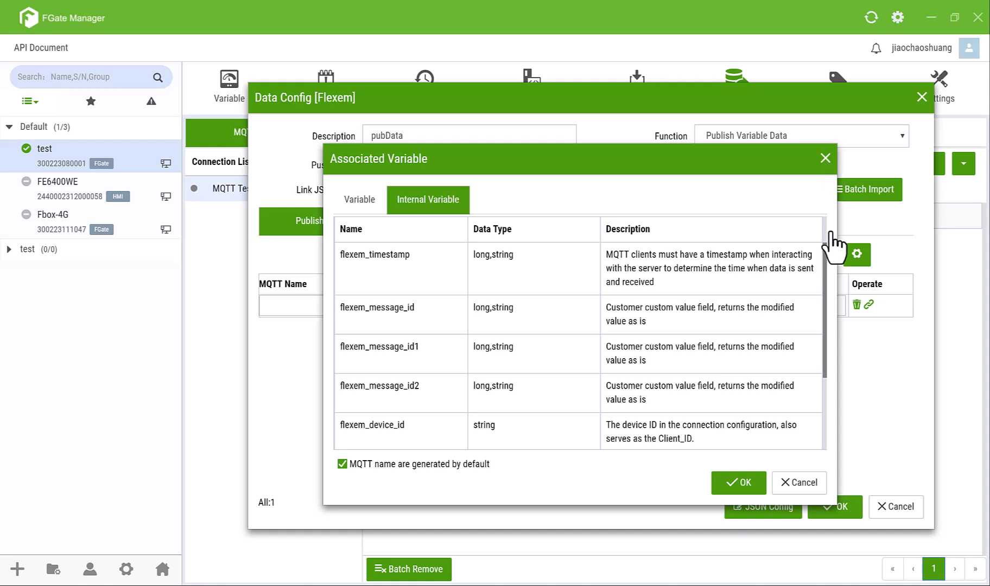
left_click(857, 305)
Step: Batch import the VPN variable from the Default group in KV format, checking the data format definitions before confirming
left_click(869, 194)
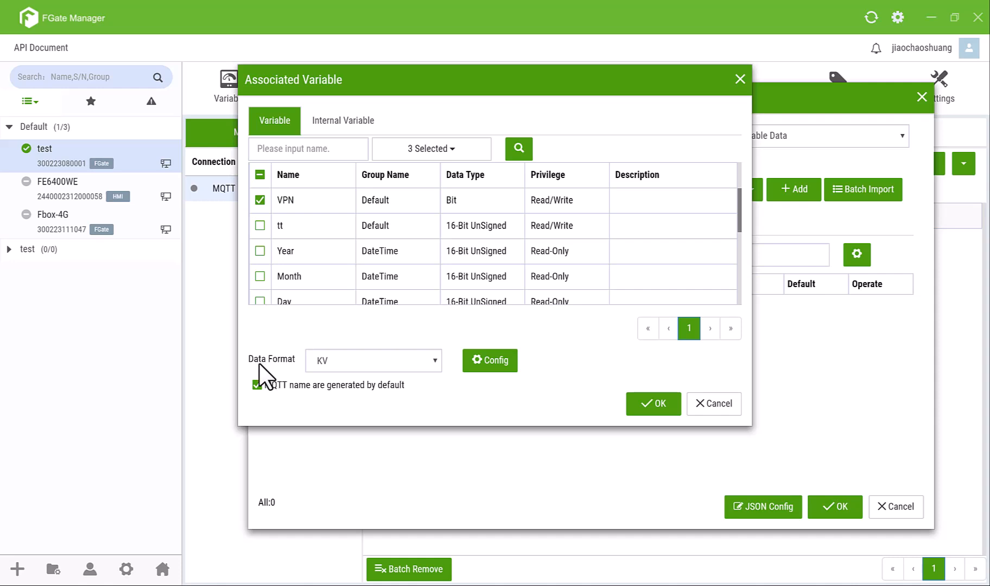
left_click(485, 369)
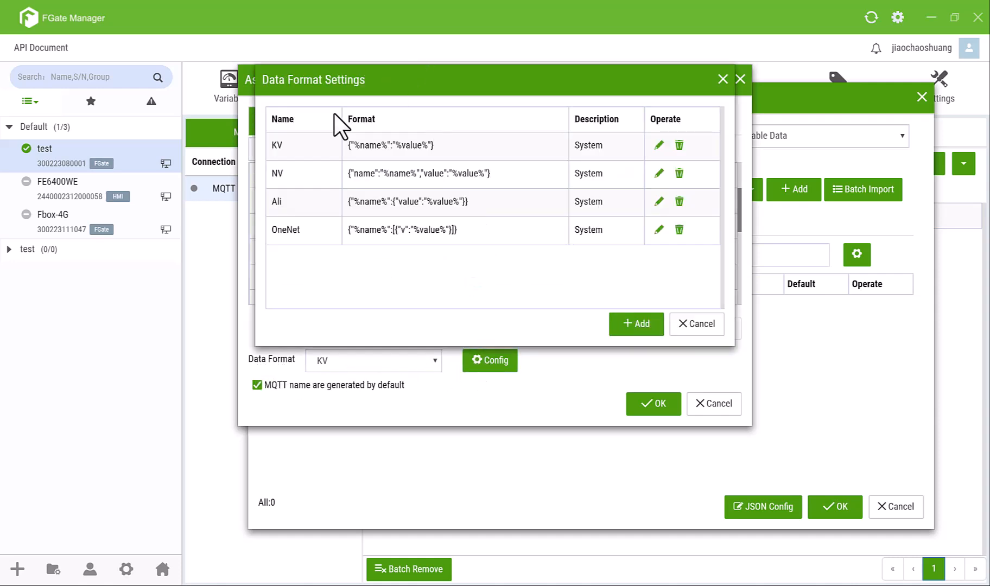
left_click_drag(367, 87, 579, 129)
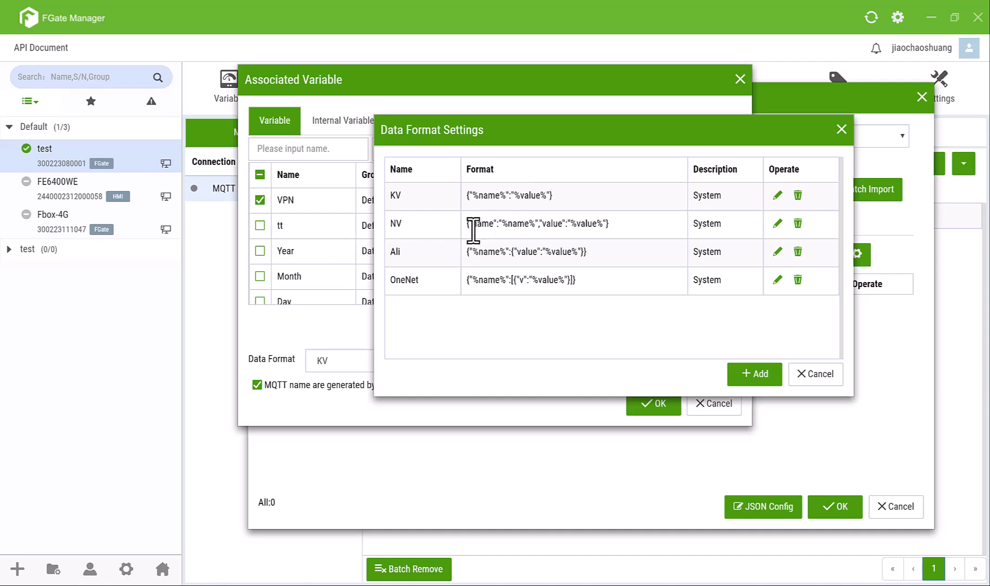
left_click_drag(480, 229, 602, 227)
left_click(574, 226)
left_click(817, 374)
left_click(653, 404)
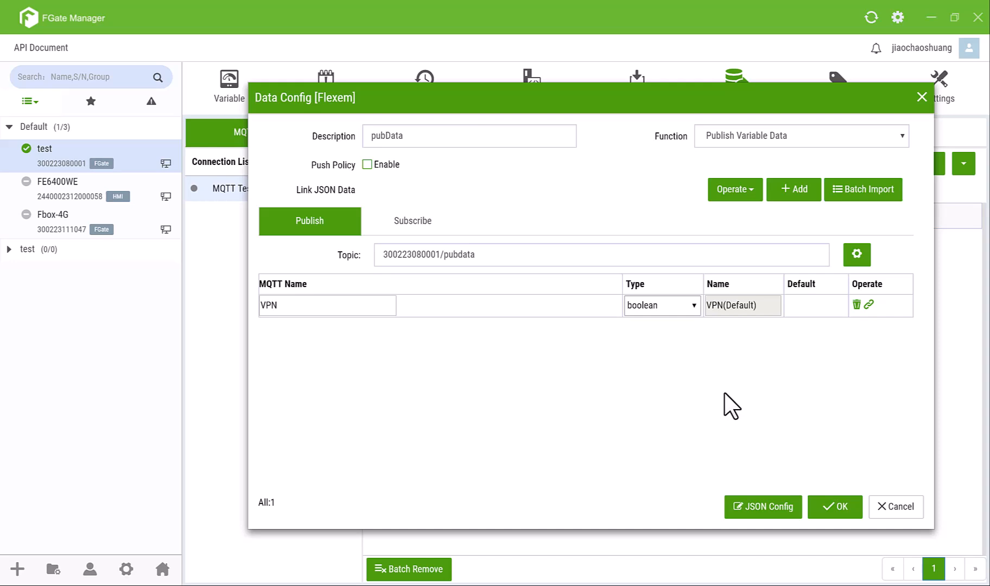
Step: Enable the push policy for the pubData configuration
left_click(385, 165)
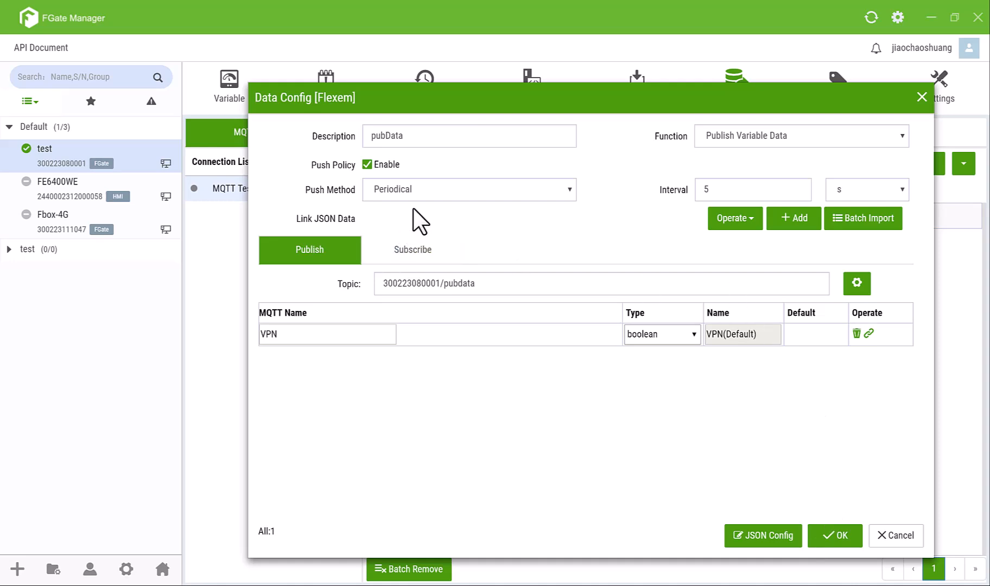
Step: Save the pubData data configuration and start the MQTT Test connection
left_click(843, 533)
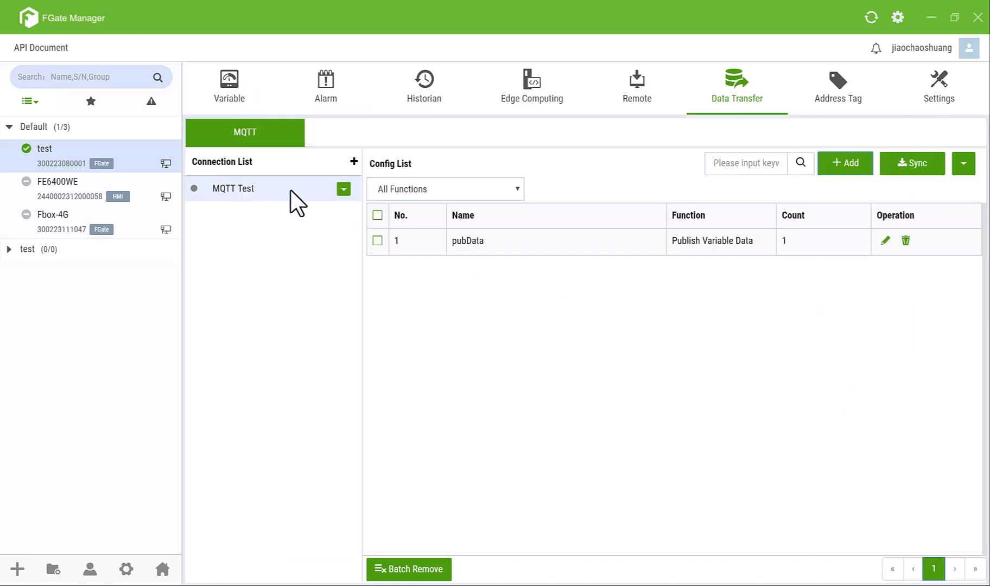
left_click(344, 190)
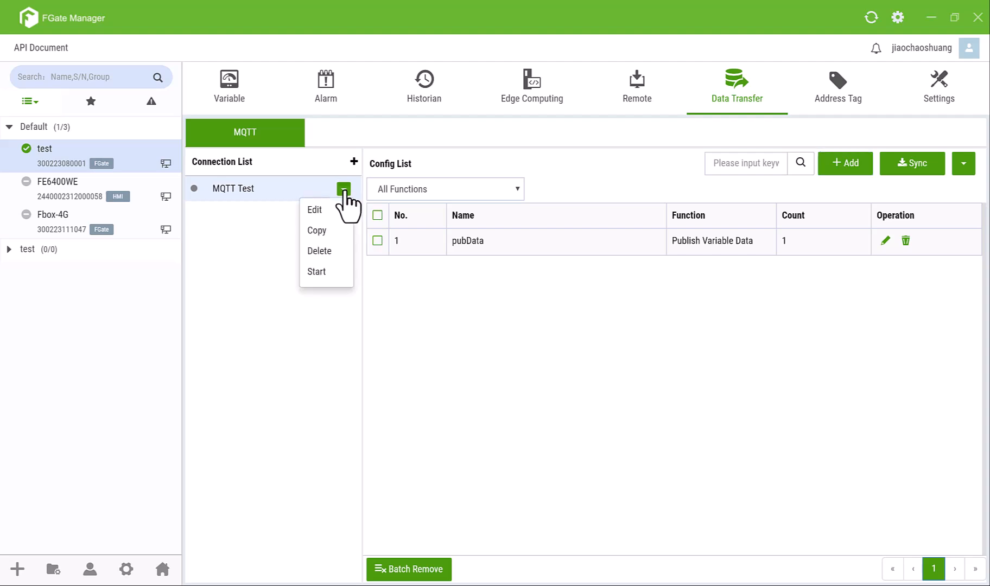
left_click(326, 272)
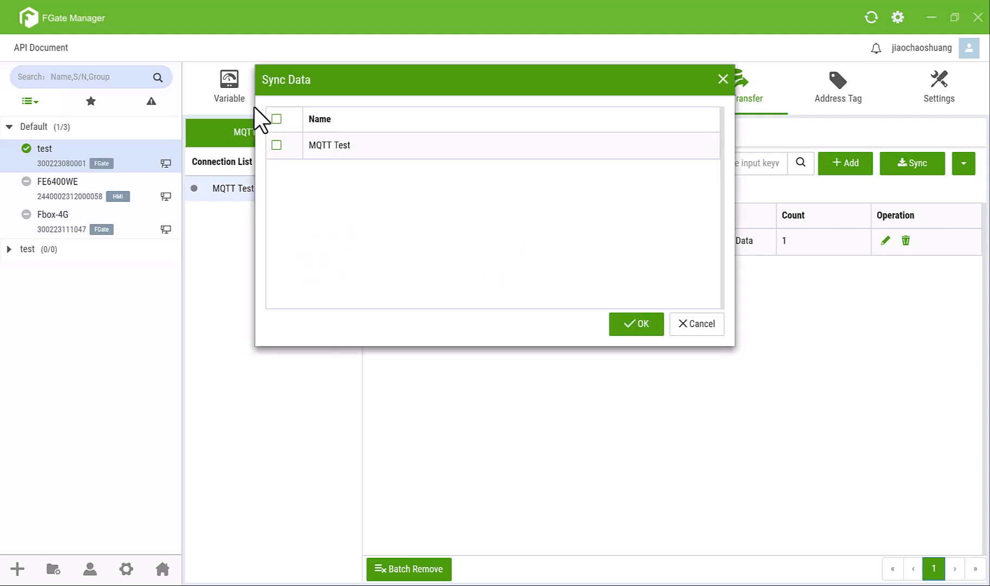
Step: Sync the MQTT Test connection's data to the gateway
left_click(276, 119)
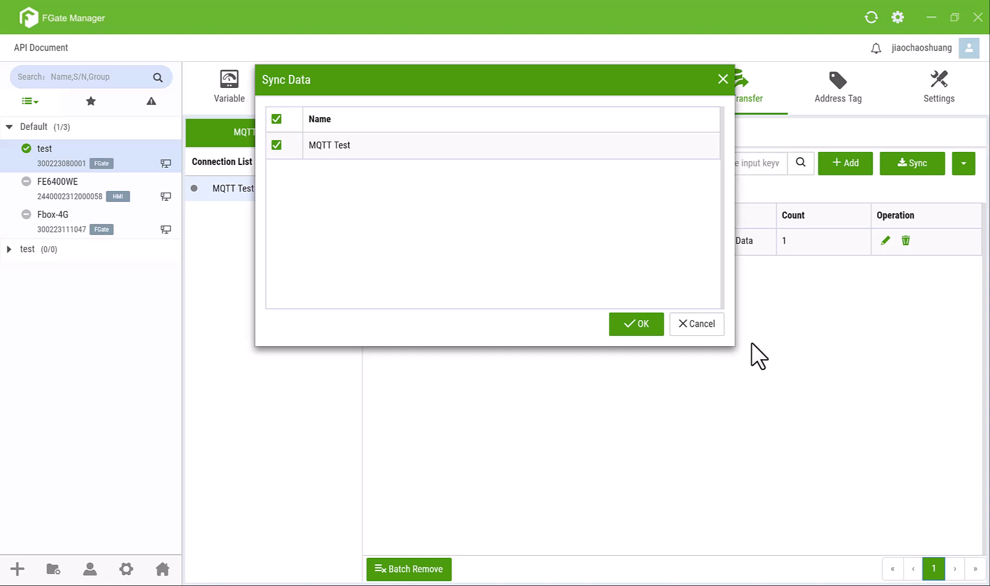
left_click(645, 326)
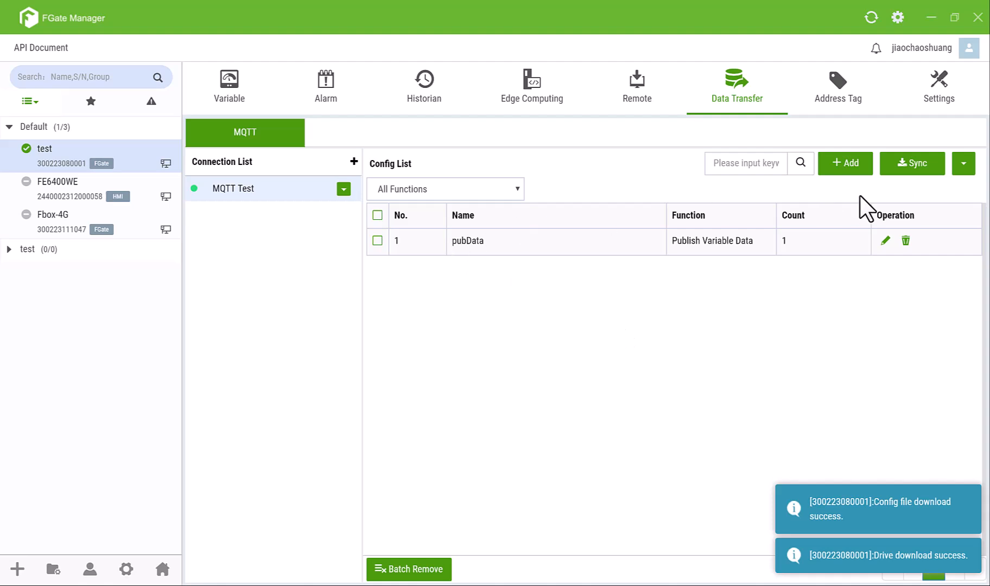
left_click(963, 164)
Step: Search the computer for mqtt and launch the MQTT.fx client
key("super+s")
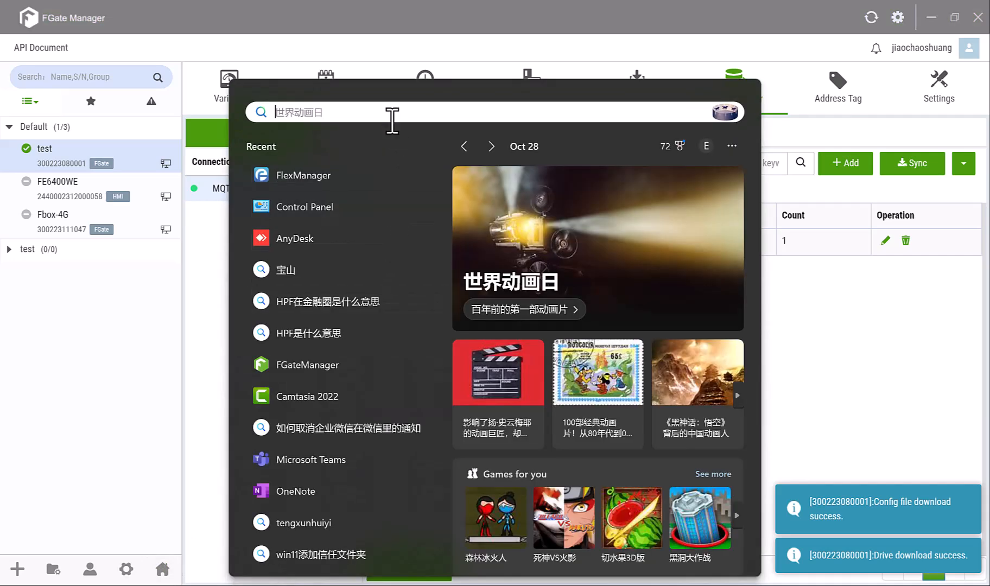
type("mqtt")
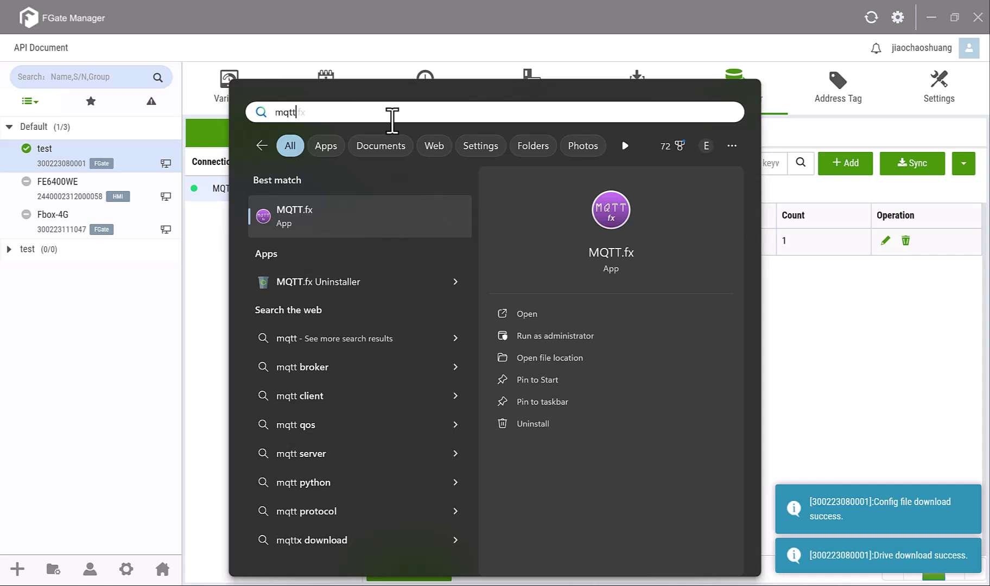
left_click(328, 204)
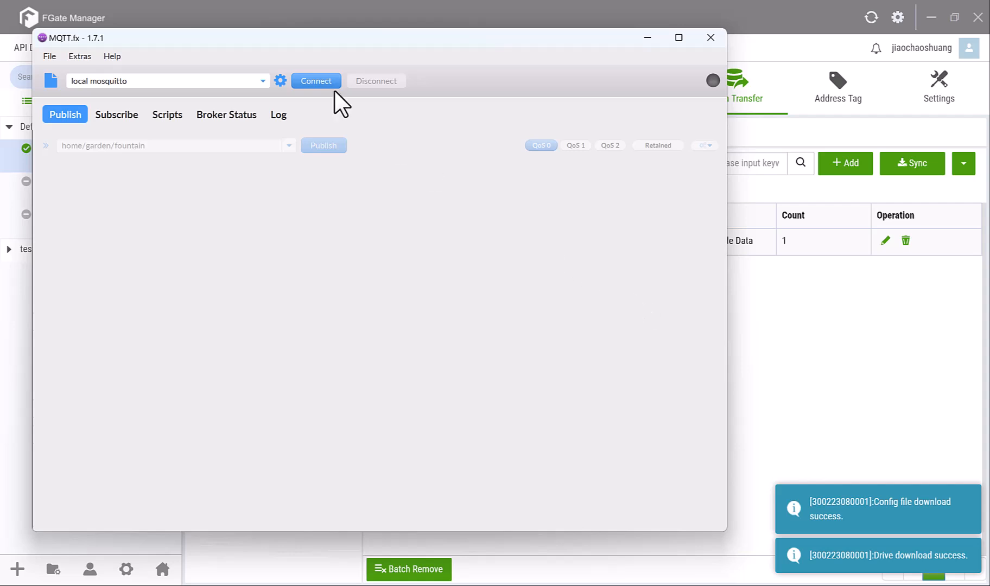
Step: Add a new MQTT Broker connection profile with the broker address broker.emqx.io and save it
left_click(280, 80)
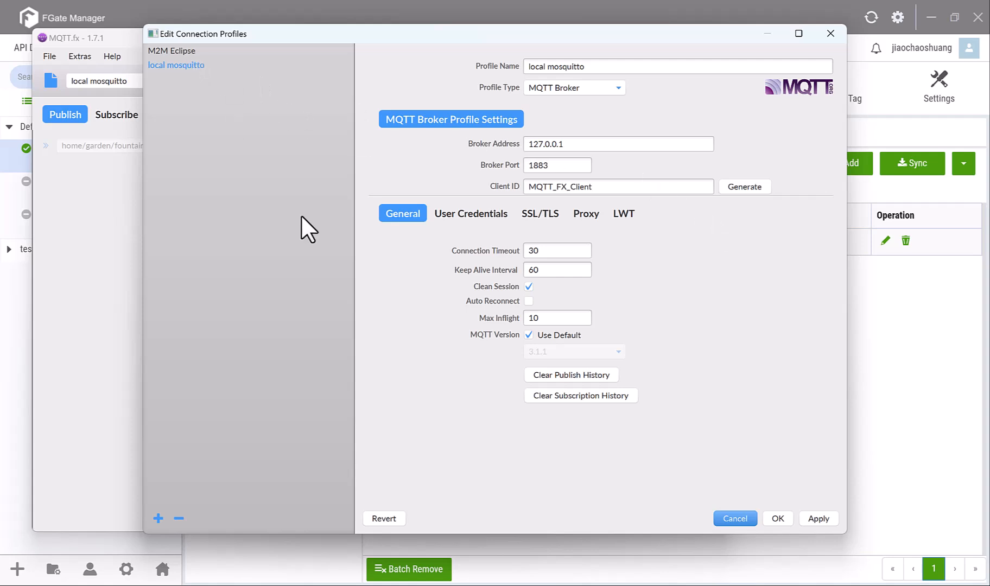
left_click(158, 518)
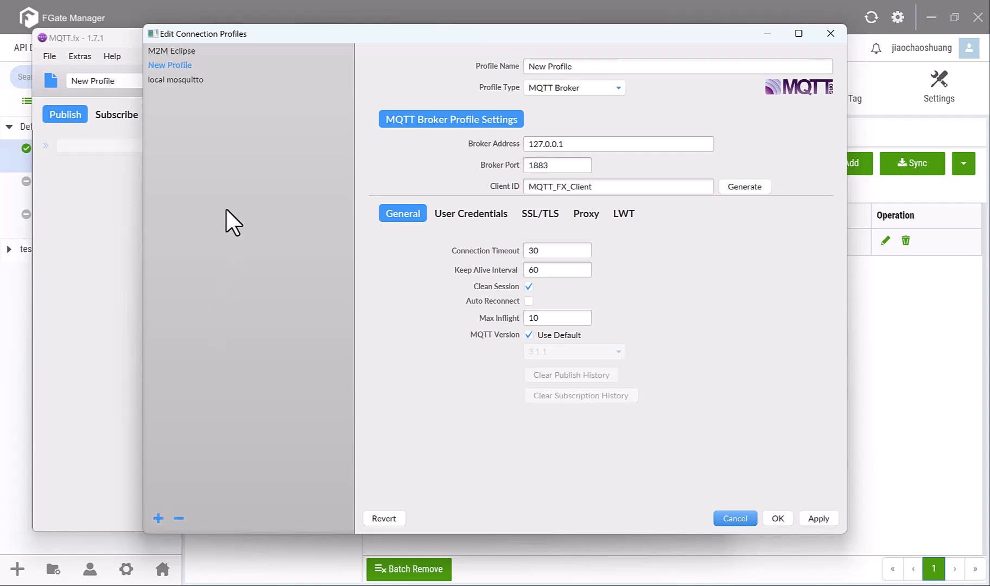
left_click(591, 88)
left_click(591, 88)
left_click_drag(588, 144, 463, 151)
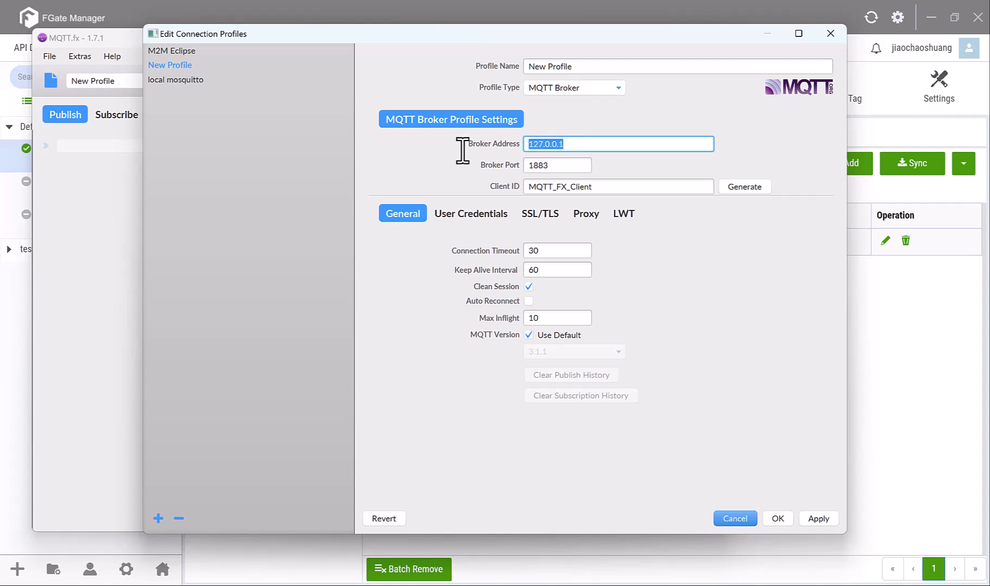
type("broker.emqx.io")
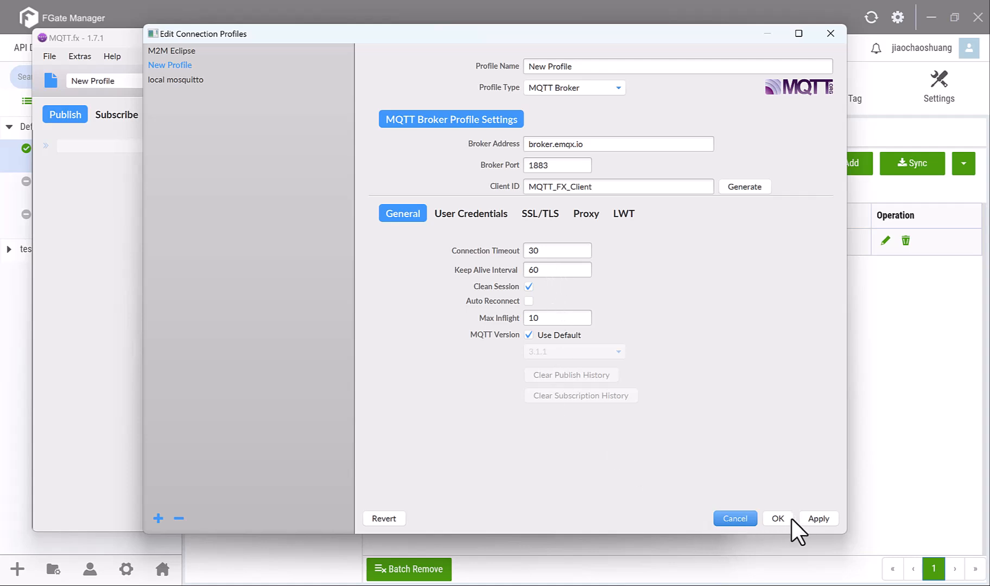
left_click(778, 519)
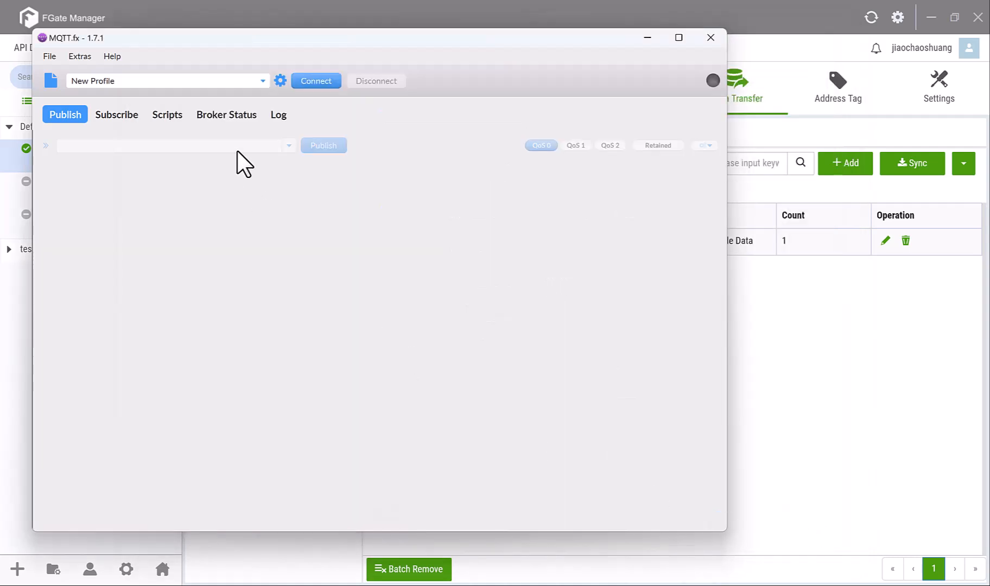
Step: Connect to the broker using New Profile and go to the topic entry for subscriptions
left_click(97, 115)
left_click(321, 81)
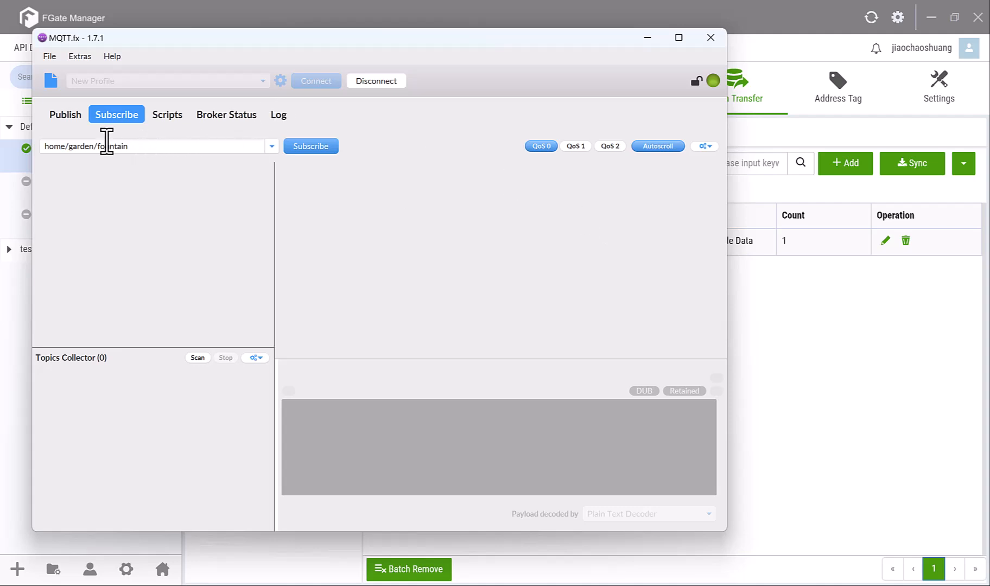
triple_click(142, 146)
Step: Switch to FGate Manager and copy the publish topic from the pubData configuration, closing the configuration again
left_click(773, 298)
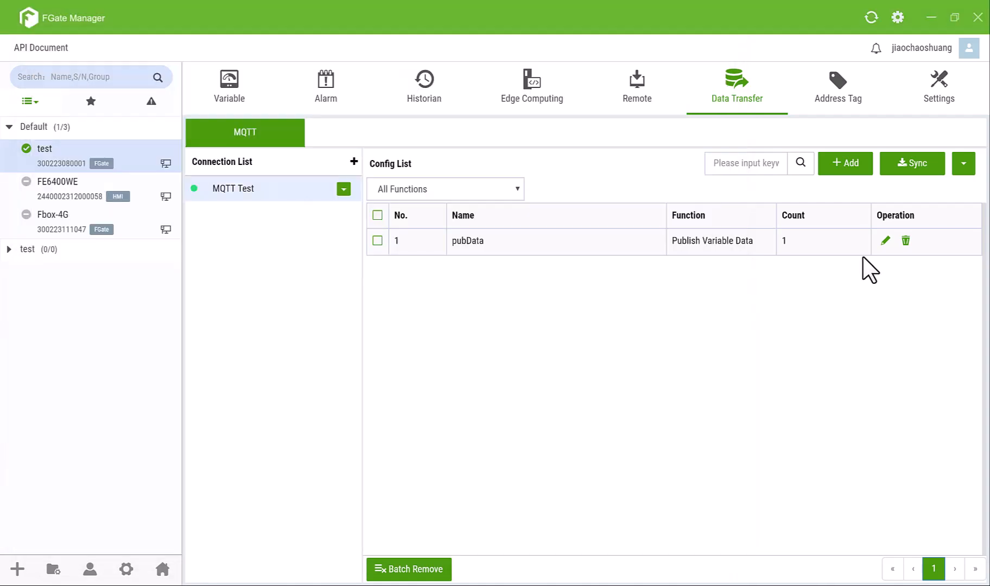
left_click(885, 241)
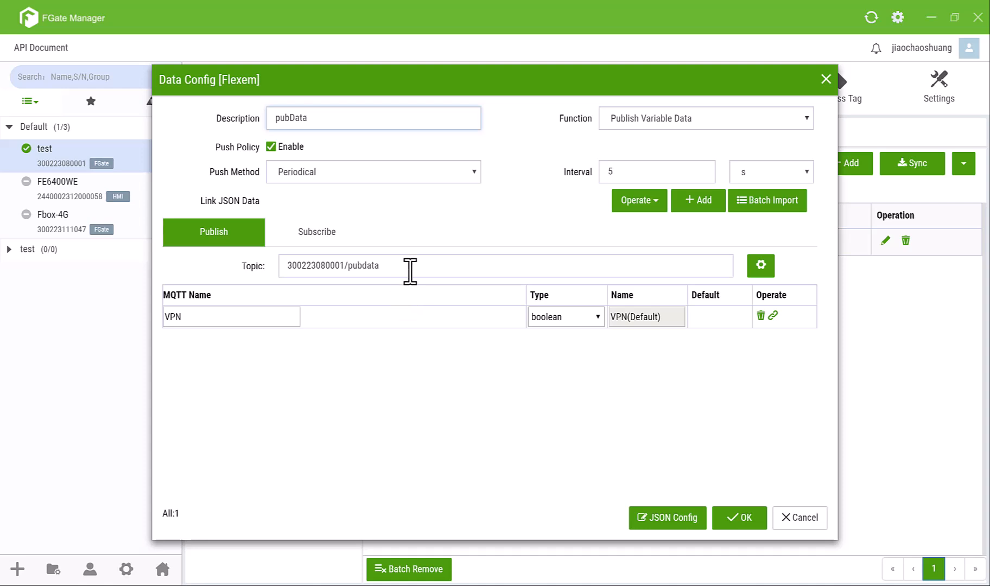
triple_click(408, 266)
key("ctrl+c")
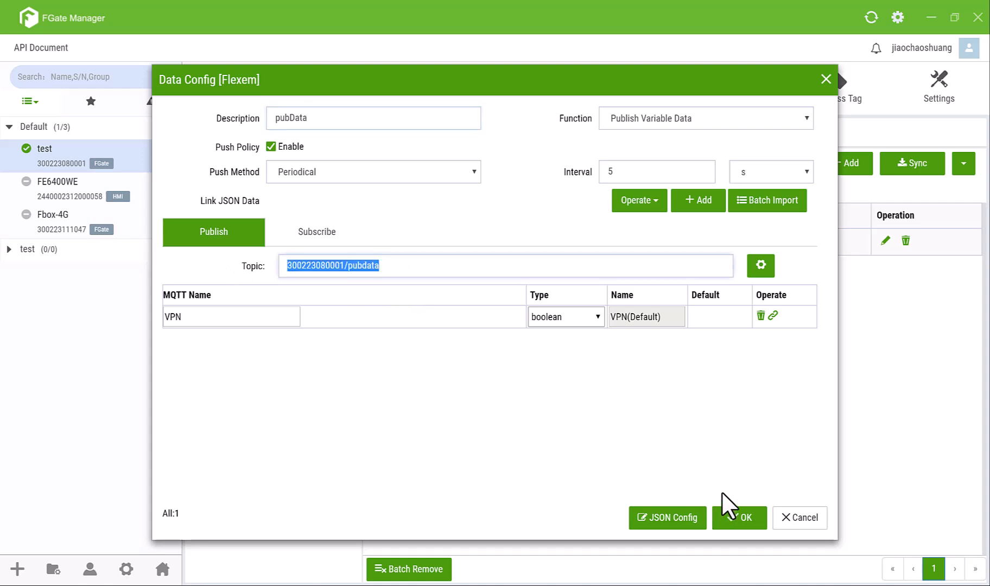
left_click(744, 520)
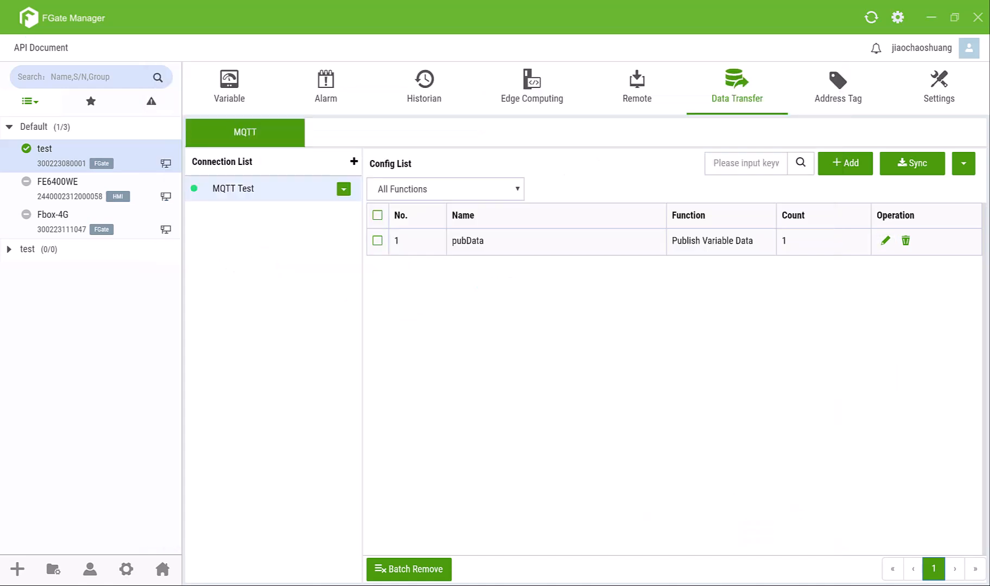
Step: Switch to MQTT.fx, replace the subscription topic with the copied pubdata topic, and subscribe to it
key("alt+Tab")
left_click(151, 148)
triple_click(122, 147)
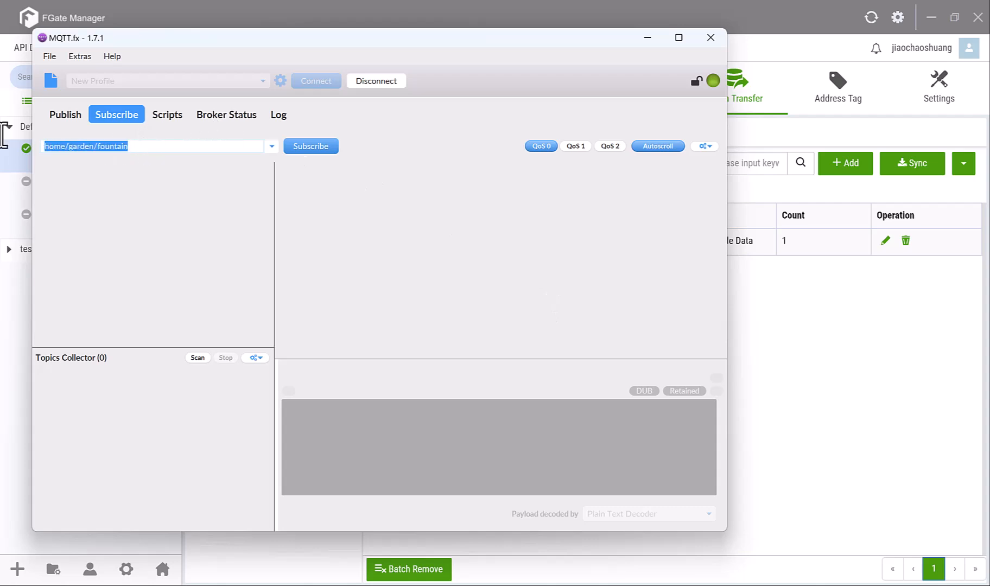
key("ctrl+v")
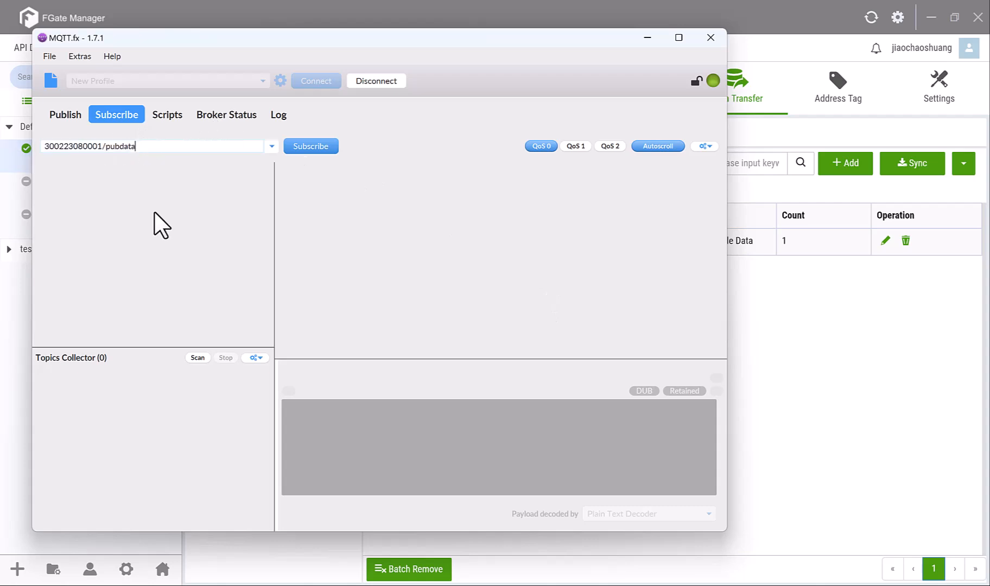
left_click(320, 149)
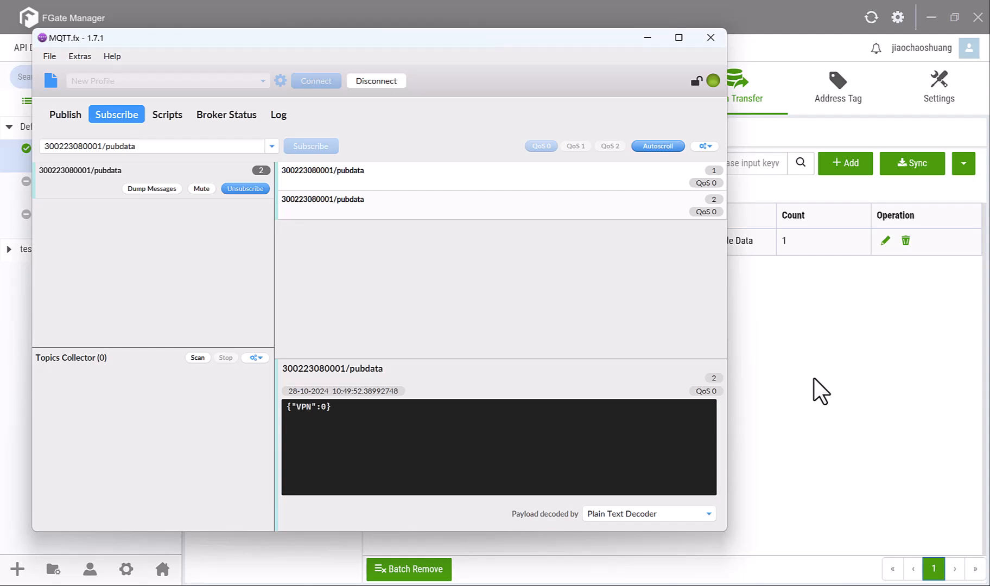
Step: Return to FGate Manager, review the functions offered for a new data configuration, and close it without saving
left_click(647, 37)
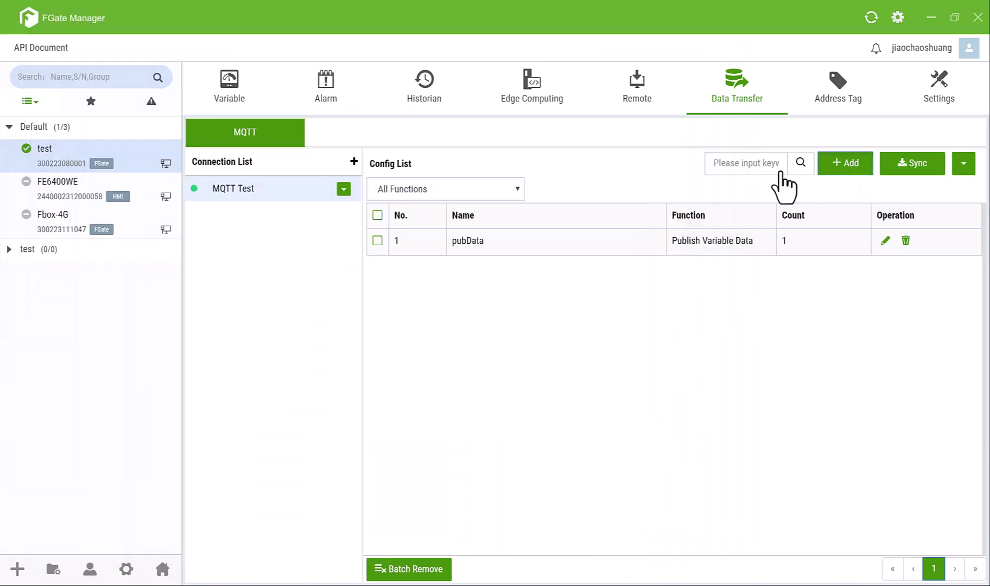
left_click(690, 118)
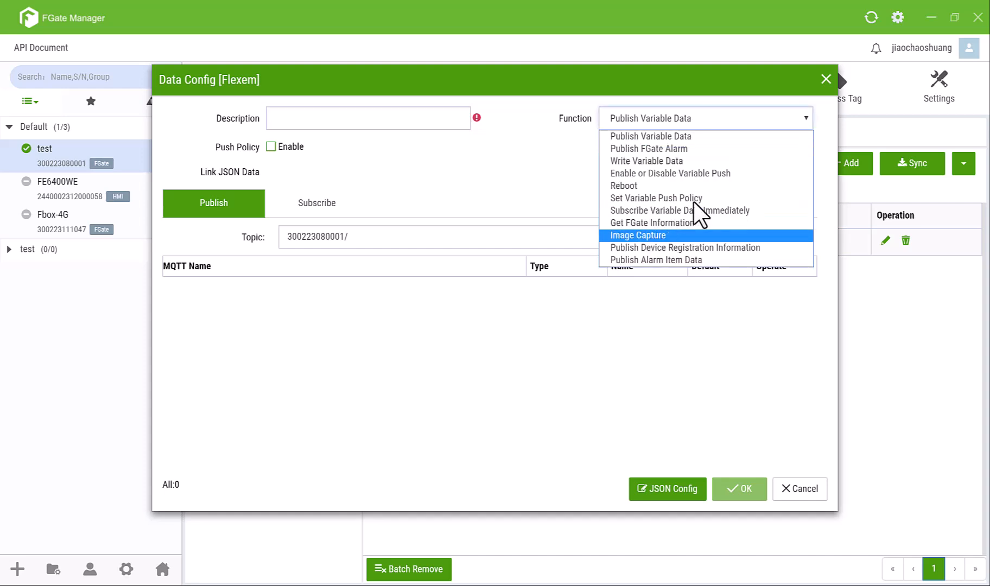
left_click(649, 135)
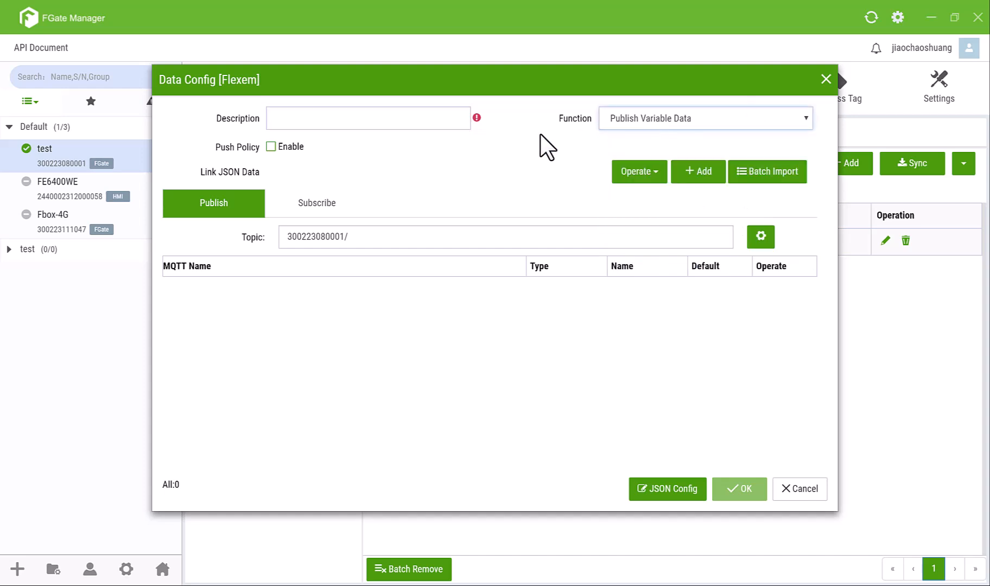
left_click(826, 80)
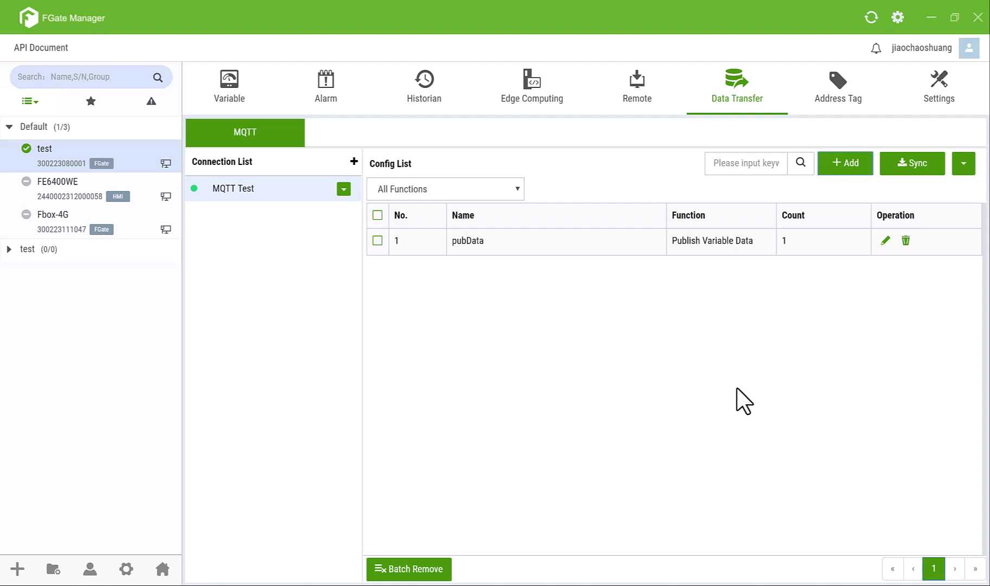
Step: Examine the extra options of the config list and the connection selection for syncing data, without syncing
left_click(965, 166)
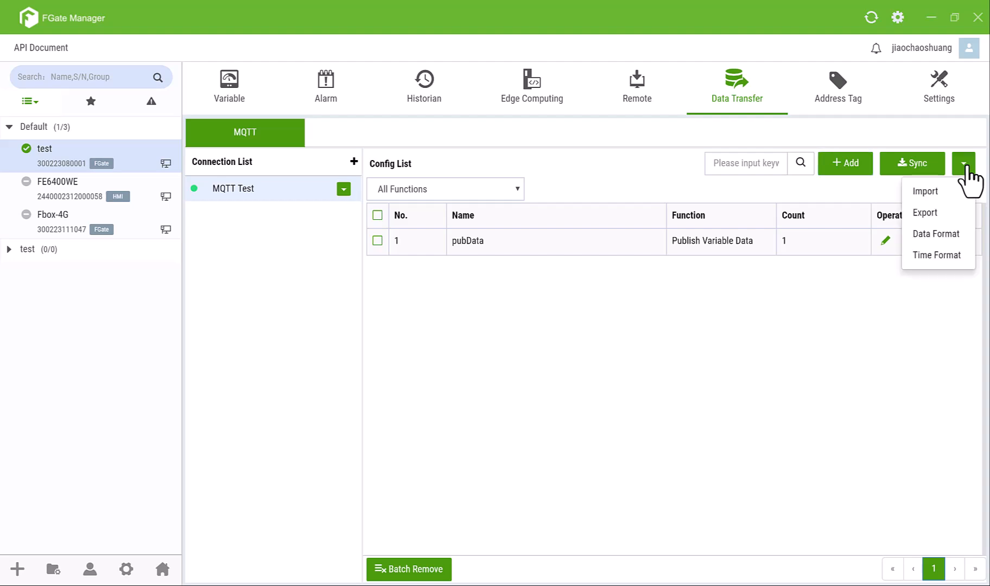
left_click(861, 189)
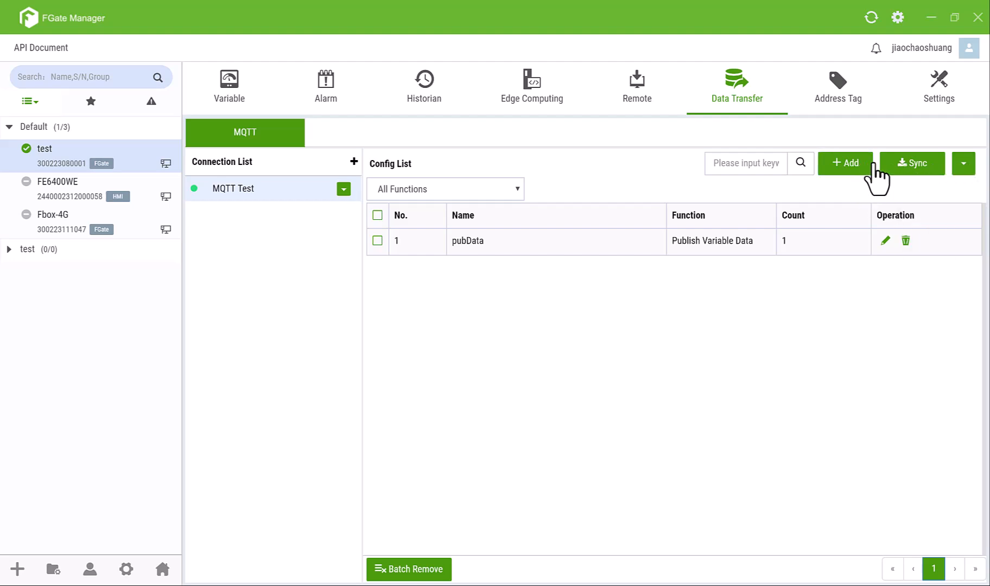
left_click(912, 166)
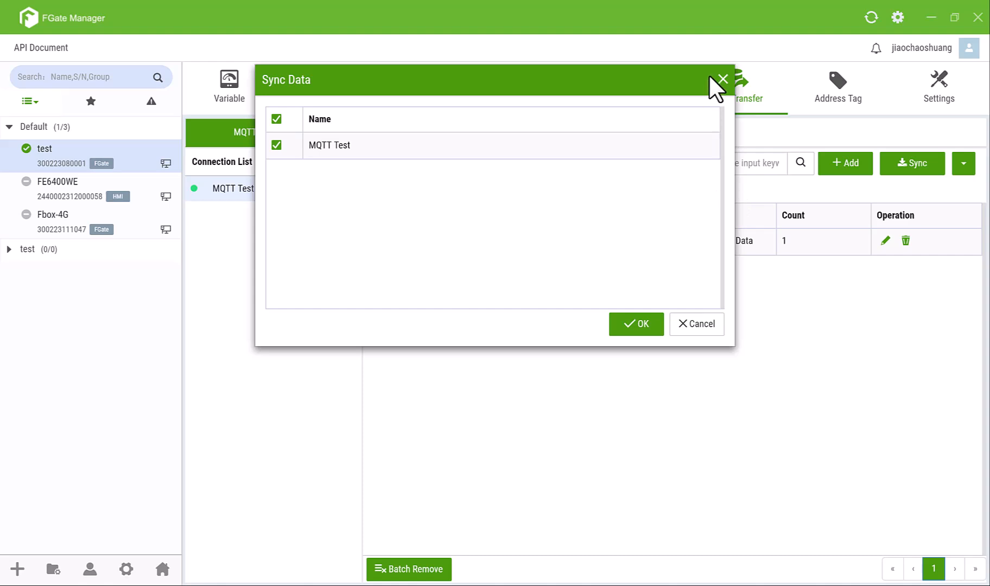
left_click(722, 79)
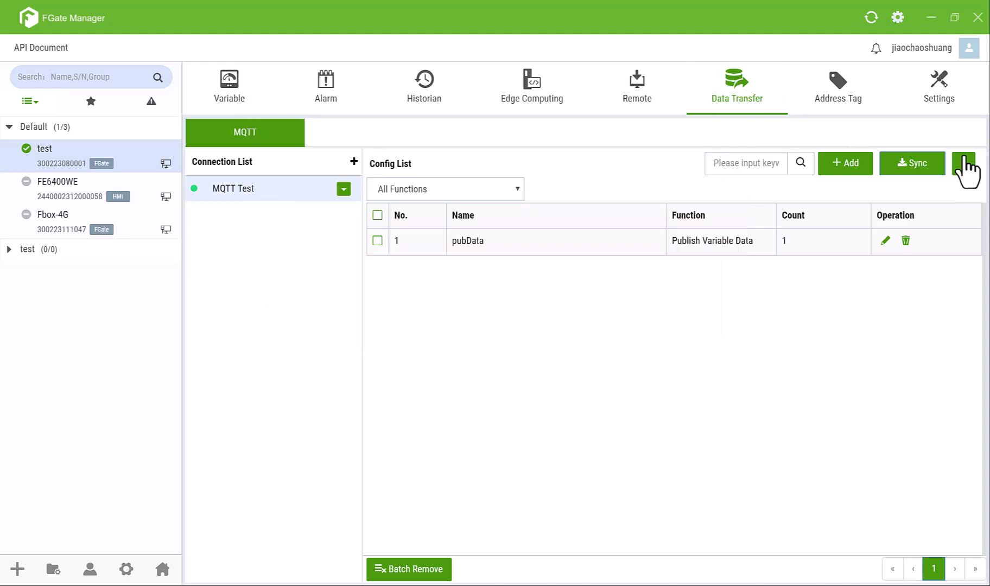
Step: Review the data format settings and the form for a new format with its replace characters, without adding one
left_click(965, 167)
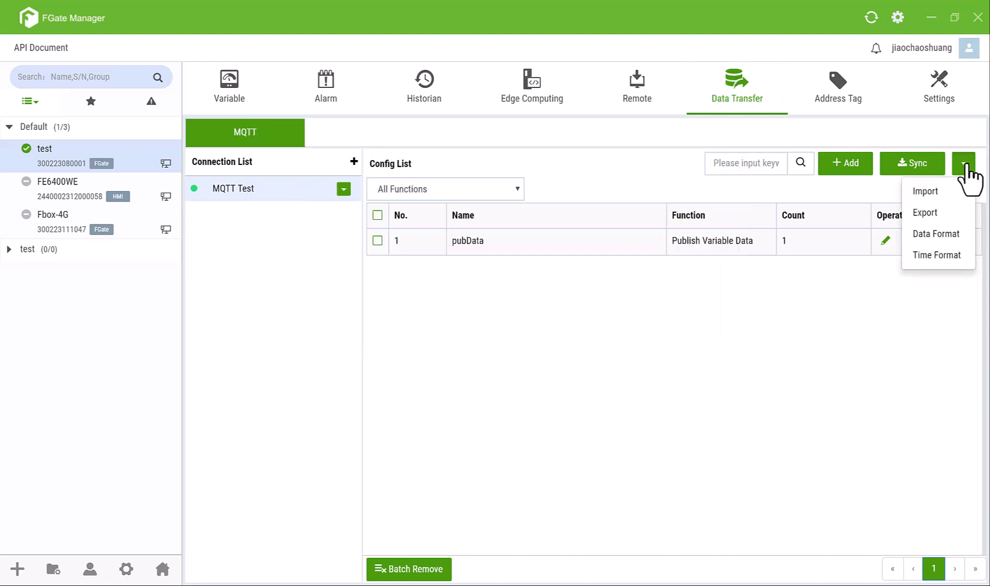
left_click(946, 235)
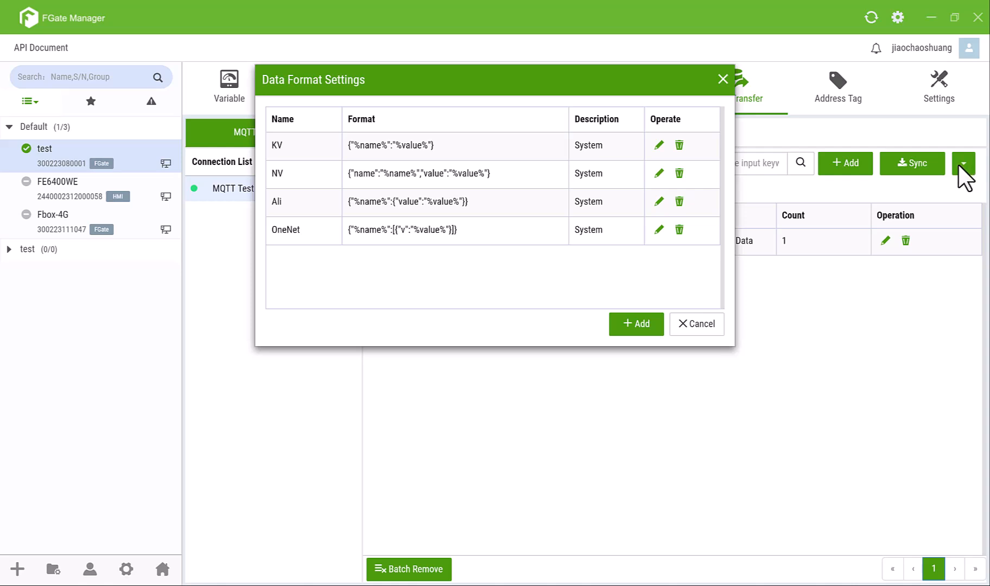
left_click(641, 324)
left_click_drag(409, 78, 421, 143)
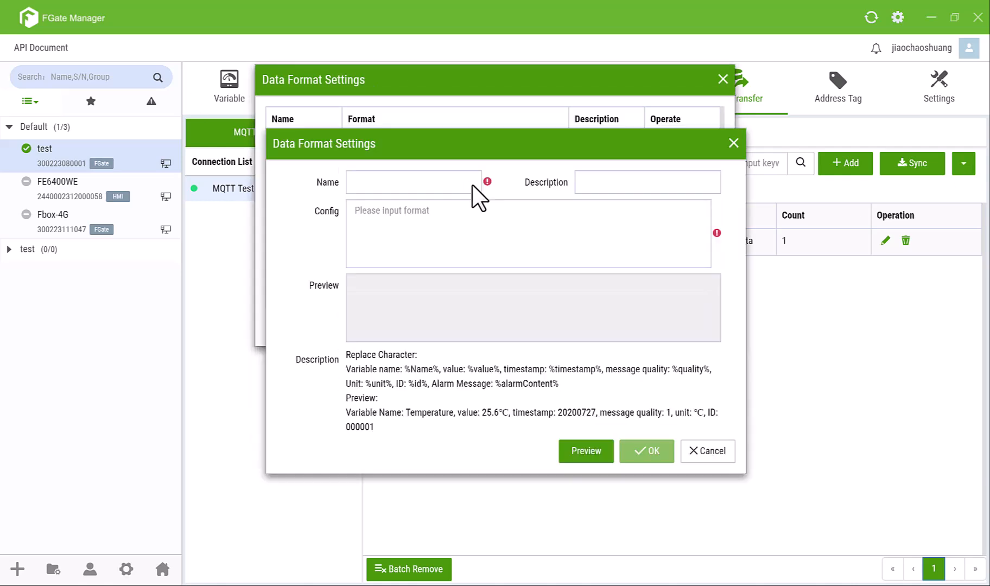
left_click_drag(473, 186, 602, 166)
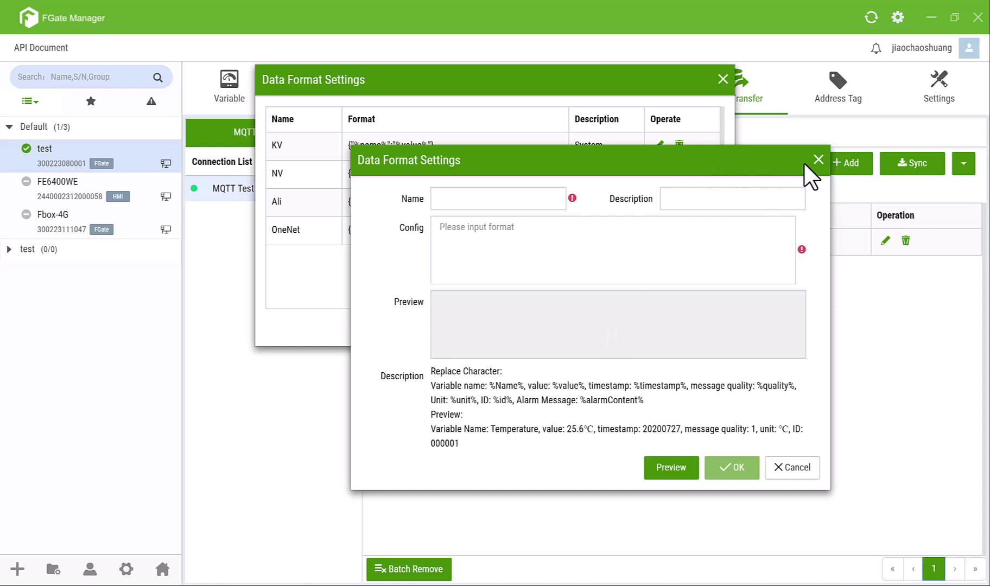
left_click(818, 159)
left_click(723, 80)
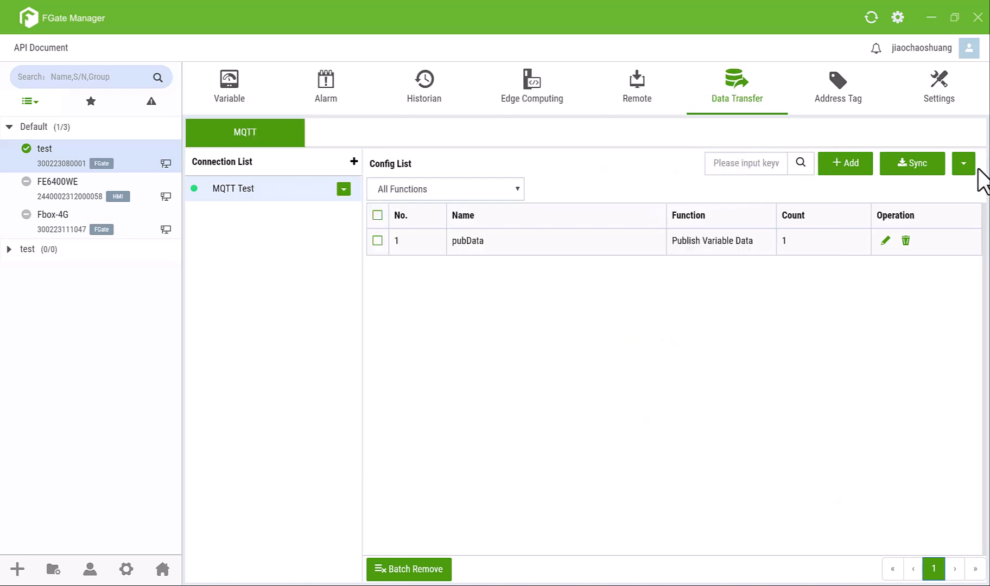
Step: Open a new time format from the Time Format settings and examine its format codes and time zone options, keeping Default(UTC)
left_click(965, 165)
left_click(937, 254)
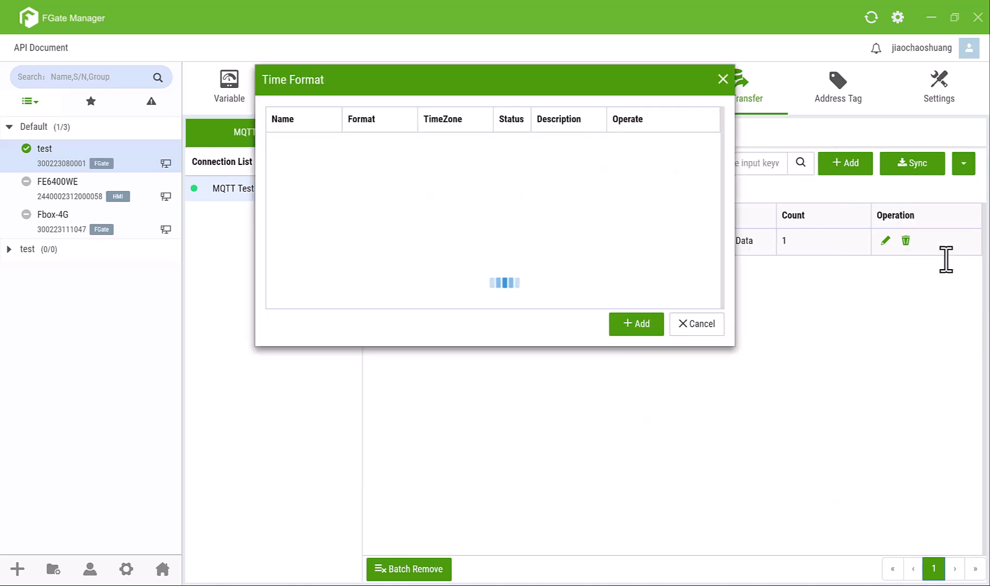
left_click(646, 329)
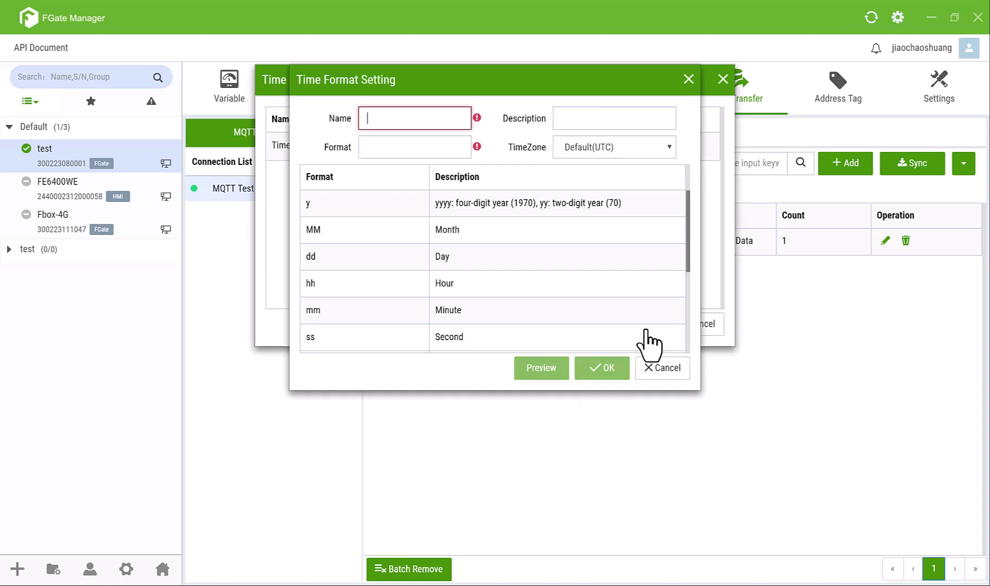
scroll(513, 271, "down", 5)
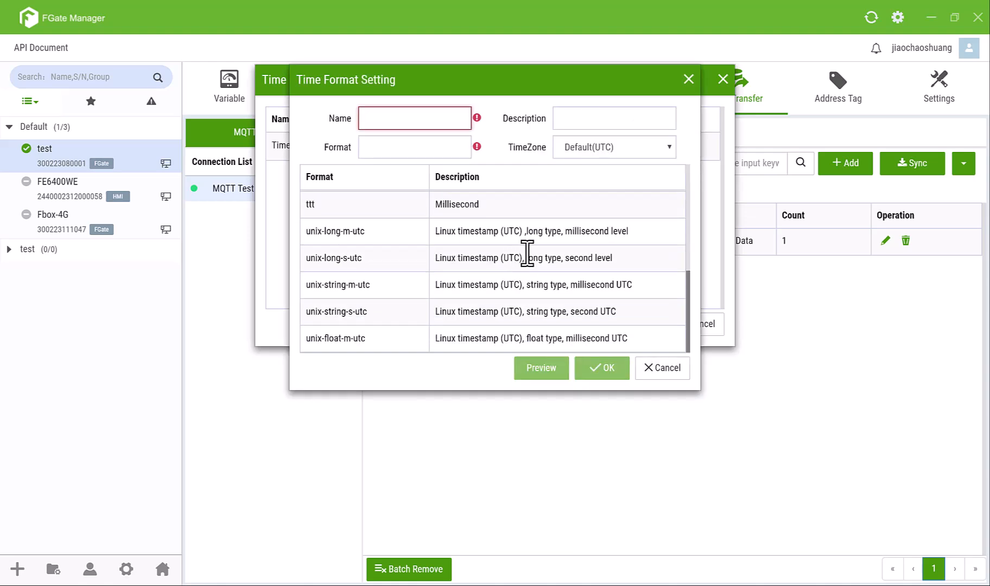
left_click(592, 150)
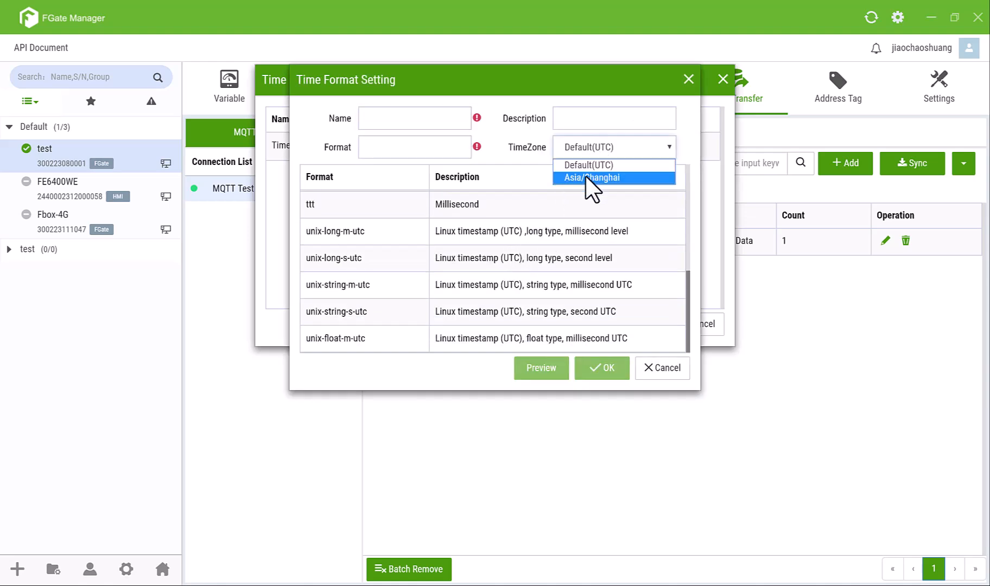
left_click(591, 177)
left_click(599, 154)
left_click(595, 166)
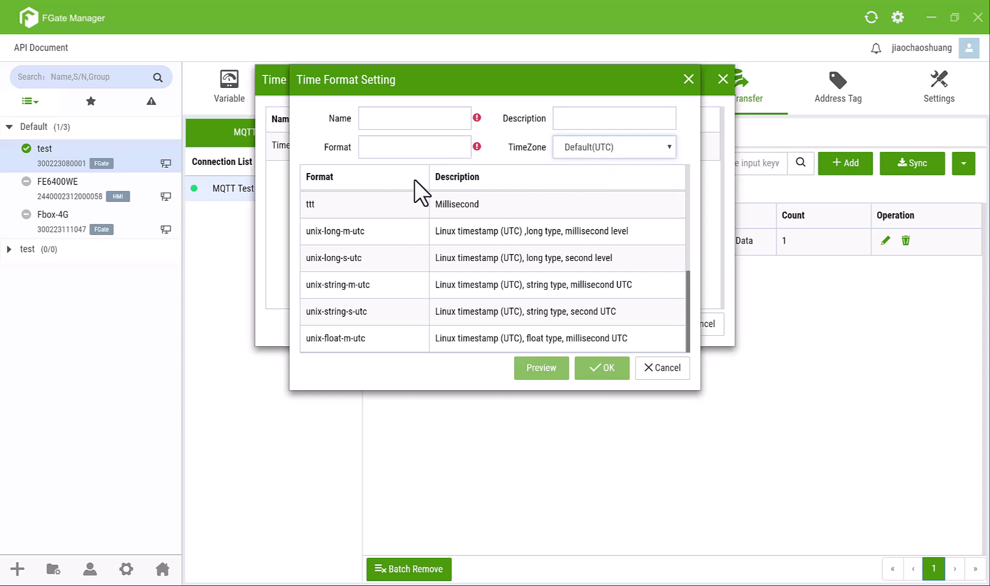
Step: Review the list of date, time and Unix timestamp format codes, and close the time format settings without adding one
scroll(412, 233, "up", 5)
left_click(408, 147)
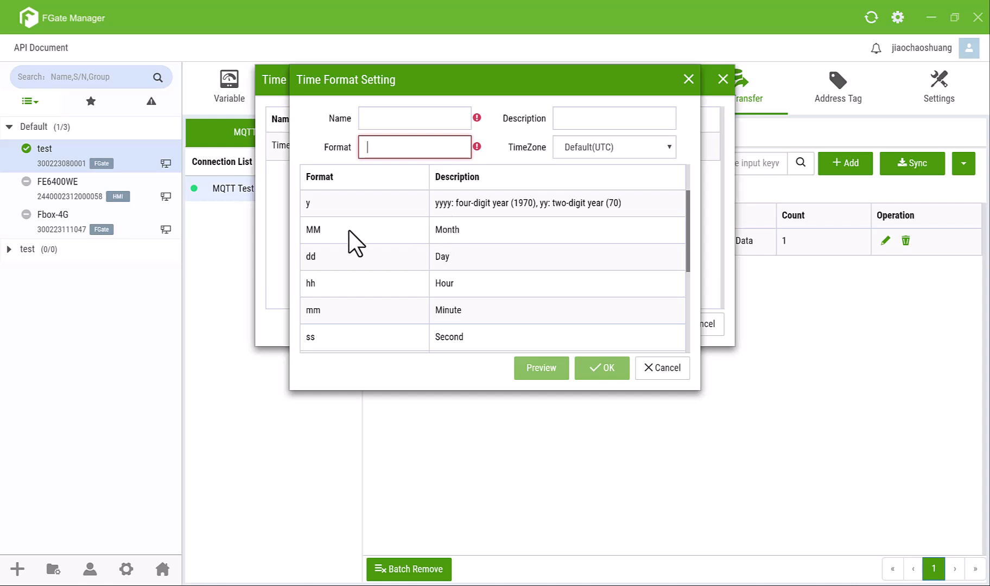
scroll(471, 293, "down", 5)
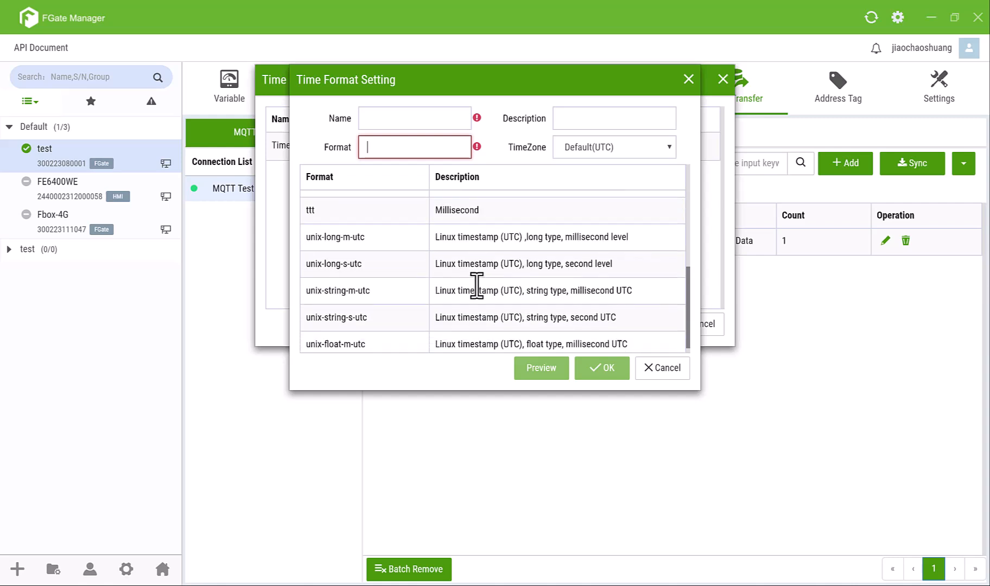
left_click(664, 369)
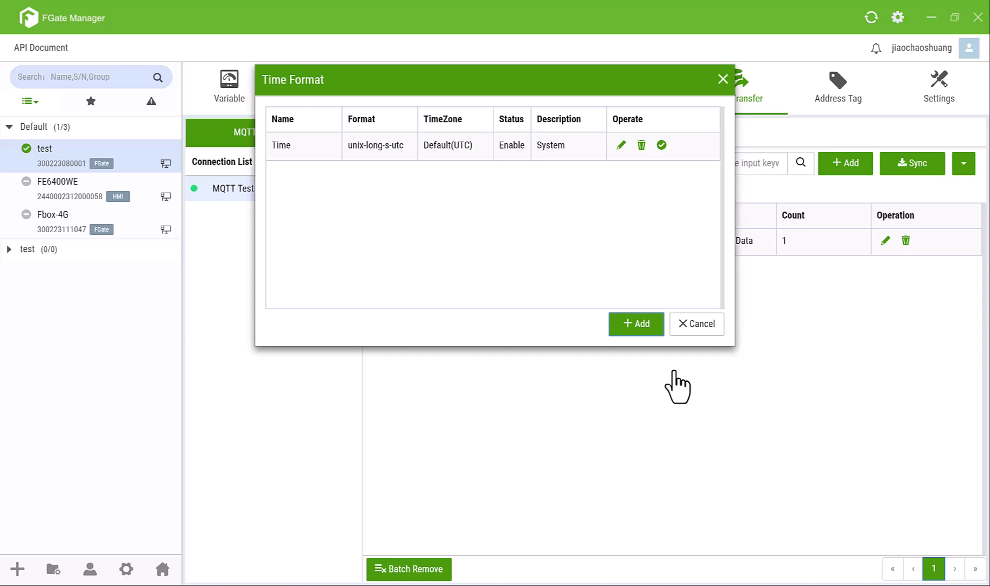
left_click(696, 326)
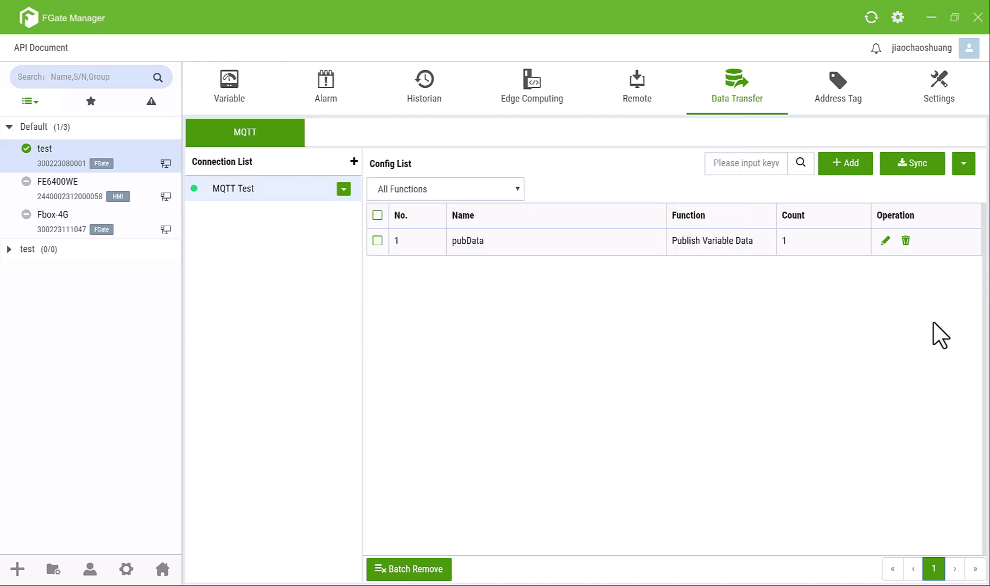